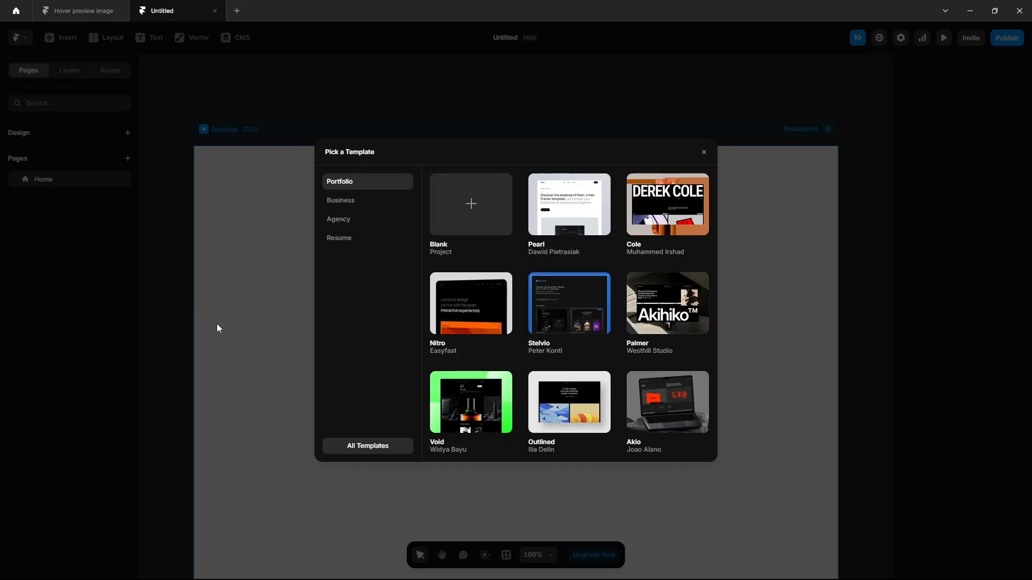
Dismiss the template picker and add a layout to the Desktop breakpoint.
{"action": "left_click", "coordinate": [703, 152]}
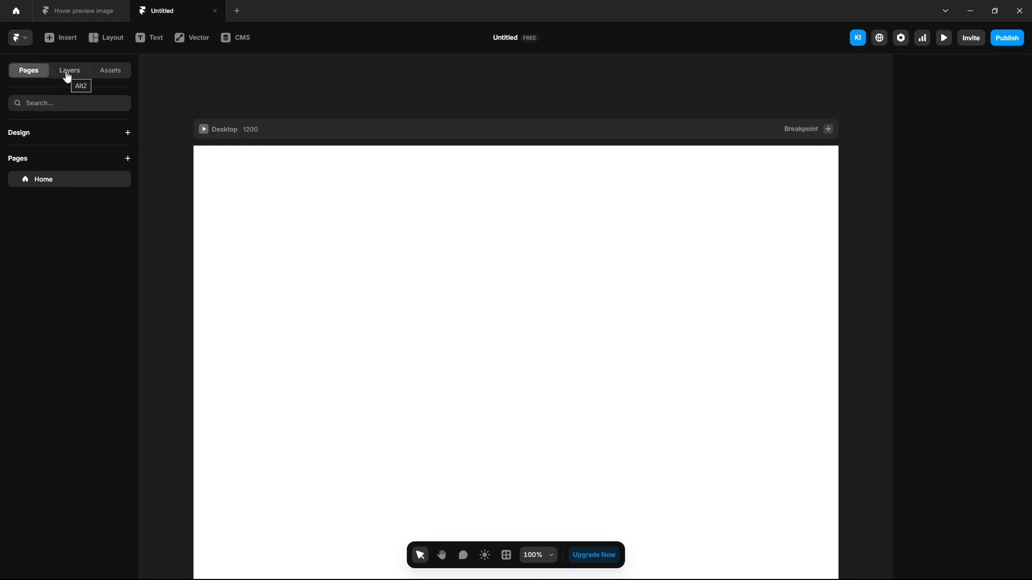
{"action": "left_click", "coordinate": [69, 70]}
{"action": "left_click", "coordinate": [48, 158]}
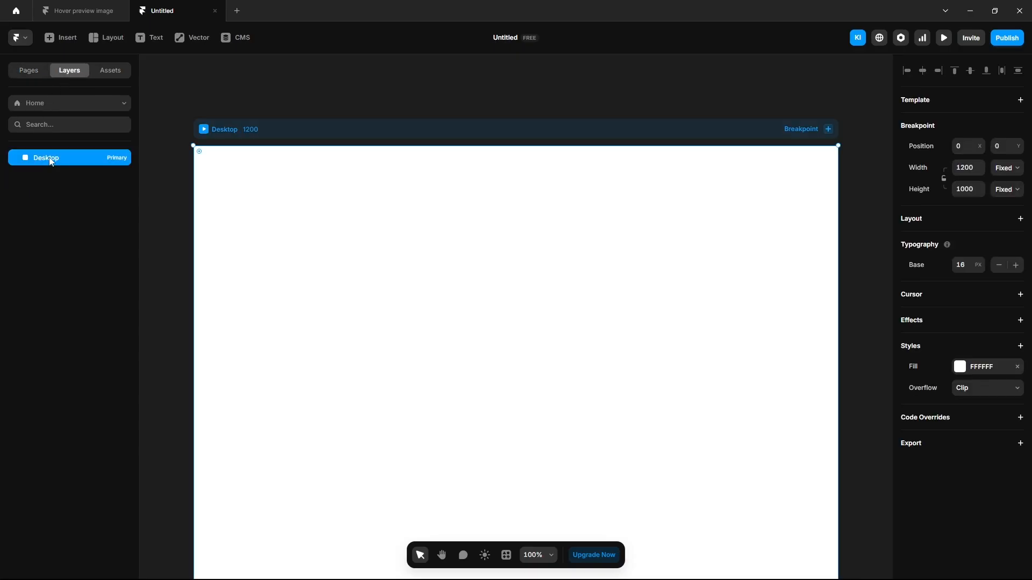
{"action": "left_click", "coordinate": [919, 223]}
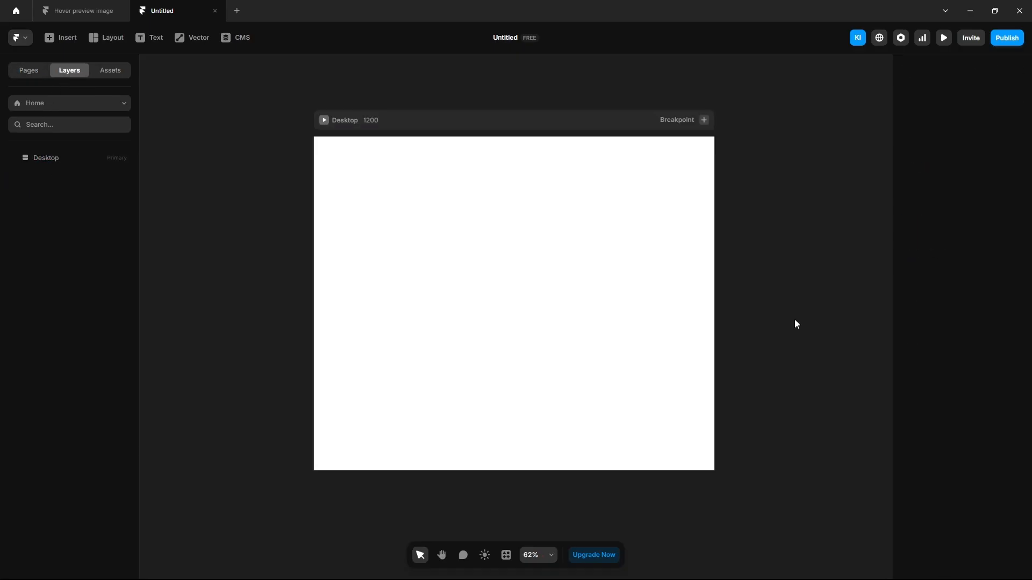
Draw a frame about 935 by 544 inside Desktop, then set its width to Fill and its height to Viewport.
{"action": "key", "text": "f"}
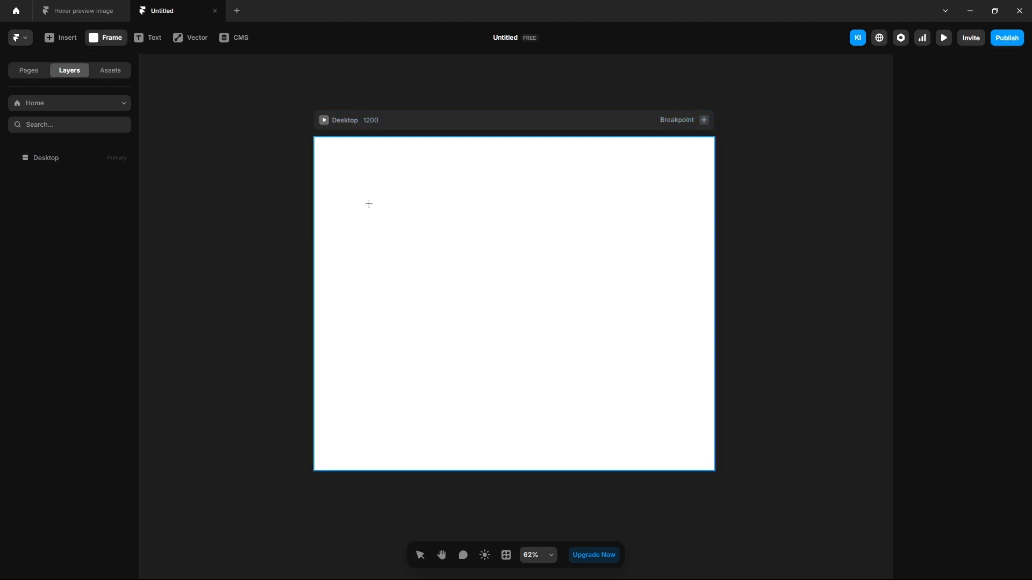
{"action": "left_click_drag", "start_coordinate": [354, 187], "coordinate": [667, 380]}
{"action": "left_click", "coordinate": [1007, 221]}
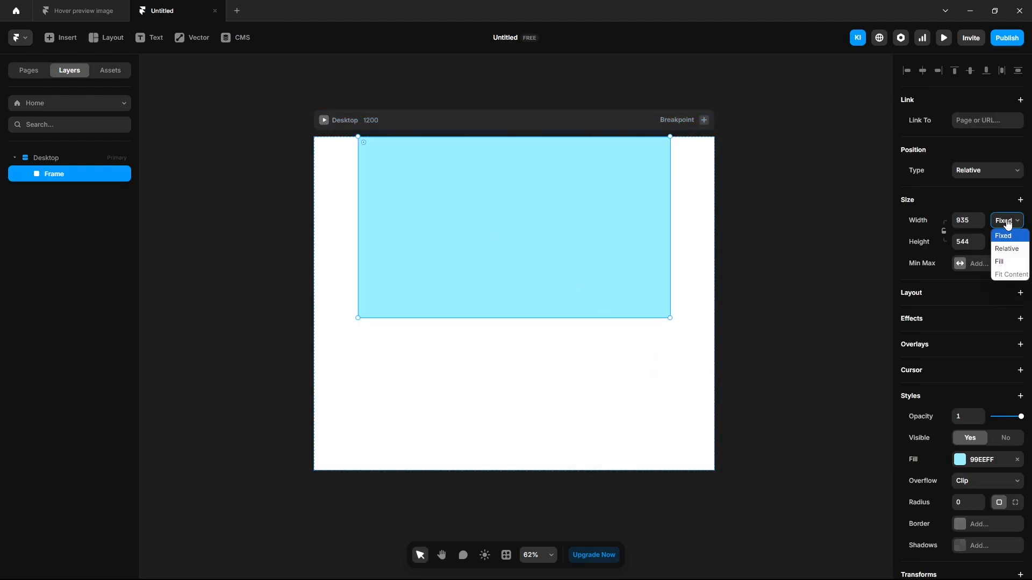
{"action": "left_click", "coordinate": [1009, 262]}
{"action": "left_click", "coordinate": [1006, 241]}
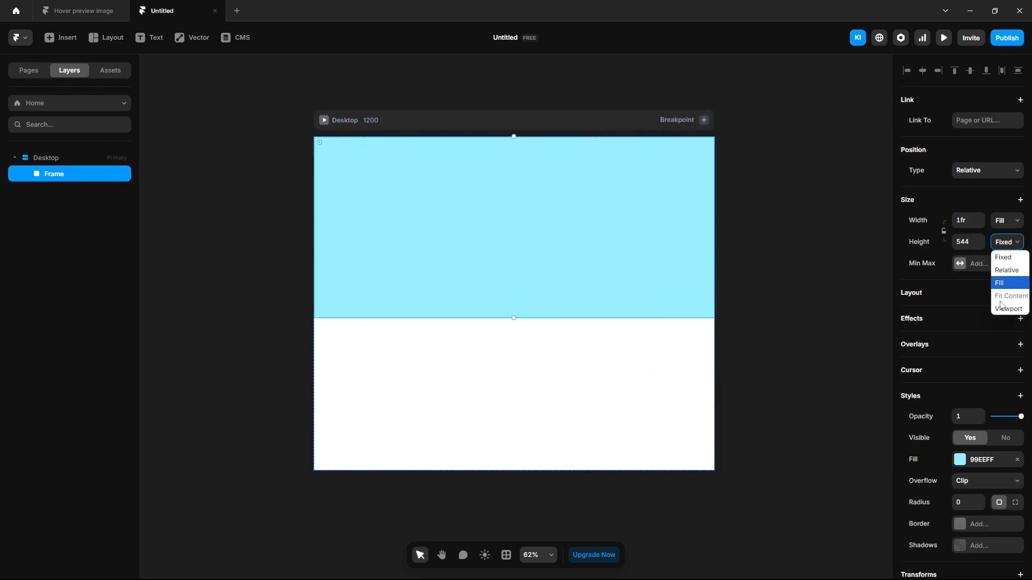
{"action": "left_click", "coordinate": [1001, 311]}
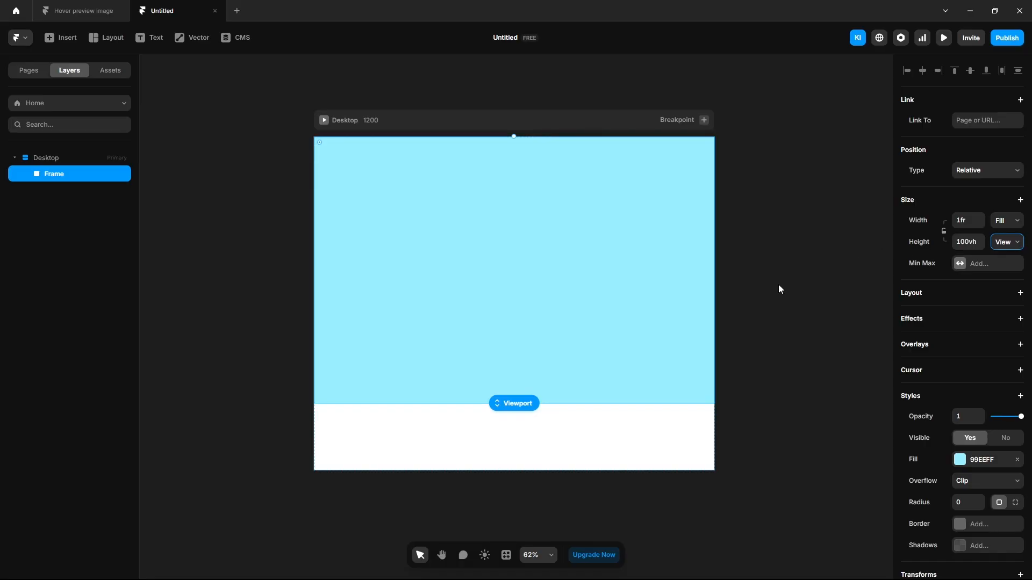
Set the Desktop breakpoint's height to Fit Content.
{"action": "left_click", "coordinate": [59, 161]}
{"action": "left_click", "coordinate": [1005, 190]}
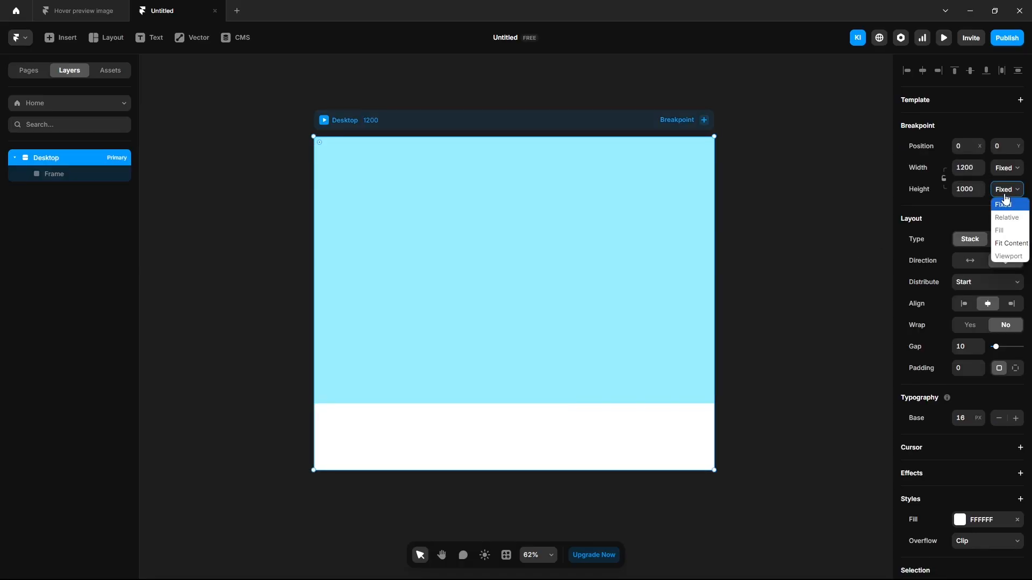
{"action": "left_click", "coordinate": [1012, 251]}
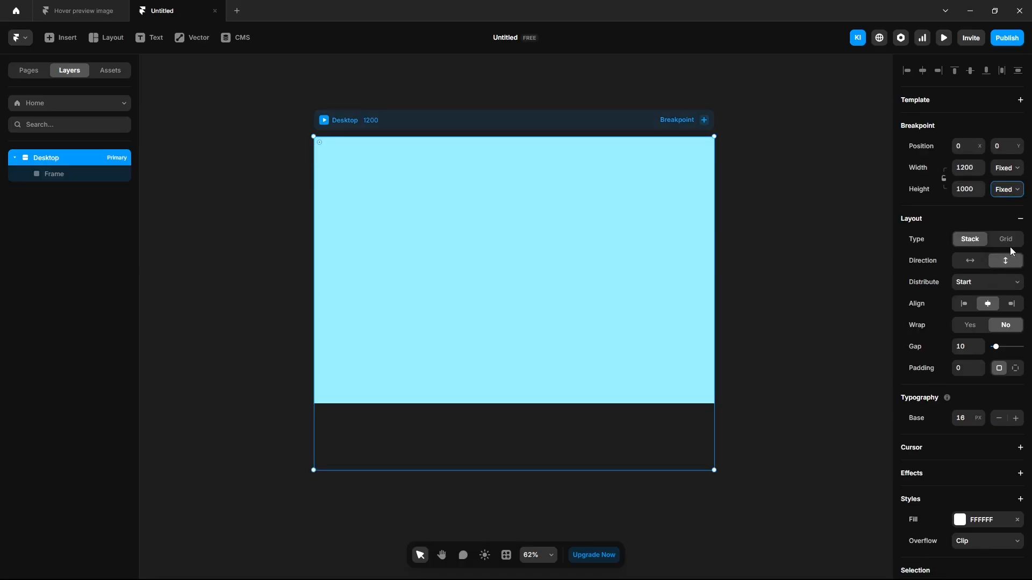
Create a component named Content from the full-viewport frame.
{"action": "left_click", "coordinate": [58, 177]}
{"action": "right_click", "coordinate": [59, 178]}
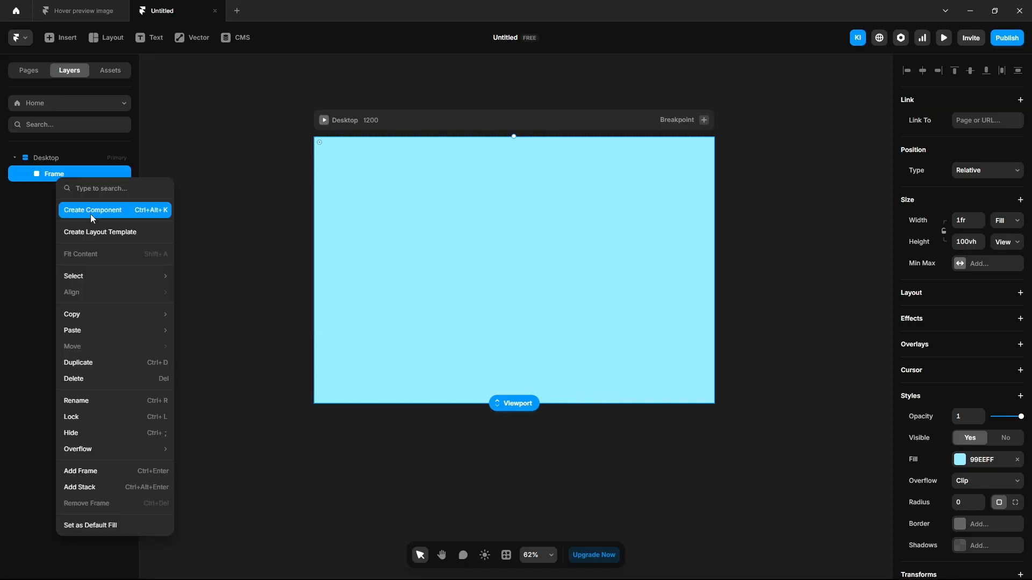
{"action": "left_click", "coordinate": [92, 218]}
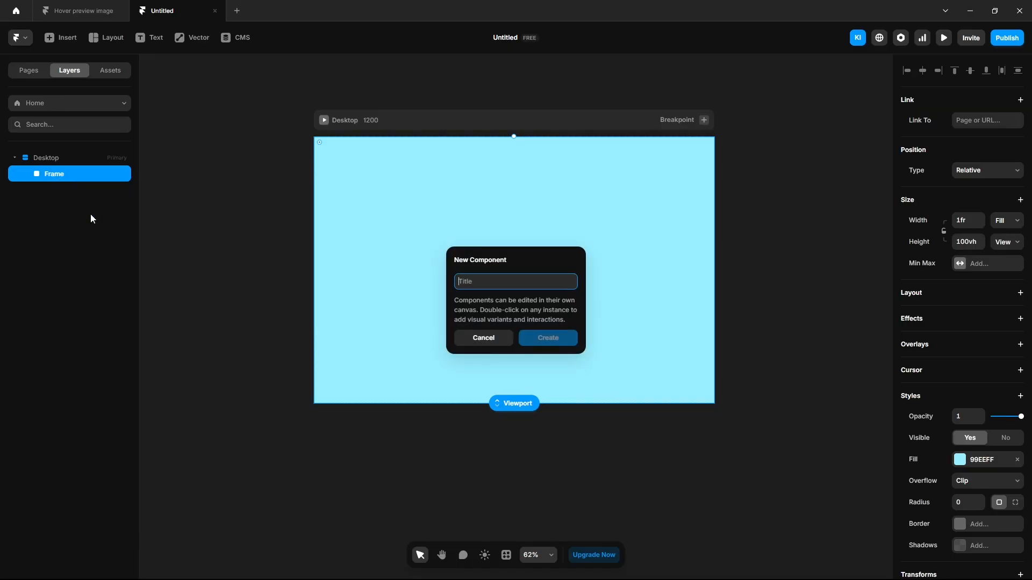
{"action": "type", "text": "C"}
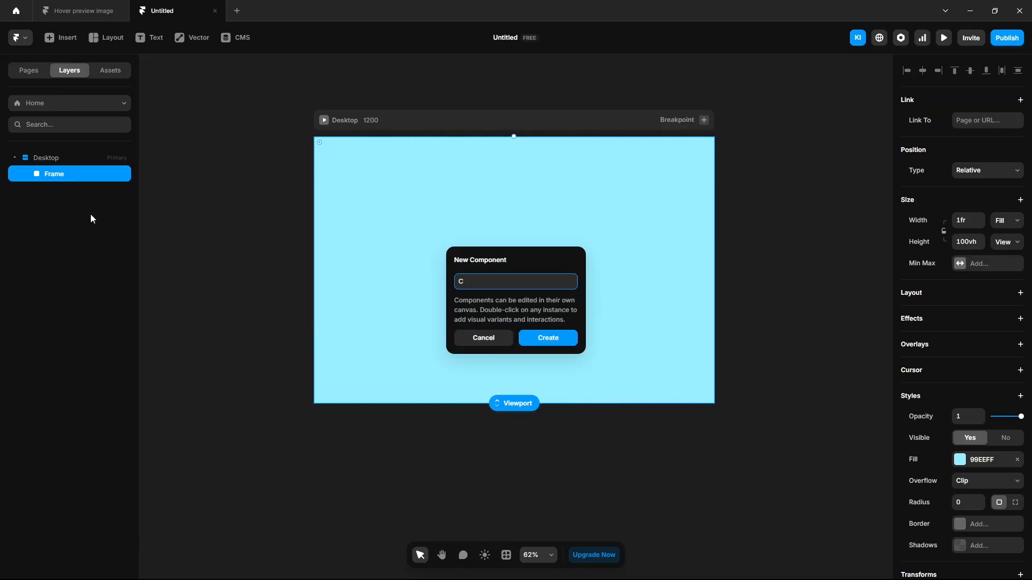
{"action": "type", "text": "ontent"}
{"action": "key", "text": "Return"}
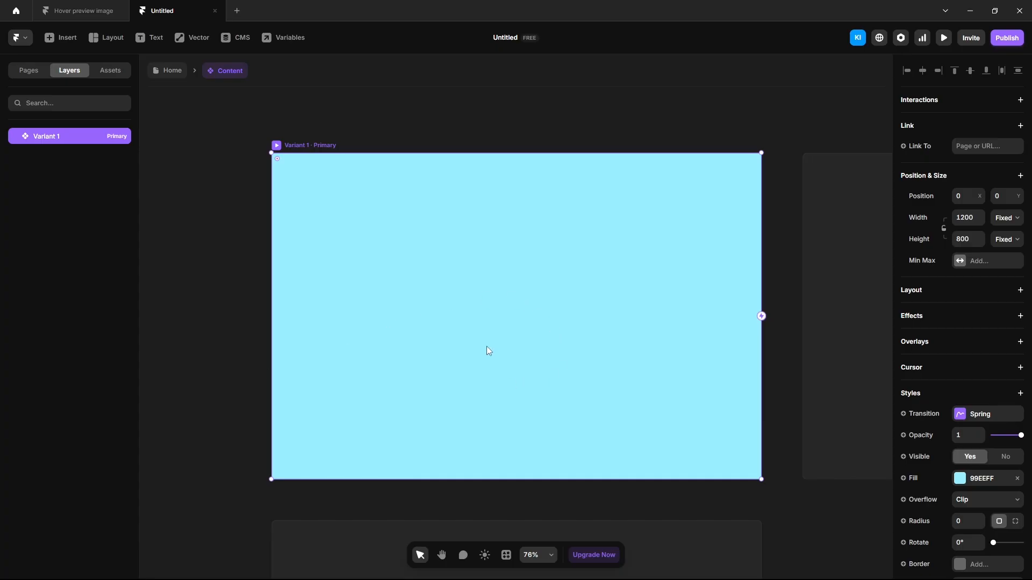
Set the fill of the Content component's primary variant to 0F0F0F.
{"action": "left_click", "coordinate": [963, 480]}
{"action": "type", "text": "0F0F0F"}
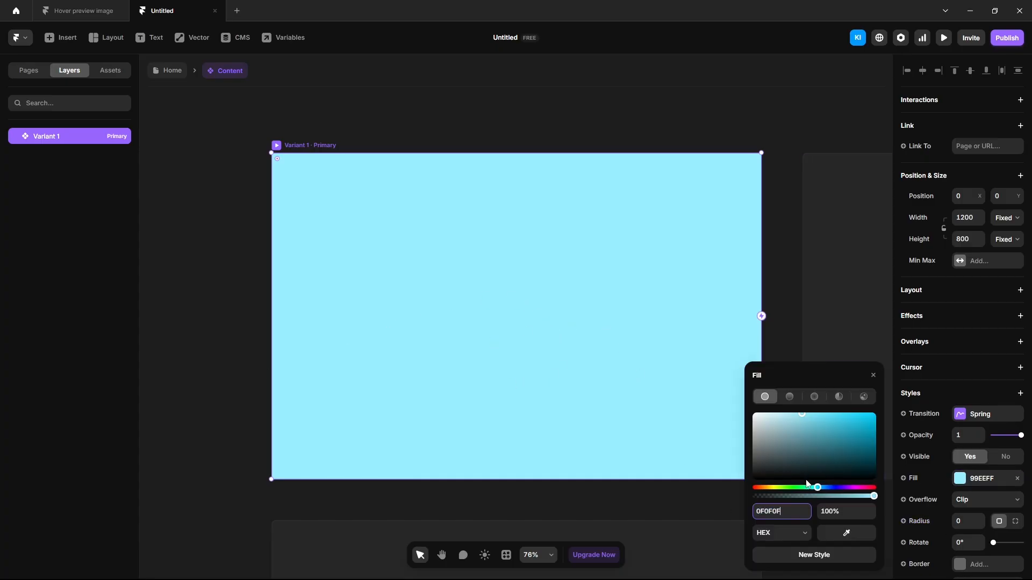
{"action": "key", "text": "Return"}
{"action": "left_click", "coordinate": [226, 263]}
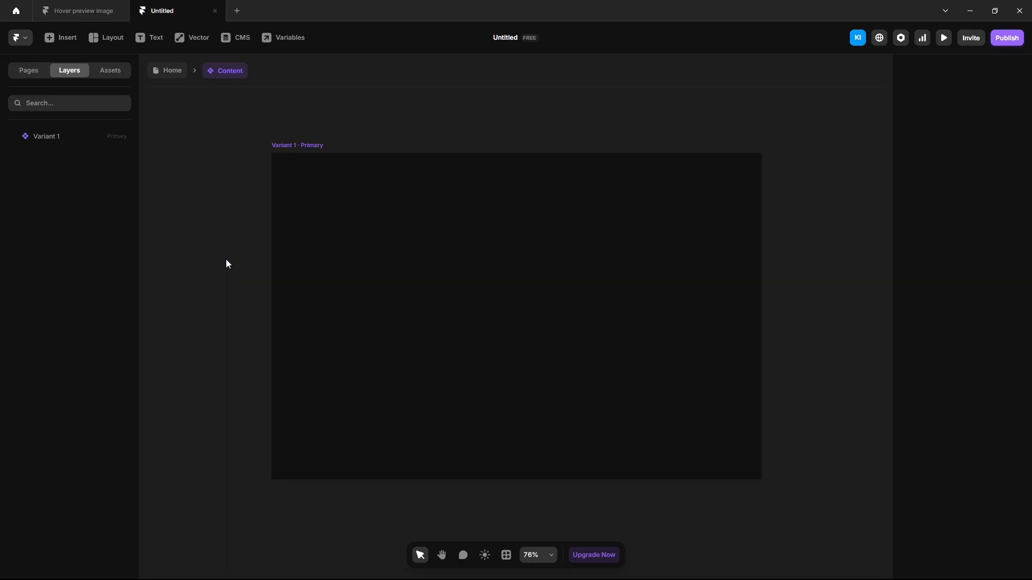
Add a stack layout to the Content component's primary variant and draw a frame about 653 by 296 inside it.
{"action": "left_click", "coordinate": [96, 13]}
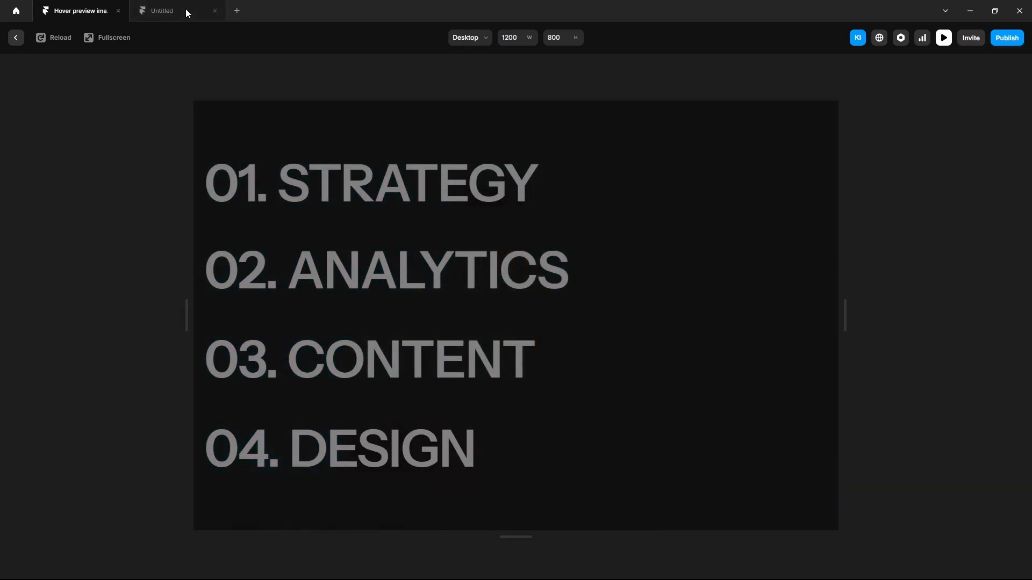
{"action": "left_click", "coordinate": [185, 9]}
{"action": "left_click", "coordinate": [920, 299]}
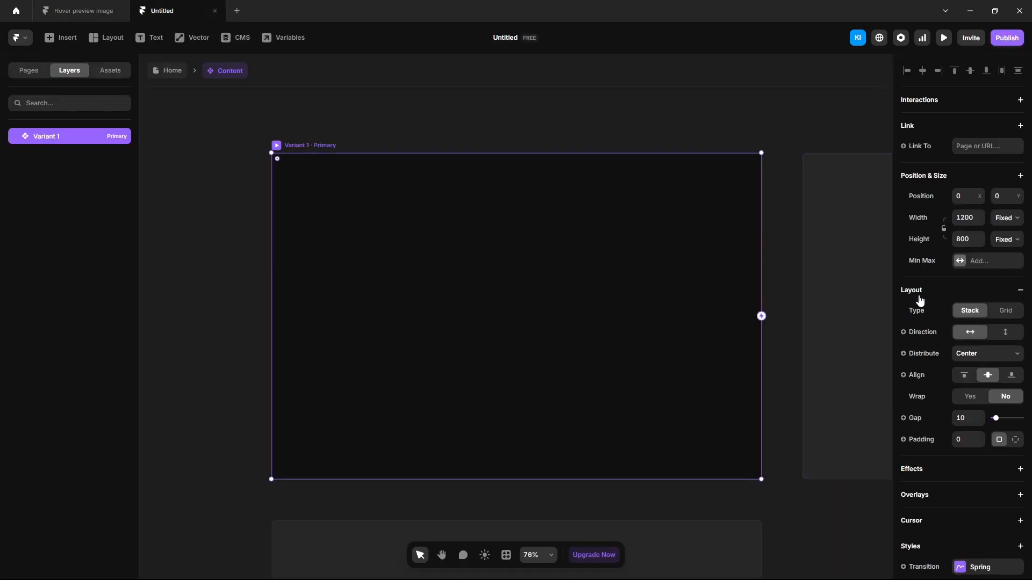
{"action": "key", "text": "f"}
{"action": "left_click_drag", "start_coordinate": [339, 224], "coordinate": [653, 377]}
Create a component named Text from the new inner frame.
{"action": "right_click", "coordinate": [70, 153]}
{"action": "left_click", "coordinate": [114, 189]}
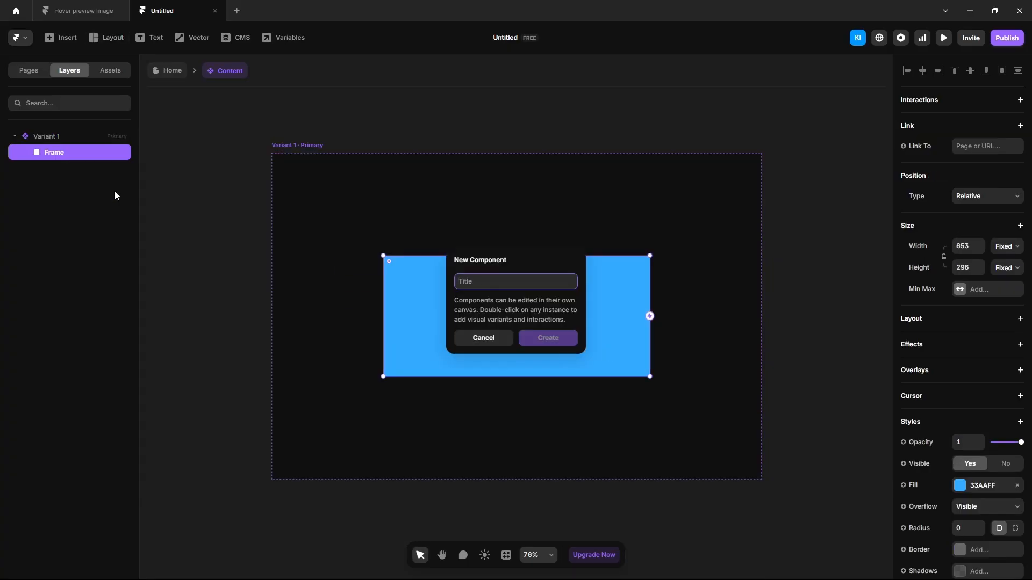
{"action": "type", "text": "Text"}
{"action": "key", "text": "Return"}
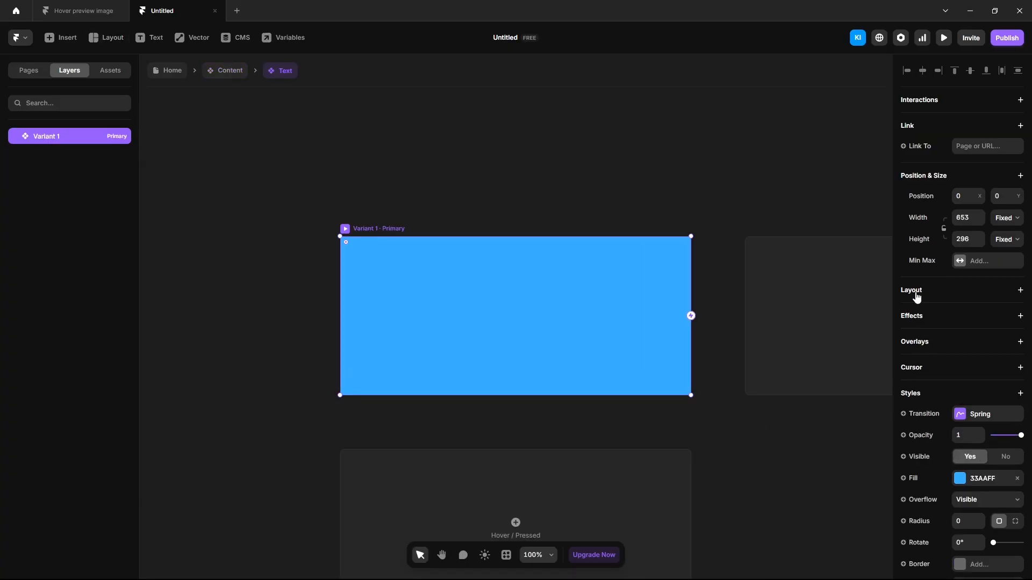
Add a stack layout to the Text component's primary variant and draw a frame about 508 by 218 inside it.
{"action": "left_click", "coordinate": [916, 297]}
{"action": "key", "text": "f"}
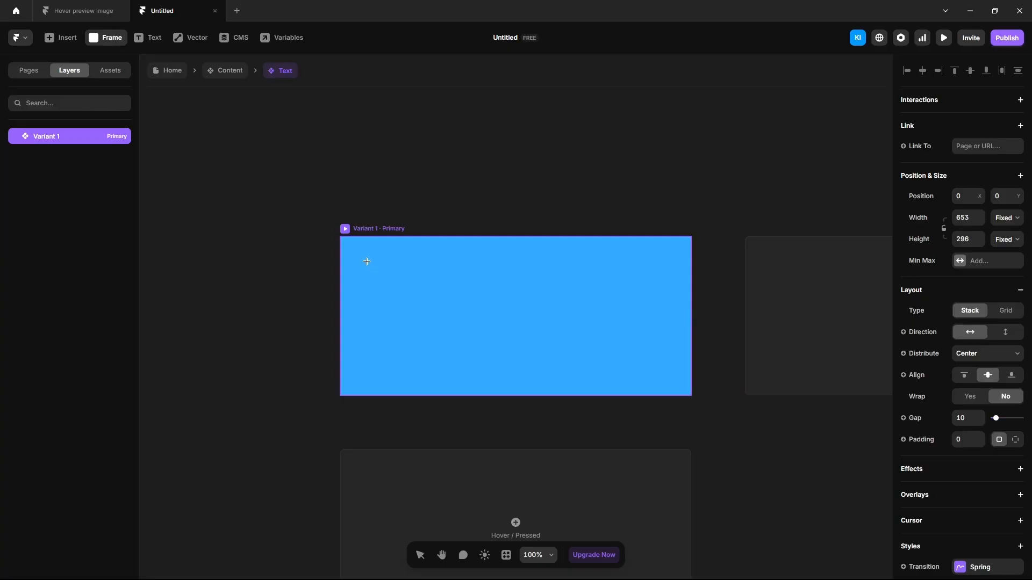
{"action": "left_click_drag", "start_coordinate": [364, 260], "coordinate": [637, 377]}
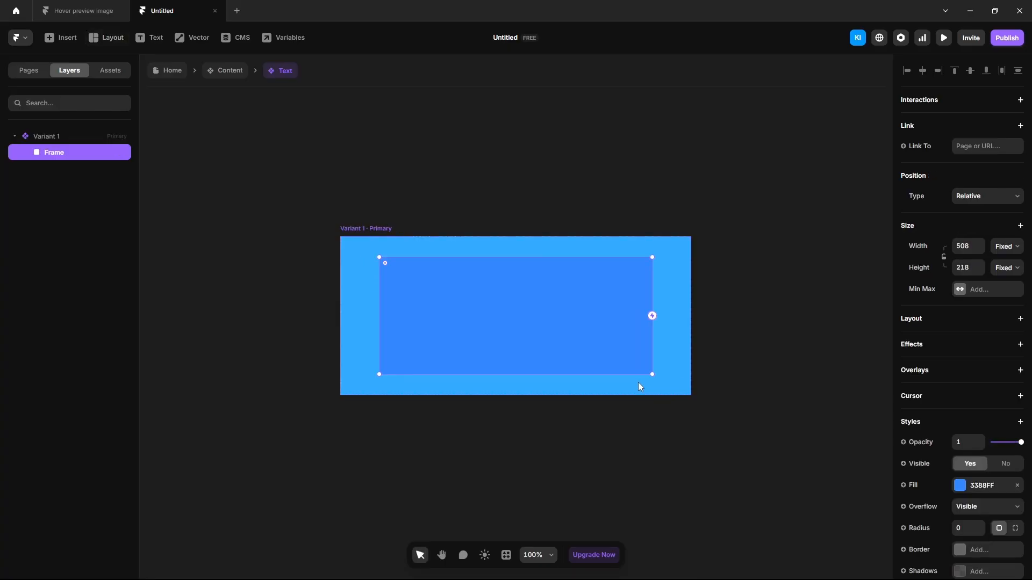
Rename the inner frame to Wrapper and set its width to 700 and its height to 220.
{"action": "double_click", "coordinate": [52, 153]}
{"action": "type", "text": "Wrapper"}
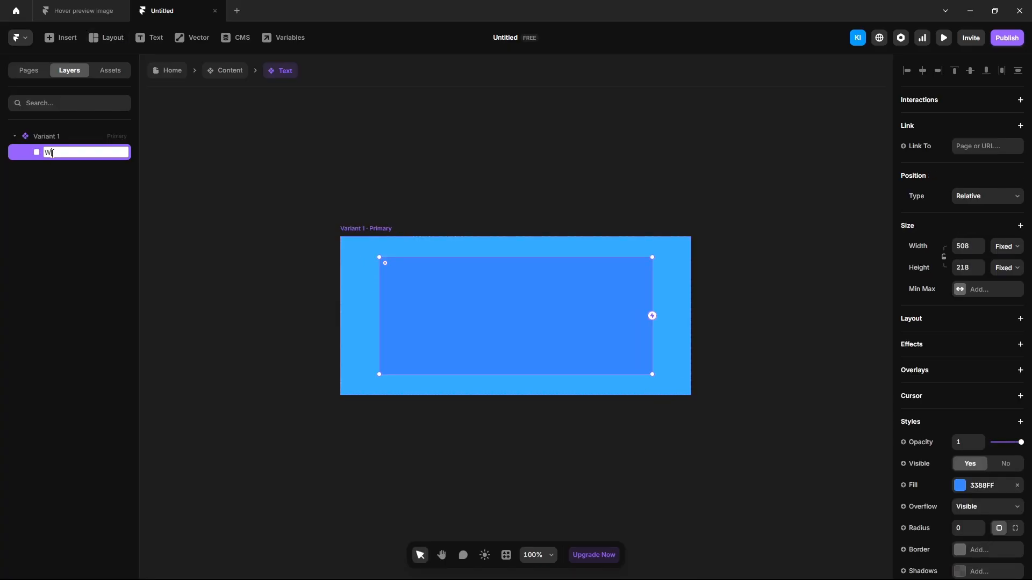
{"action": "key", "text": "Return"}
{"action": "left_click", "coordinate": [966, 246]}
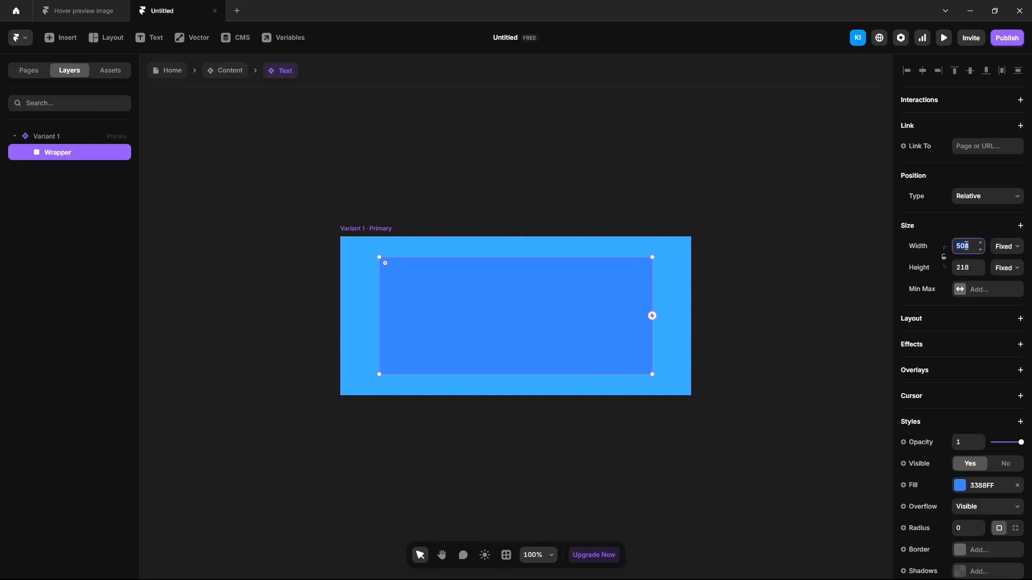
{"action": "type", "text": "700"}
{"action": "key", "text": "Return"}
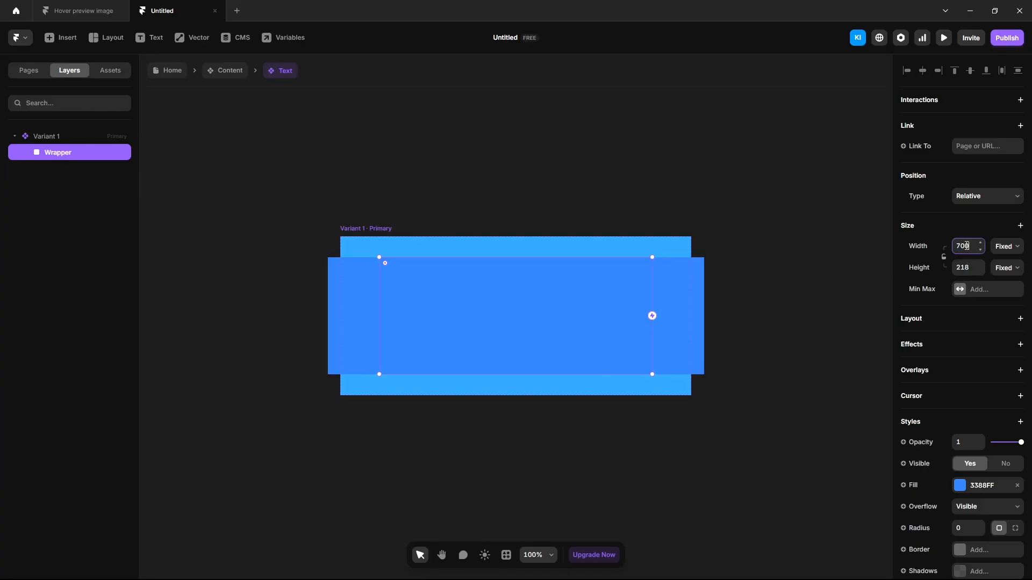
{"action": "left_click", "coordinate": [966, 271]}
{"action": "type", "text": "220"}
{"action": "key", "text": "Return"}
Set the width of the Text component's Variant 1 to Fit Content.
{"action": "left_click", "coordinate": [52, 140]}
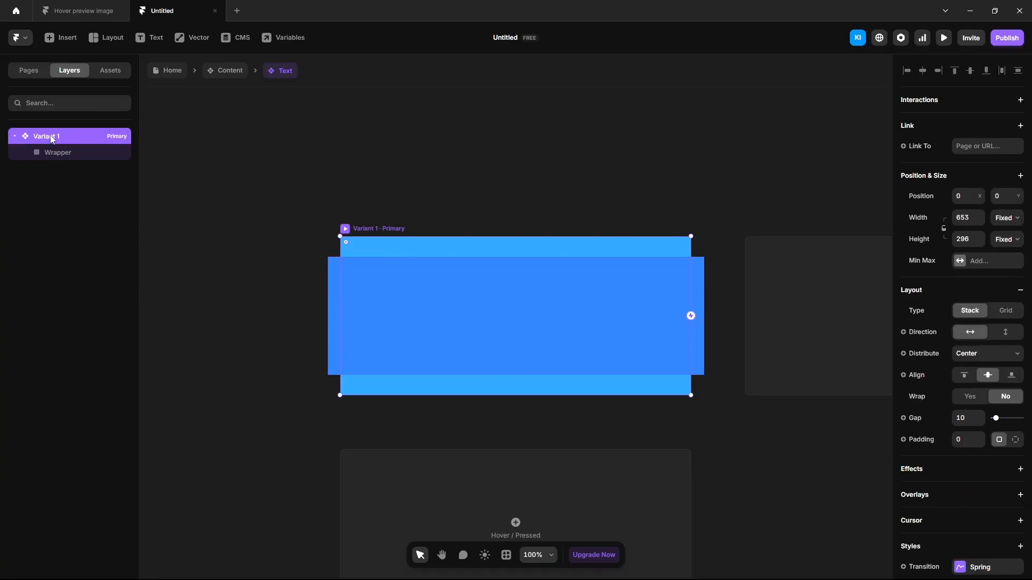
{"action": "left_click", "coordinate": [999, 220]}
{"action": "left_click", "coordinate": [1002, 273]}
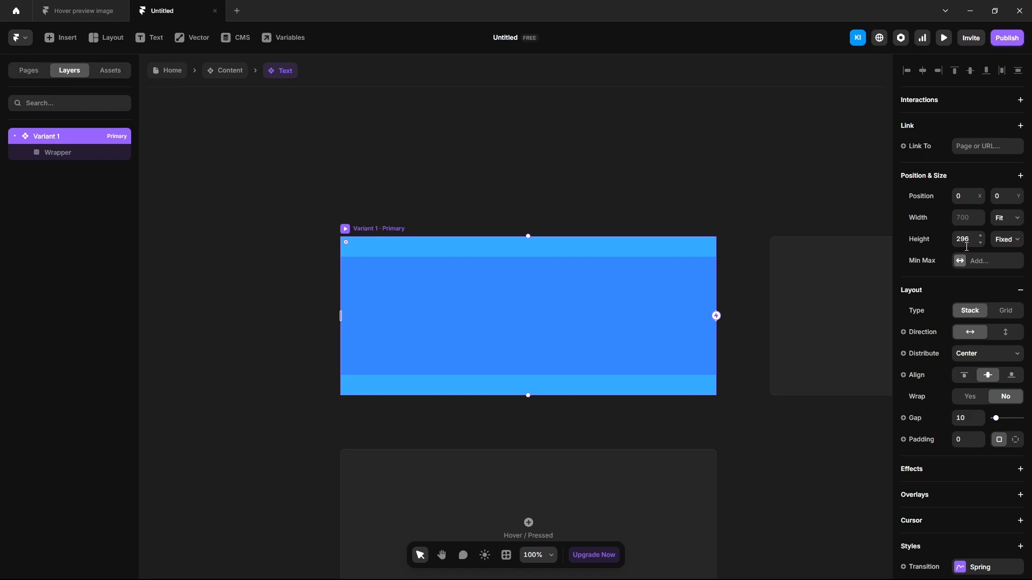
{"action": "left_click", "coordinate": [389, 345]}
{"action": "left_click", "coordinate": [261, 359]}
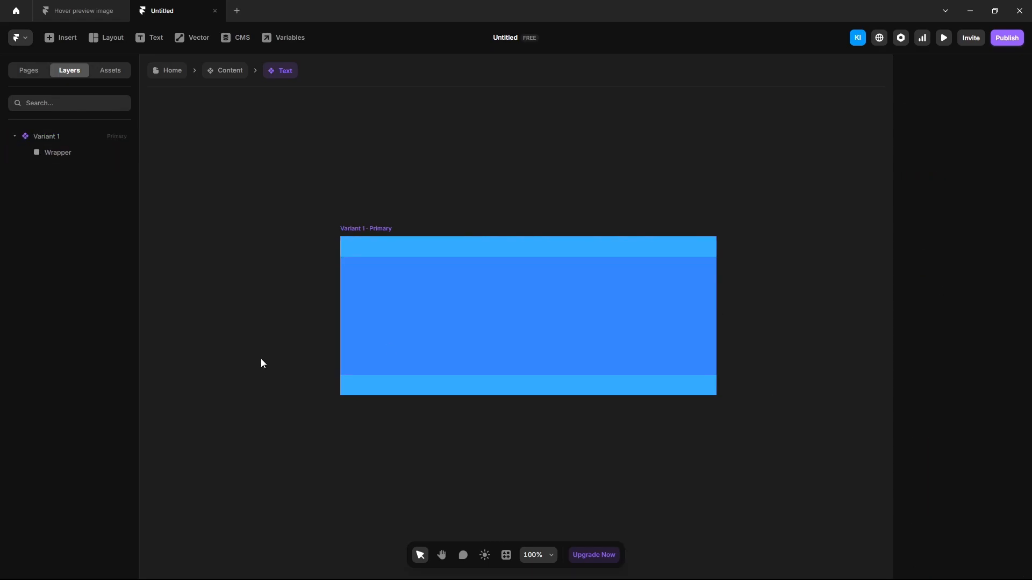
Add a text layer reading STRATEGY inside the Wrapper frame.
{"action": "key", "text": "t"}
{"action": "left_click", "coordinate": [484, 306]}
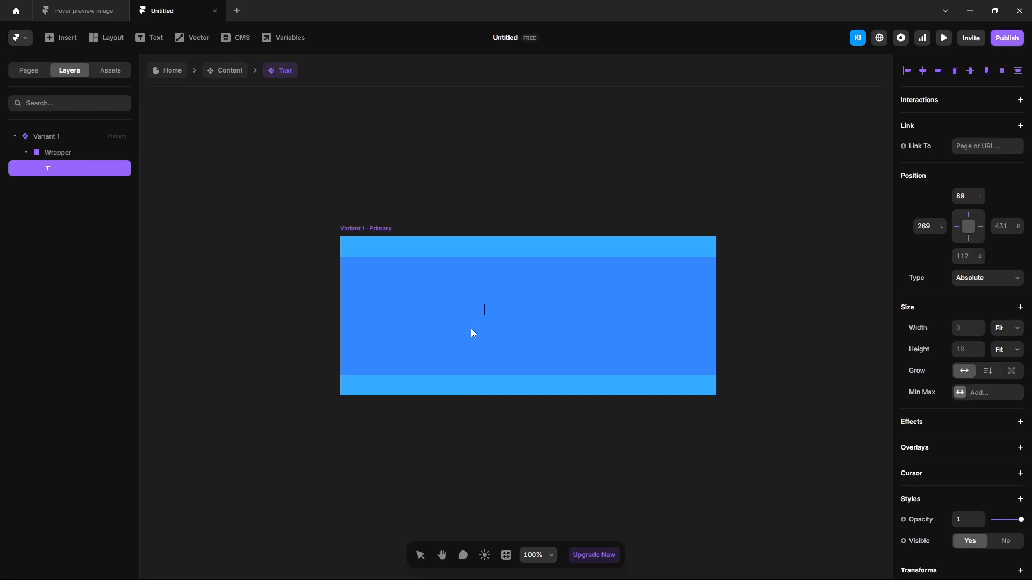
{"action": "type", "text": "STRATEGY"}
{"action": "key", "text": "Escape"}
Set the STRATEGY text's font to Instrument Sans with Semibold weight.
{"action": "scroll", "coordinate": [940, 472], "scroll_direction": "down", "scroll_amount": 3}
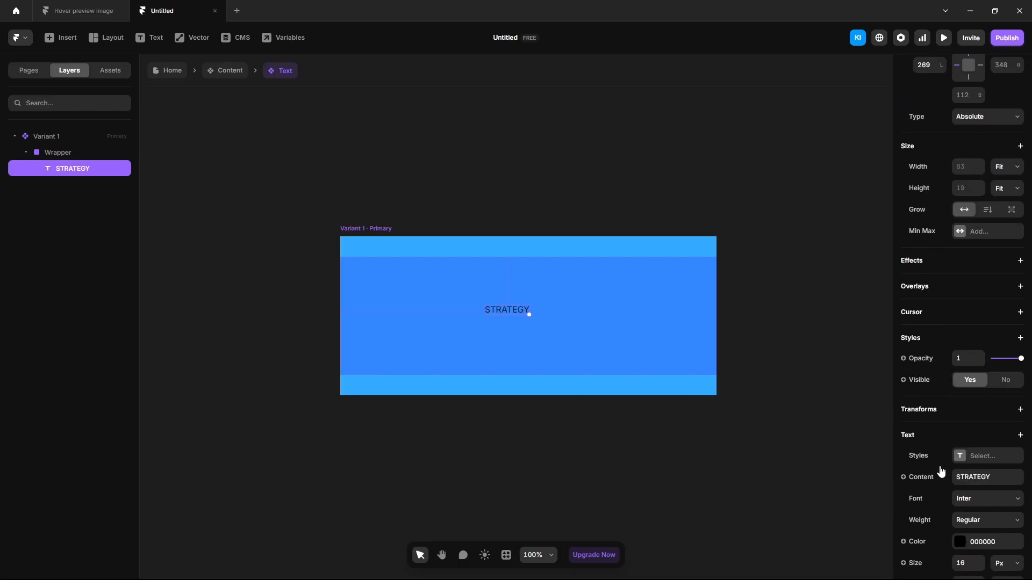
{"action": "left_click", "coordinate": [969, 502]}
{"action": "type", "text": "instr"}
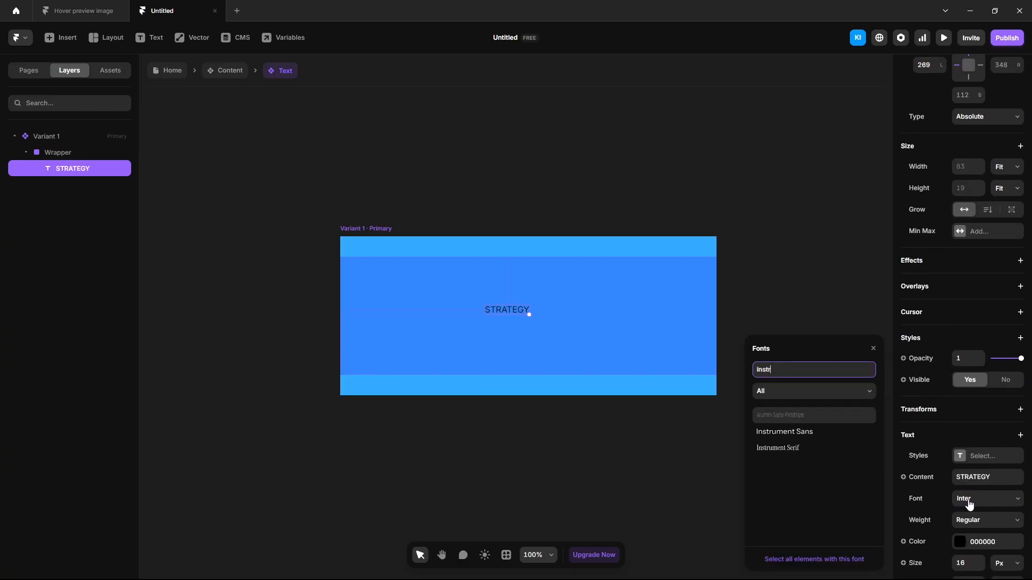
{"action": "key", "text": "Down"}
{"action": "left_click", "coordinate": [976, 525]}
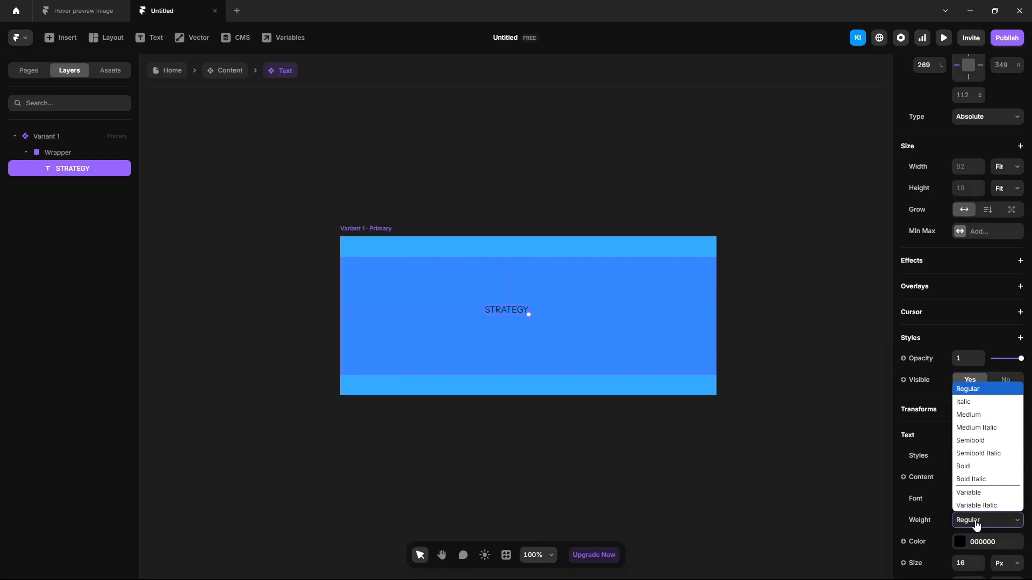
{"action": "left_click", "coordinate": [965, 440]}
Set the STRATEGY text's color to 808080 and its size to 96 px.
{"action": "left_click", "coordinate": [960, 542]}
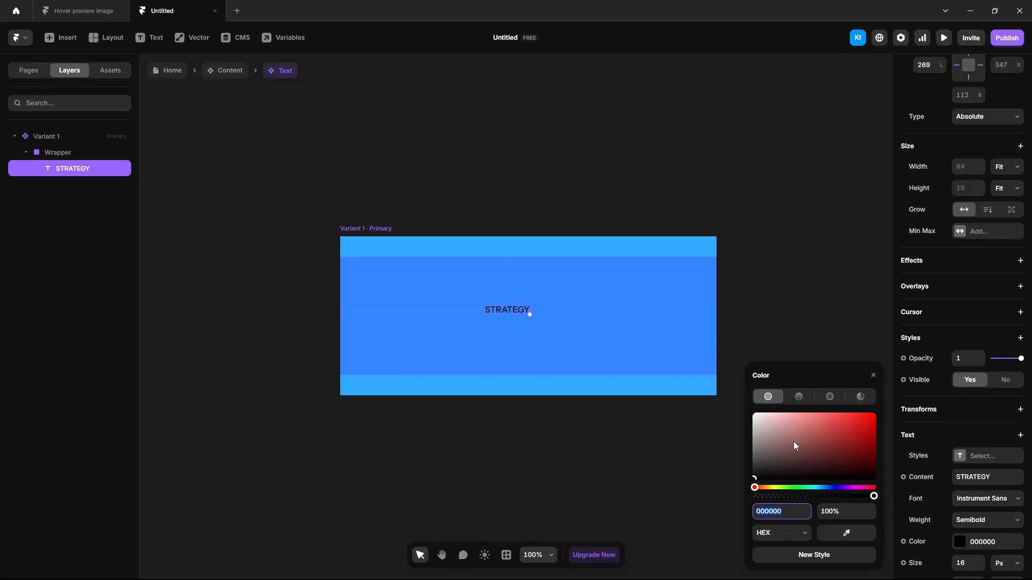
{"action": "type", "text": "808080"}
{"action": "key", "text": "Tab"}
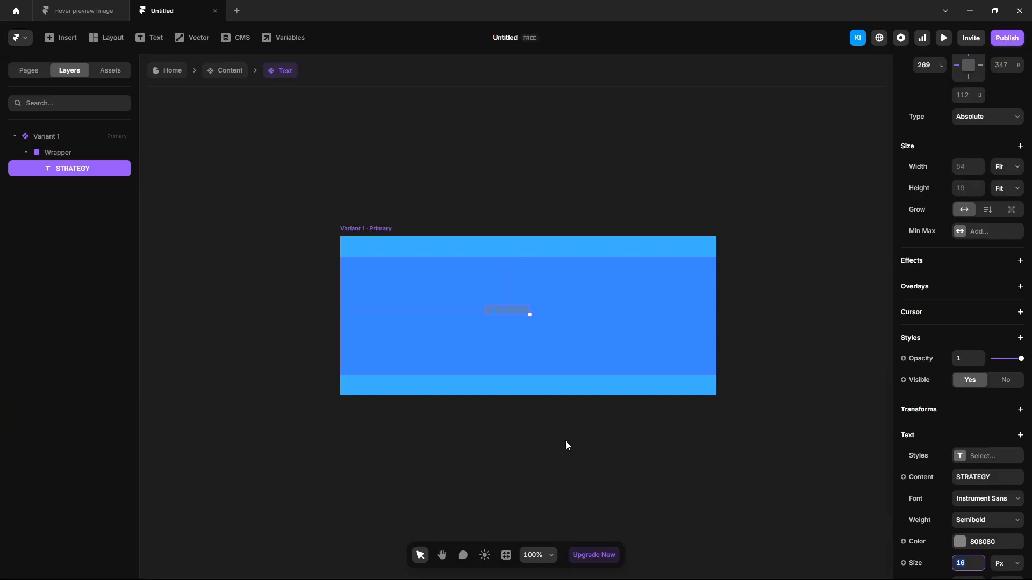
{"action": "type", "text": "96"}
Change the text layer's content to "01. STRATEGY" by adding the number prefix.
{"action": "left_click", "coordinate": [969, 478]}
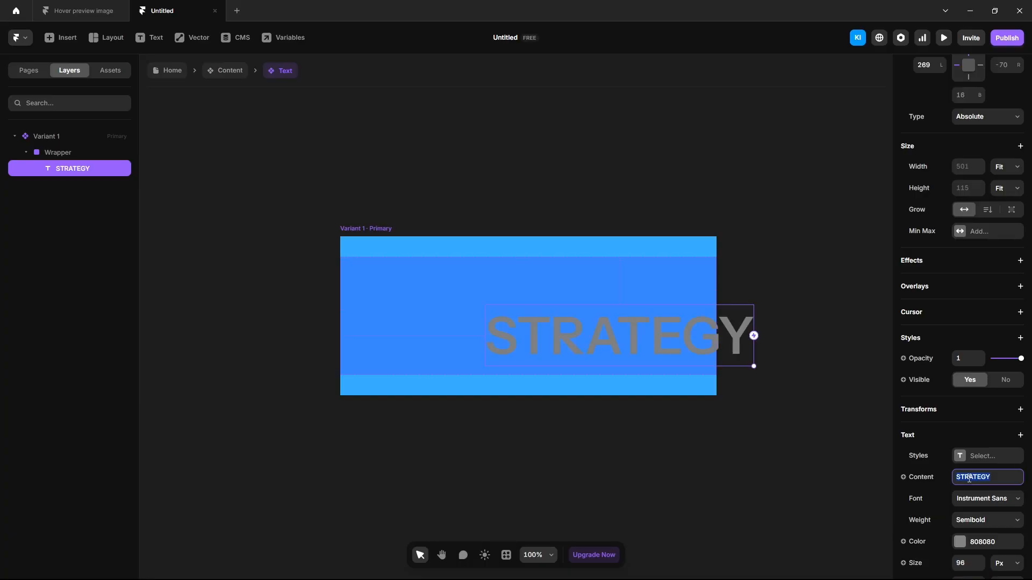
{"action": "left_click", "coordinate": [970, 479]}
{"action": "key", "text": "Home"}
{"action": "type", "text": "01."}
{"action": "key", "text": "Return"}
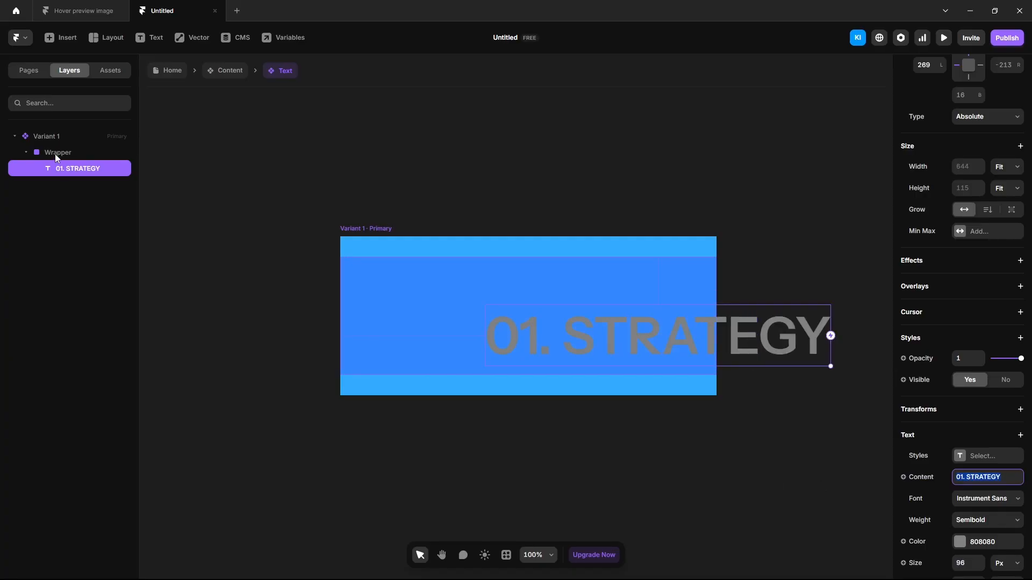
Add a stack layout to the Wrapper frame and remove its fill.
{"action": "left_click", "coordinate": [56, 154]}
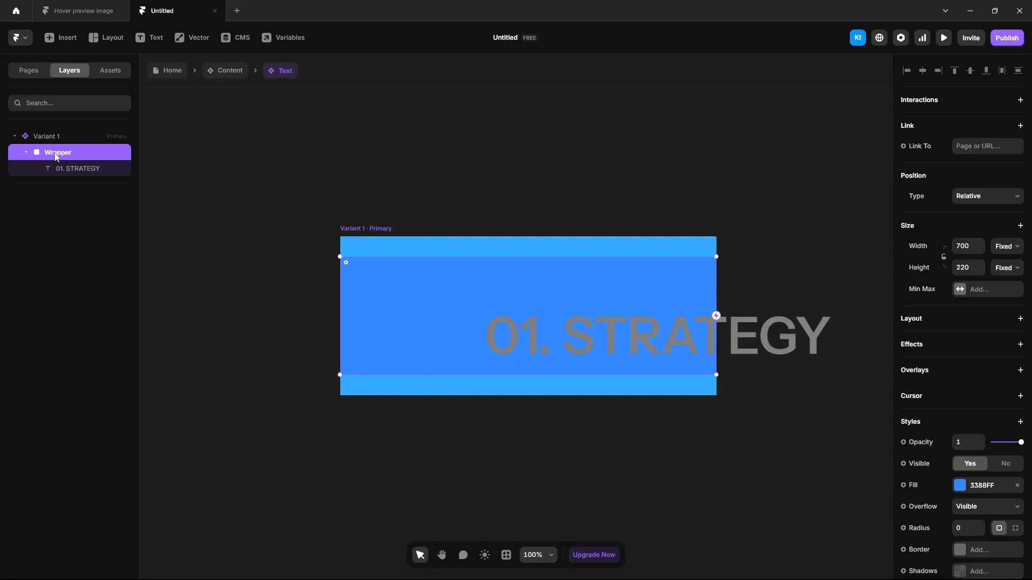
{"action": "left_click", "coordinate": [912, 323]}
{"action": "scroll", "coordinate": [913, 326], "scroll_direction": "down", "scroll_amount": 5}
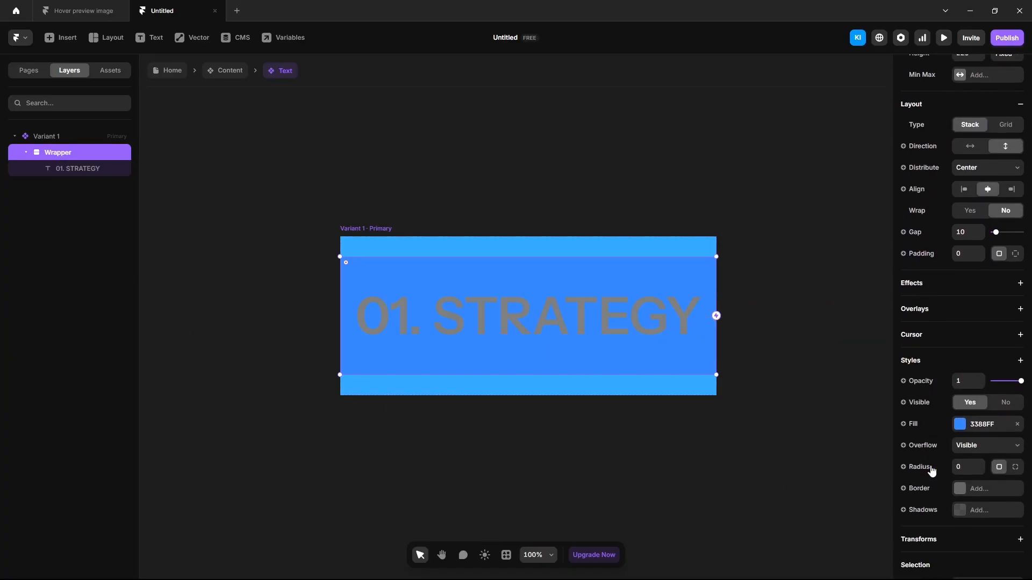
{"action": "left_click", "coordinate": [1018, 433]}
Remove the fill from Variant 1 of the Text component.
{"action": "left_click", "coordinate": [62, 138]}
{"action": "scroll", "coordinate": [938, 459], "scroll_direction": "down", "scroll_amount": 3}
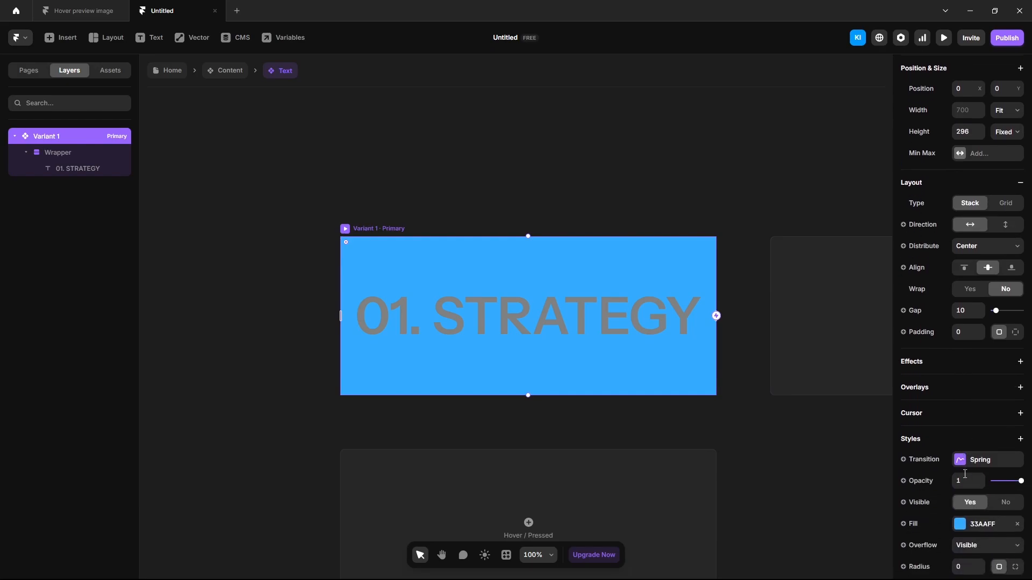
{"action": "left_click", "coordinate": [1020, 526]}
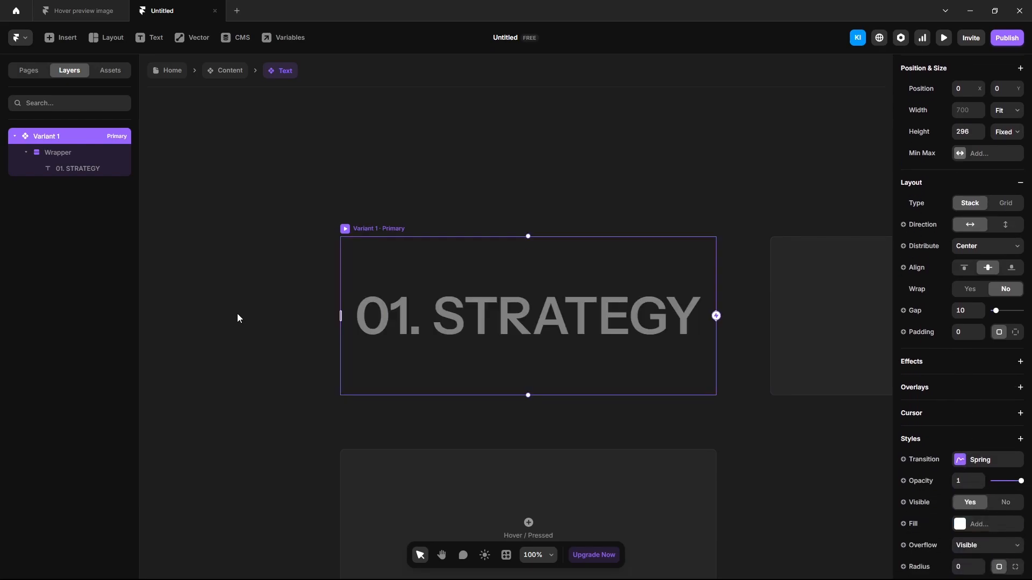
Examine how the numbered titles behave on hover in the Hover preview image project's preview, and return to the Untitled project.
{"action": "left_click", "coordinate": [77, 11]}
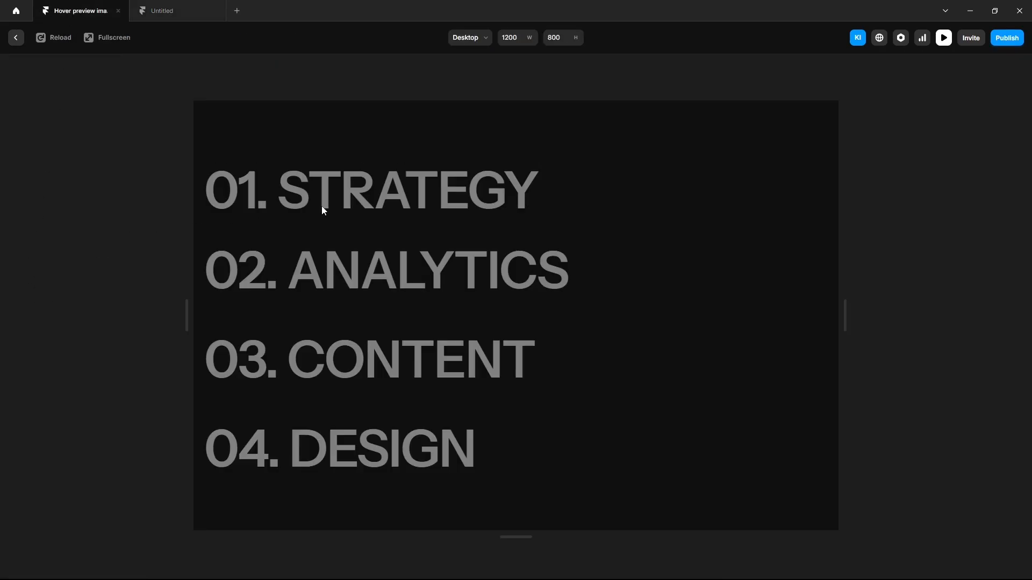
{"action": "mouse_move", "coordinate": [334, 201]}
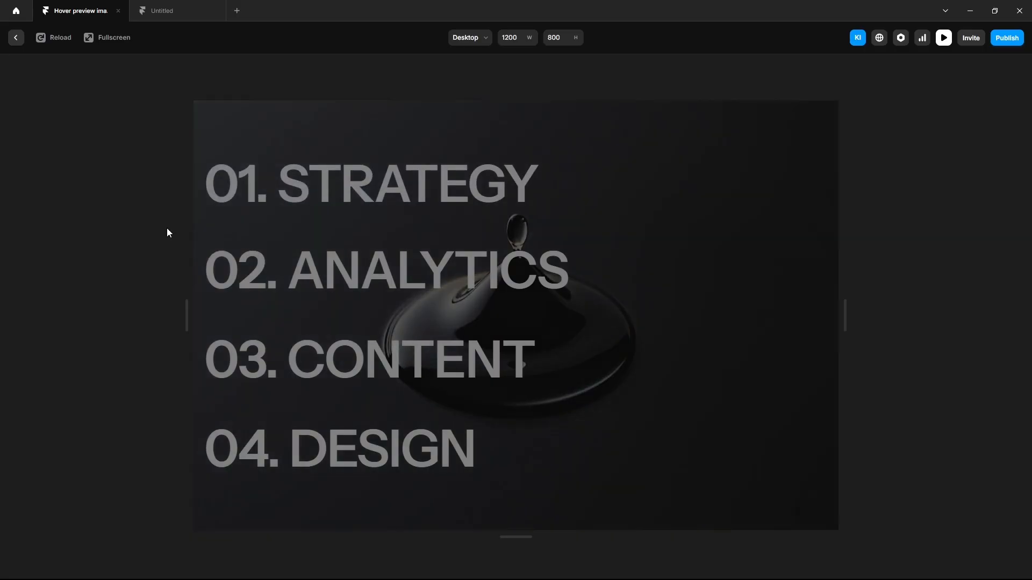
{"action": "left_click", "coordinate": [153, 13]}
Duplicate the 01. STRATEGY text inside the Wrapper and set the upper copy's color to FFFFFF.
{"action": "left_click", "coordinate": [79, 168]}
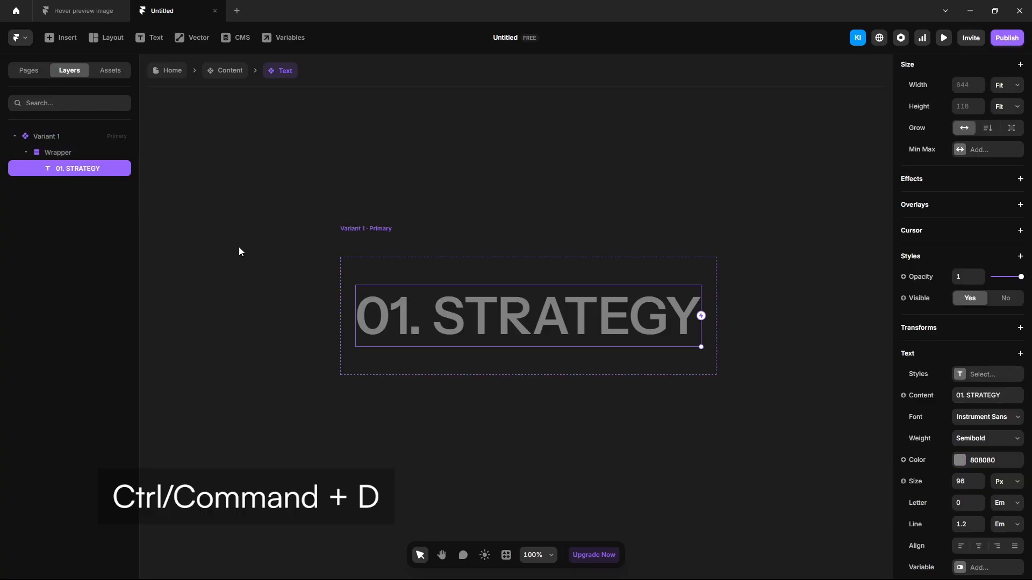
{"action": "key", "text": "ctrl+d"}
{"action": "left_click", "coordinate": [530, 308]}
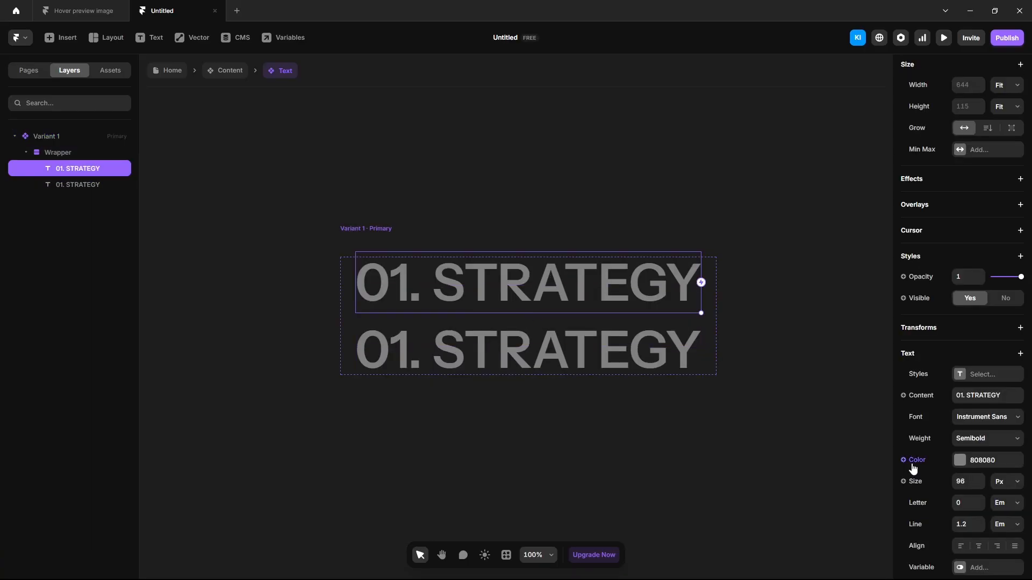
{"action": "left_click", "coordinate": [959, 461]}
{"action": "left_click", "coordinate": [771, 431]}
{"action": "left_click_drag", "start_coordinate": [768, 431], "coordinate": [740, 404]}
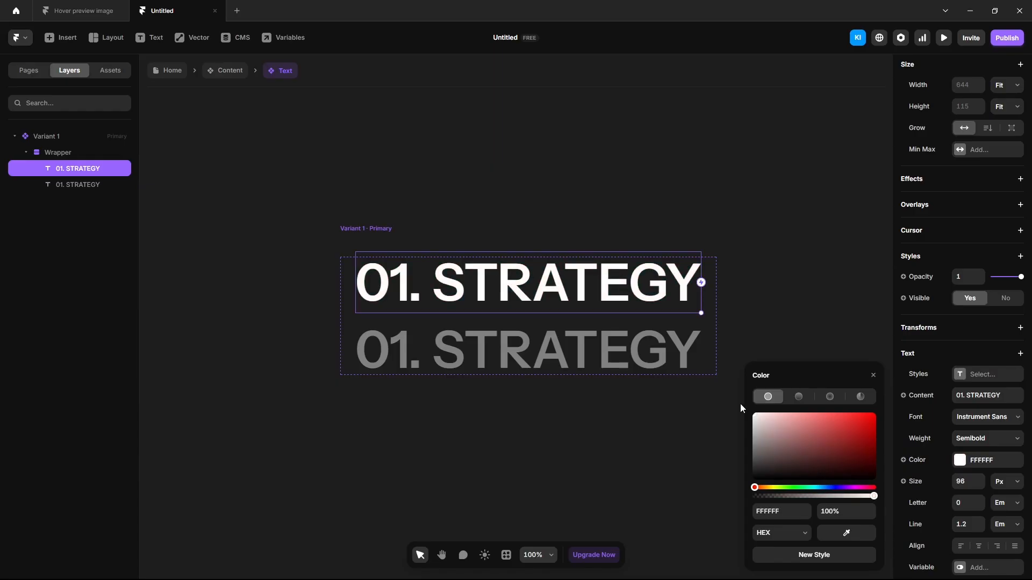
{"action": "left_click", "coordinate": [224, 320]}
Change the Wrapper's position type to Absolute and pin it to the top edge of Variant 1.
{"action": "left_click", "coordinate": [56, 154]}
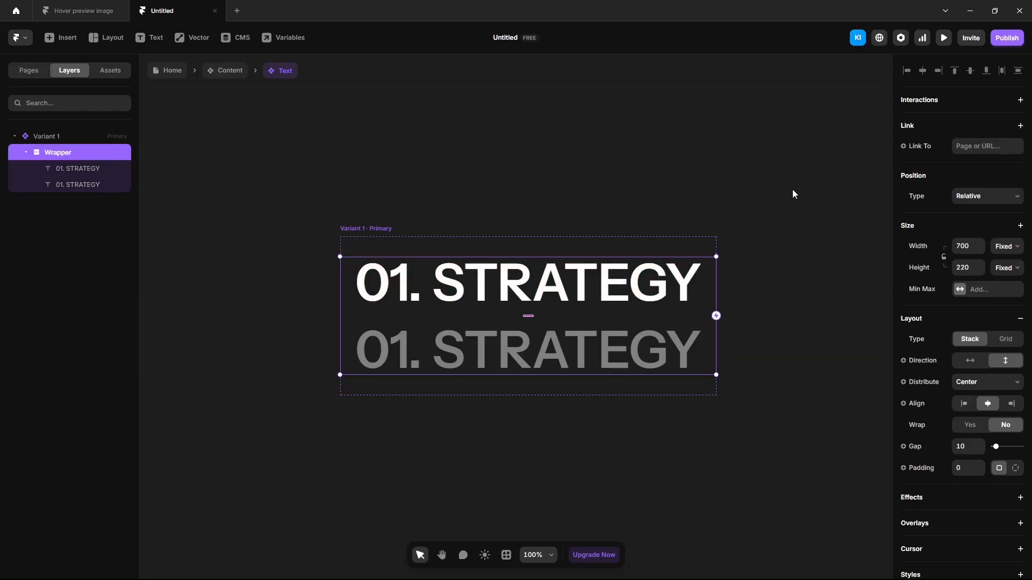
{"action": "left_click", "coordinate": [961, 196]}
{"action": "left_click", "coordinate": [968, 212]}
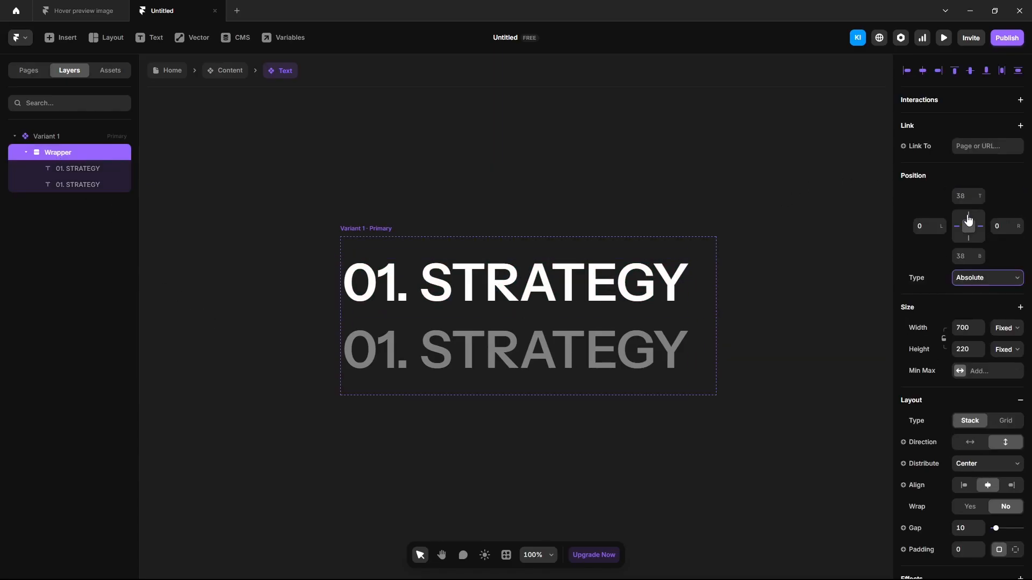
{"action": "left_click", "coordinate": [971, 218]}
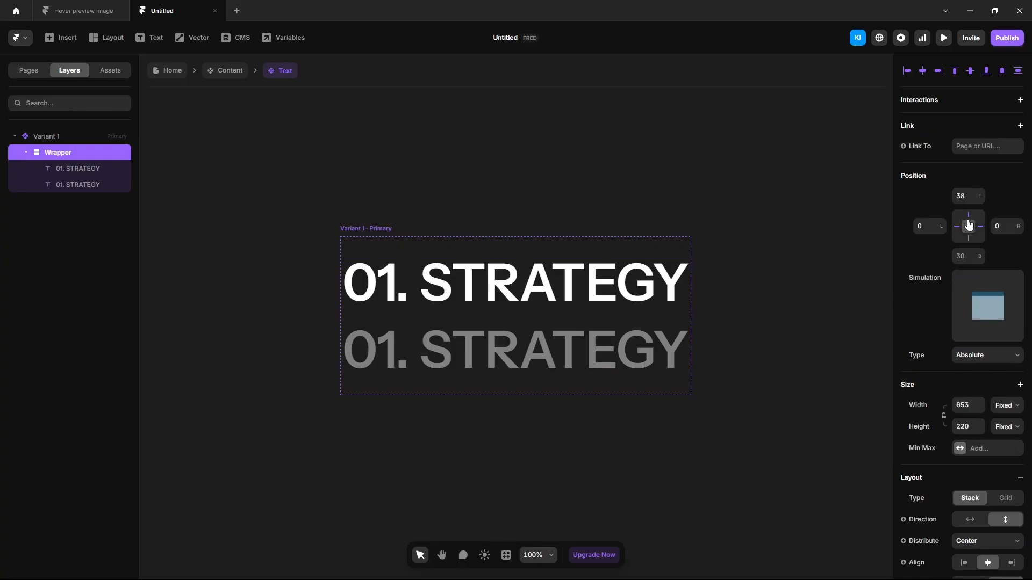
Set Variant 1's height to 120 and its overflow to Clip.
{"action": "left_click", "coordinate": [50, 134]}
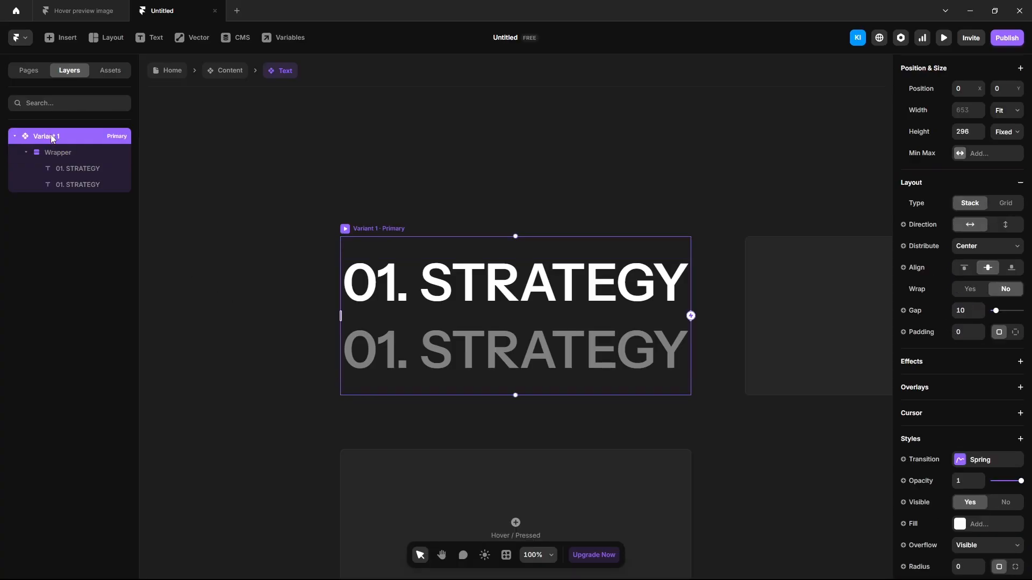
{"action": "scroll", "coordinate": [968, 239], "scroll_direction": "up", "scroll_amount": 3}
{"action": "left_click", "coordinate": [968, 239]}
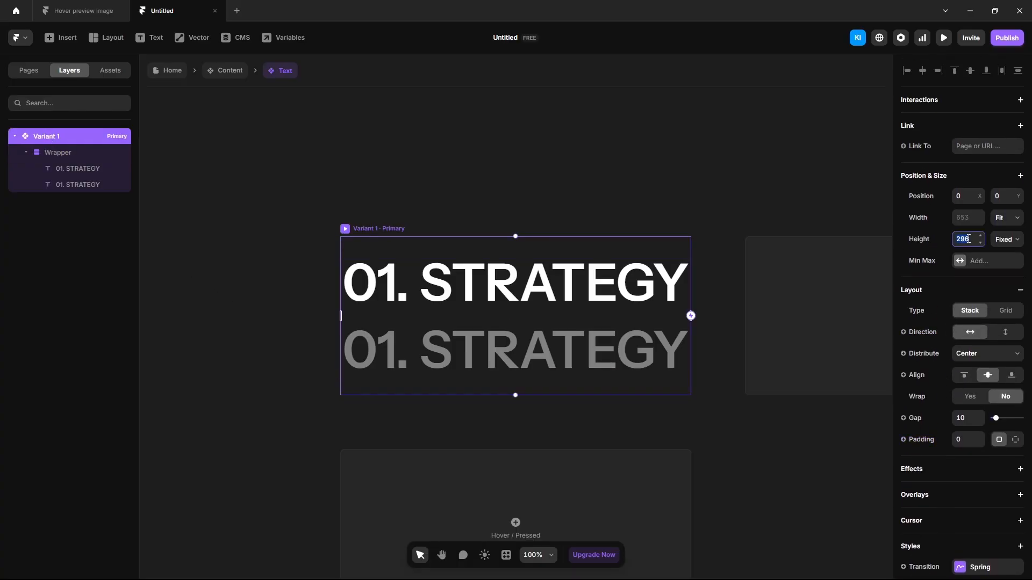
{"action": "type", "text": "120"}
{"action": "key", "text": "Return"}
{"action": "scroll", "coordinate": [940, 421], "scroll_direction": "down", "scroll_amount": 4}
{"action": "left_click", "coordinate": [988, 437]}
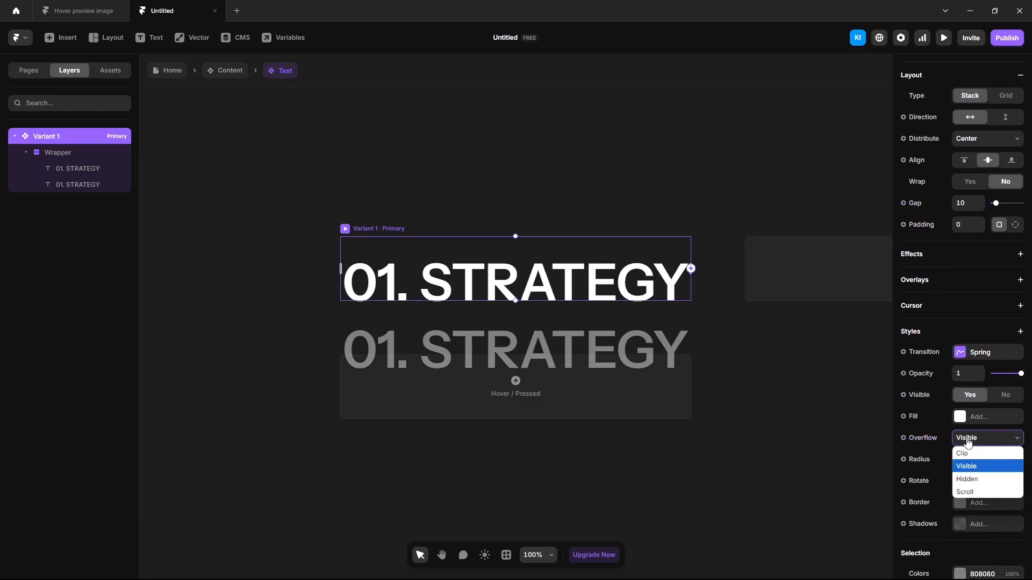
{"action": "left_click", "coordinate": [970, 455]}
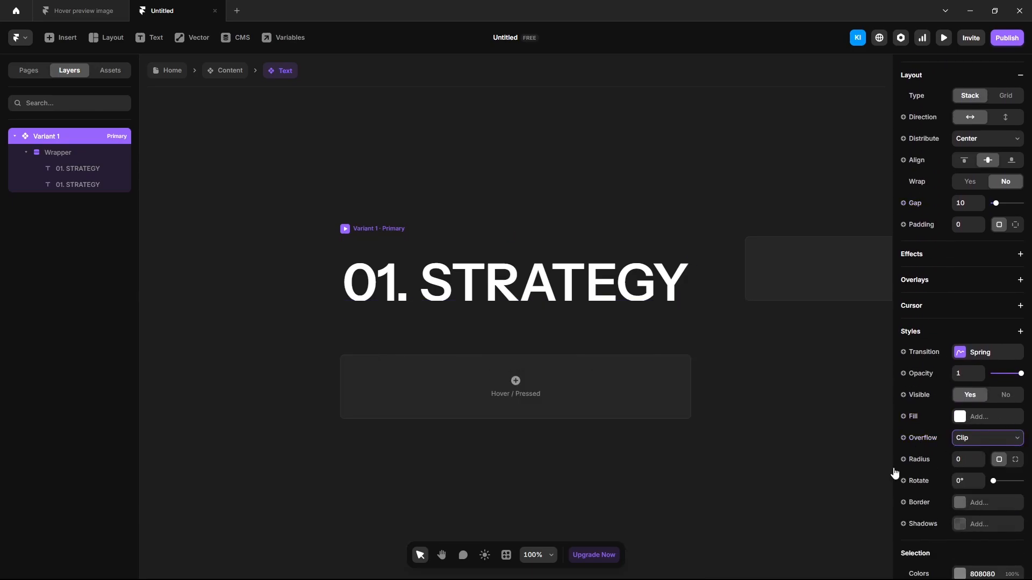
Set the top offset of Variant 1's Wrapper to -110 so the gray title fills the clipped frame.
{"action": "left_click", "coordinate": [64, 156]}
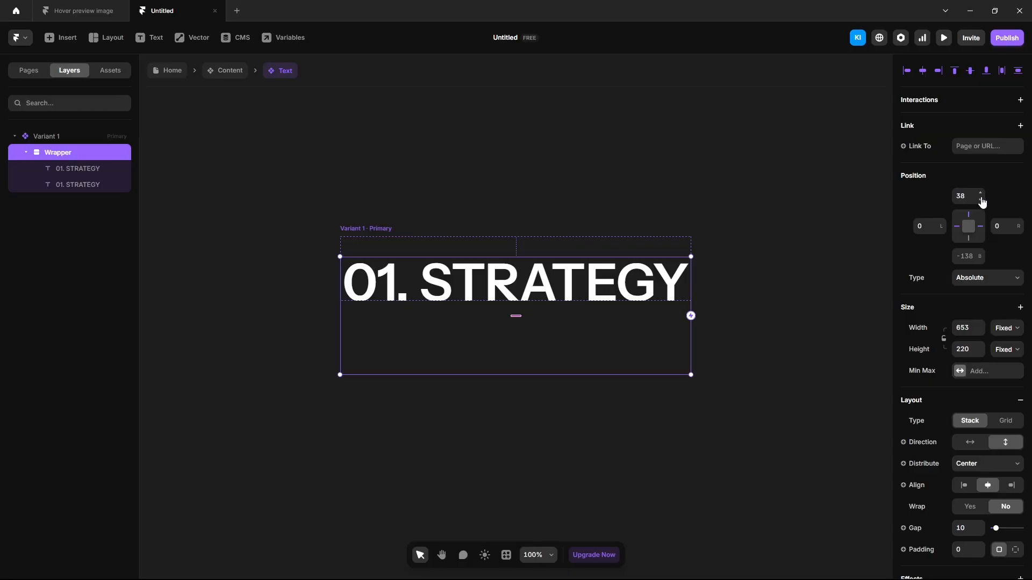
{"action": "left_click_drag", "start_coordinate": [982, 202], "coordinate": [982, 274]}
{"action": "left_click", "coordinate": [966, 201]}
{"action": "key", "text": "BackSpace"}
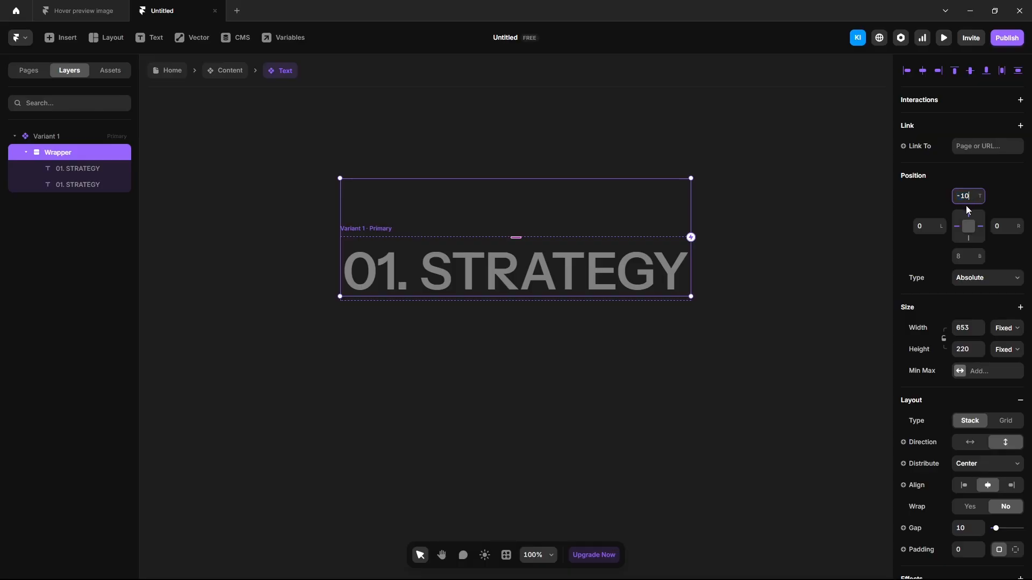
{"action": "left_click", "coordinate": [598, 382]}
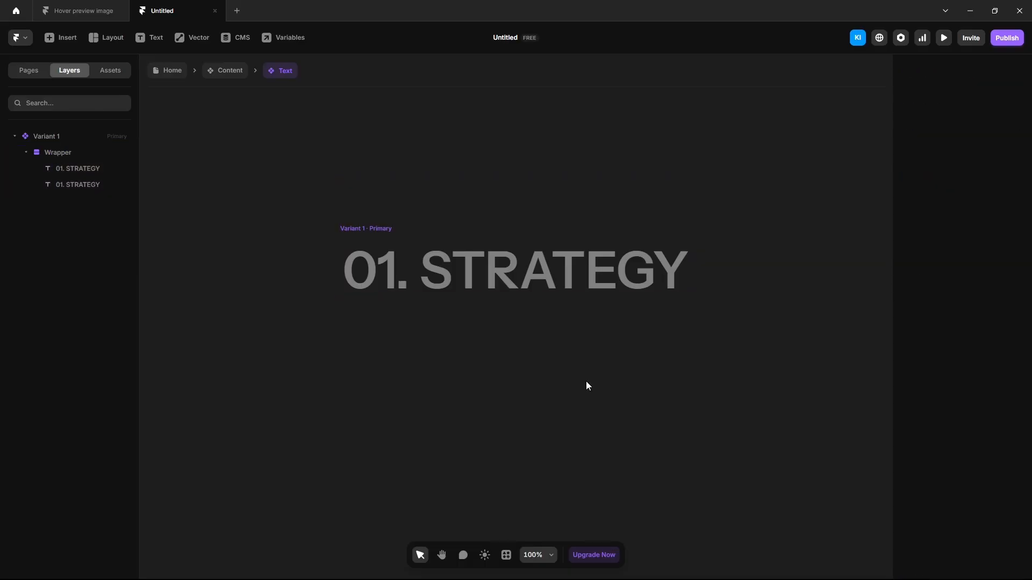
Add a second variant to the Text component based on Variant 1.
{"action": "left_click", "coordinate": [362, 231]}
{"action": "left_click", "coordinate": [786, 277]}
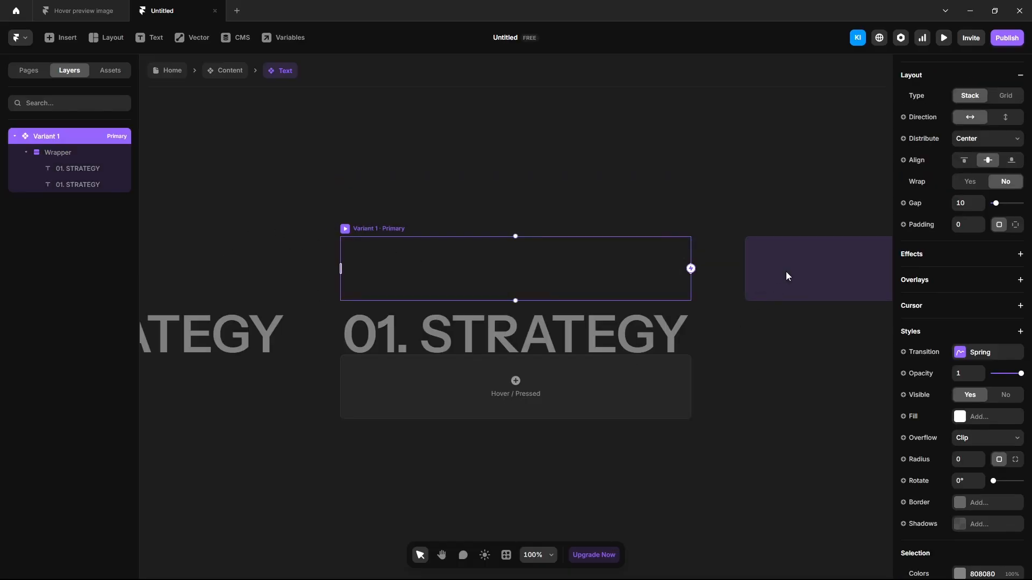
{"action": "scroll", "coordinate": [716, 246], "scroll_direction": "down", "scroll_amount": 2}
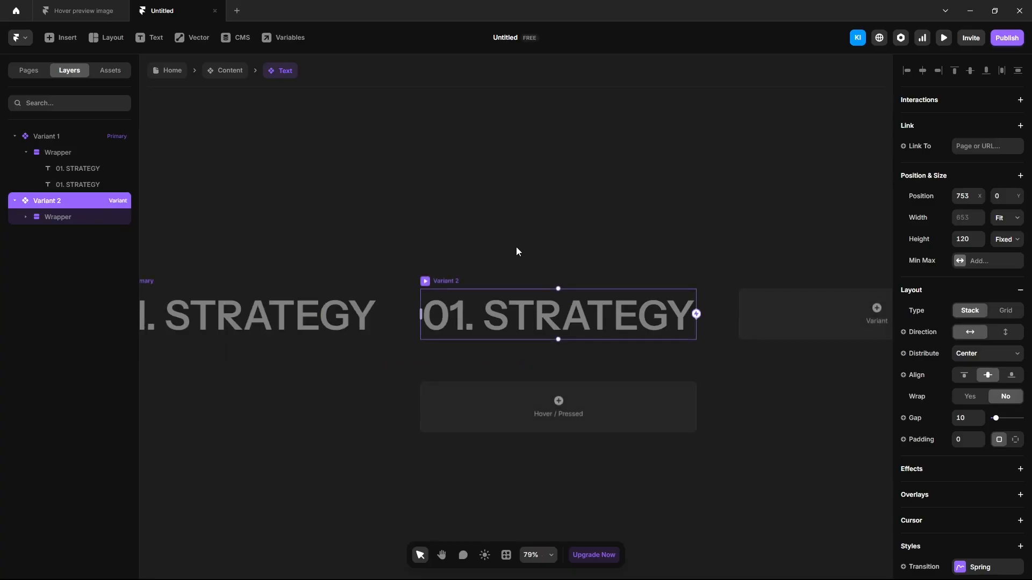
Set the top offset of Variant 2's Wrapper to 13 so the white title fills the clipped frame.
{"action": "left_click", "coordinate": [397, 247]}
{"action": "left_click_drag", "start_coordinate": [398, 248], "coordinate": [467, 166]}
{"action": "left_click", "coordinate": [47, 201]}
{"action": "left_click", "coordinate": [59, 217]}
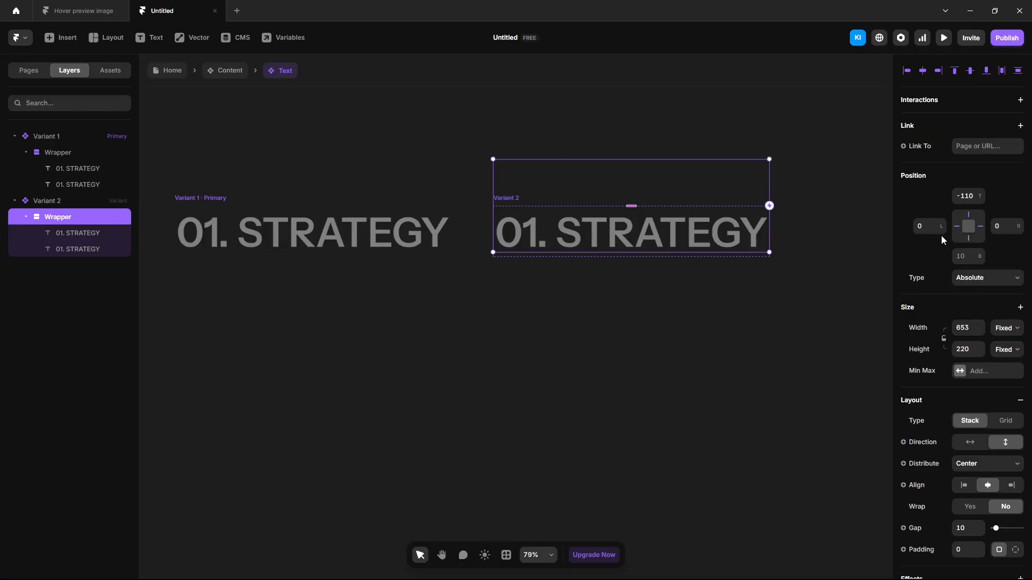
{"action": "mouse_move", "coordinate": [966, 195]}
{"action": "left_mouse_down"}
{"action": "mouse_move", "coordinate": [977, 131]}
{"action": "mouse_move", "coordinate": [981, 198]}
{"action": "left_mouse_up"}
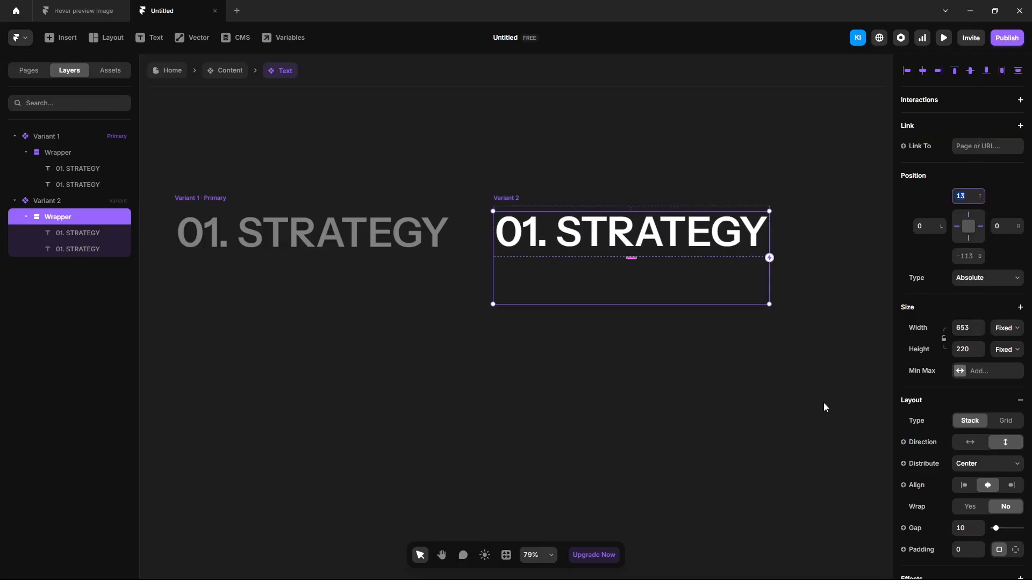
{"action": "left_click", "coordinate": [795, 404]}
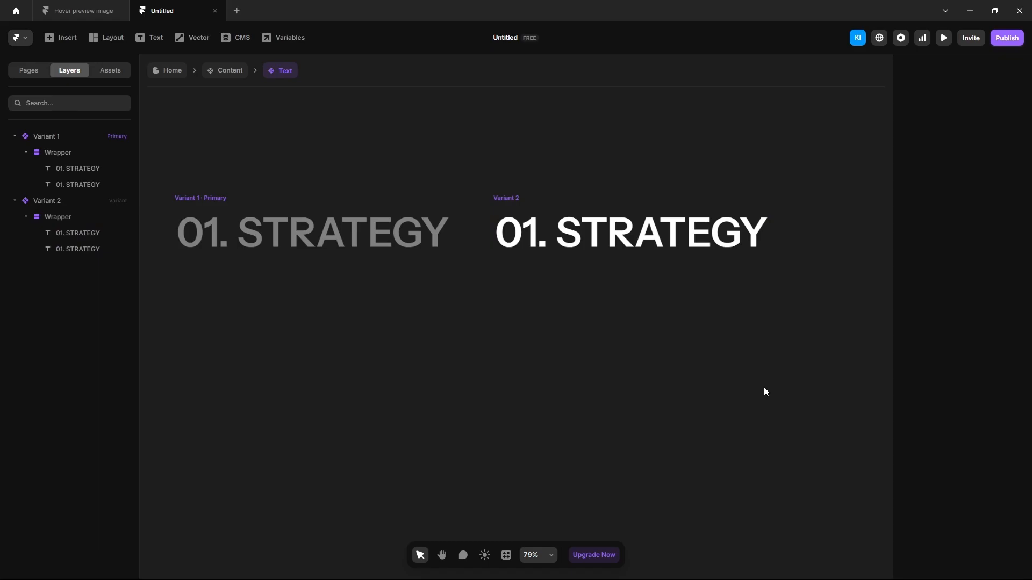
Connect Variant 1 to Variant 2 with an interaction triggered on Mouse Enter.
{"action": "scroll", "coordinate": [766, 392], "scroll_direction": "down", "scroll_amount": 2}
{"action": "left_click", "coordinate": [322, 235]}
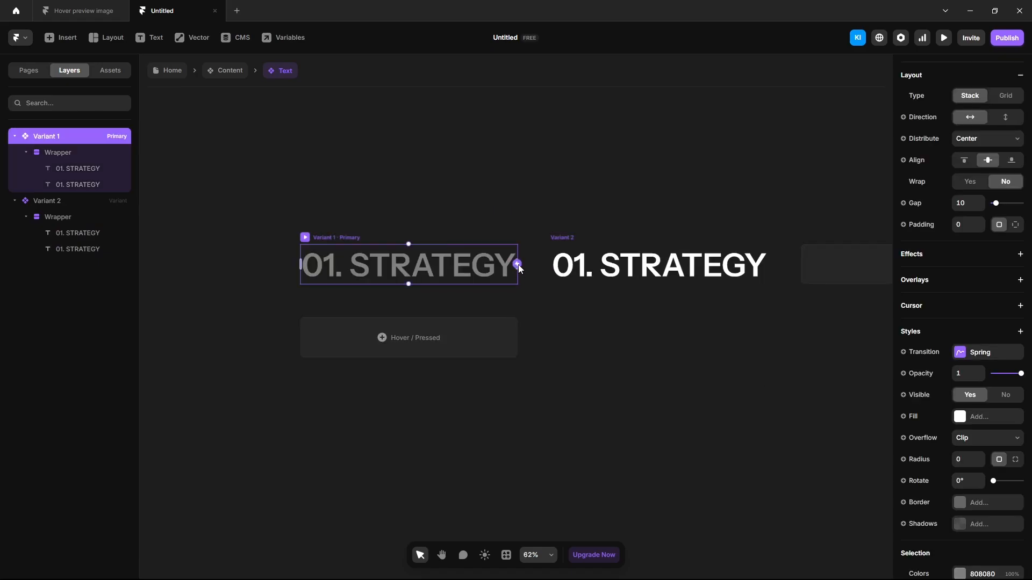
{"action": "left_click_drag", "start_coordinate": [519, 267], "coordinate": [594, 263]}
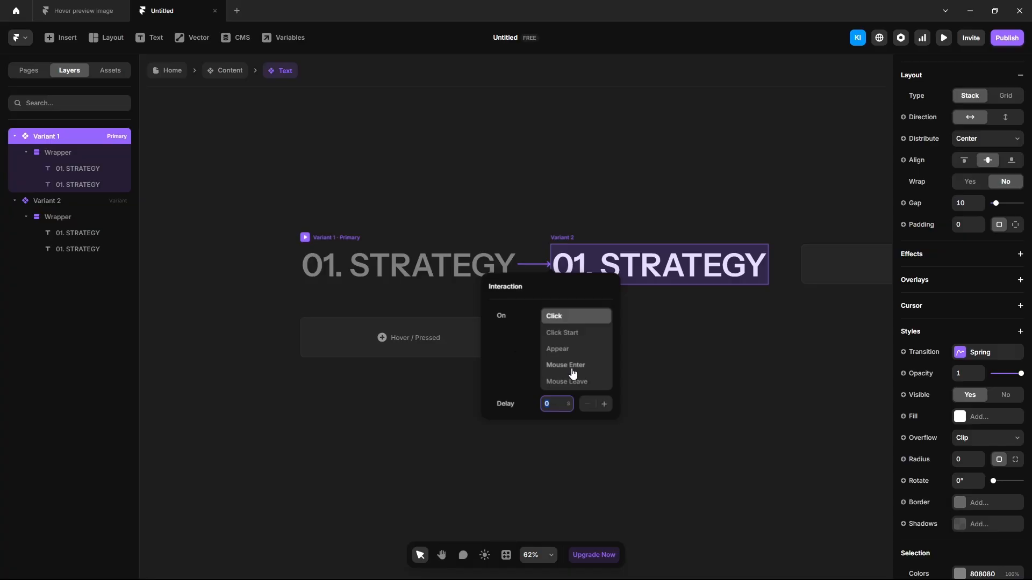
{"action": "left_click", "coordinate": [574, 370]}
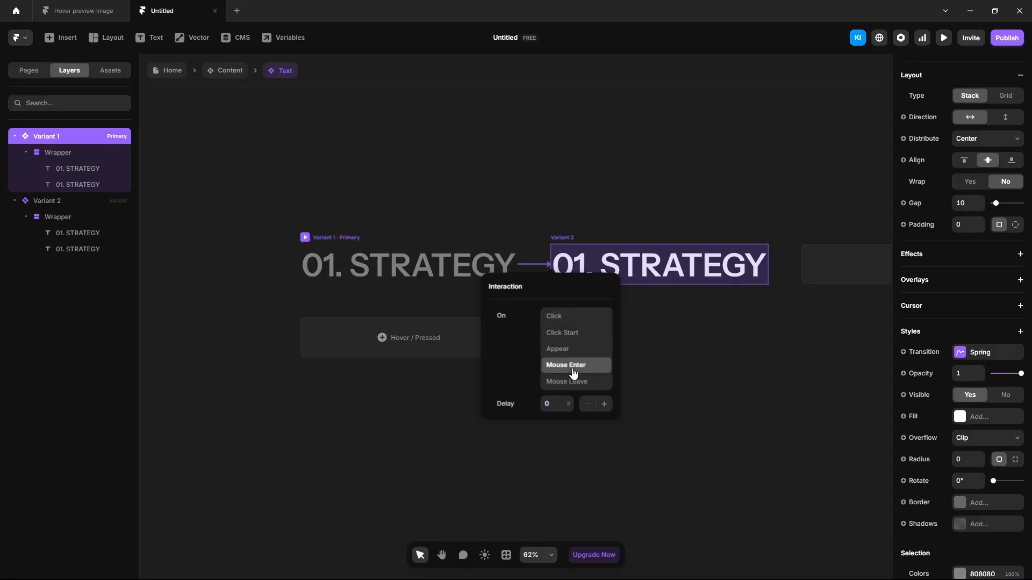
Connect Variant 2 back to Variant 1 with an interaction triggered on Mouse Leave.
{"action": "left_click", "coordinate": [564, 237]}
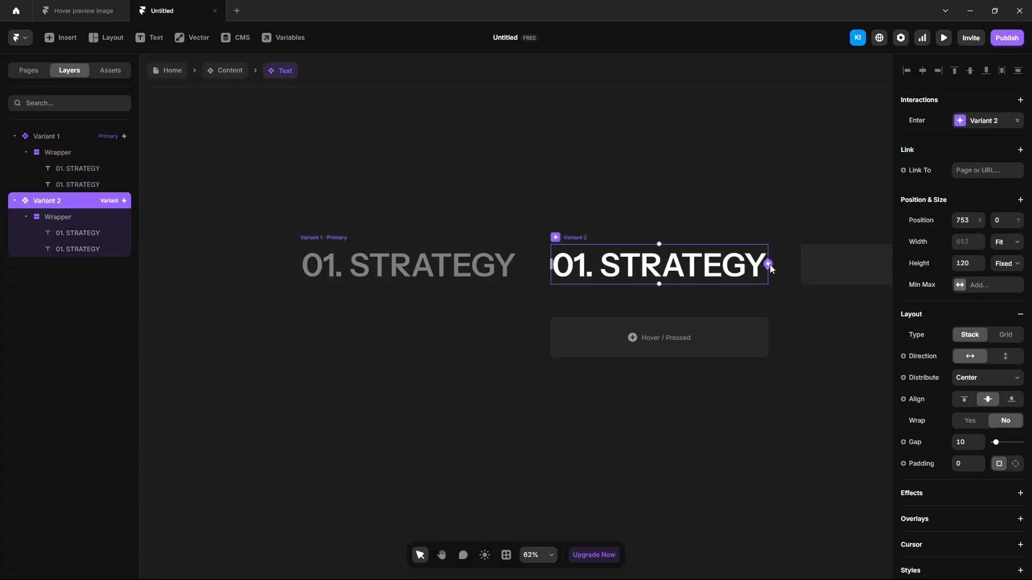
{"action": "left_click_drag", "start_coordinate": [769, 265], "coordinate": [472, 263]}
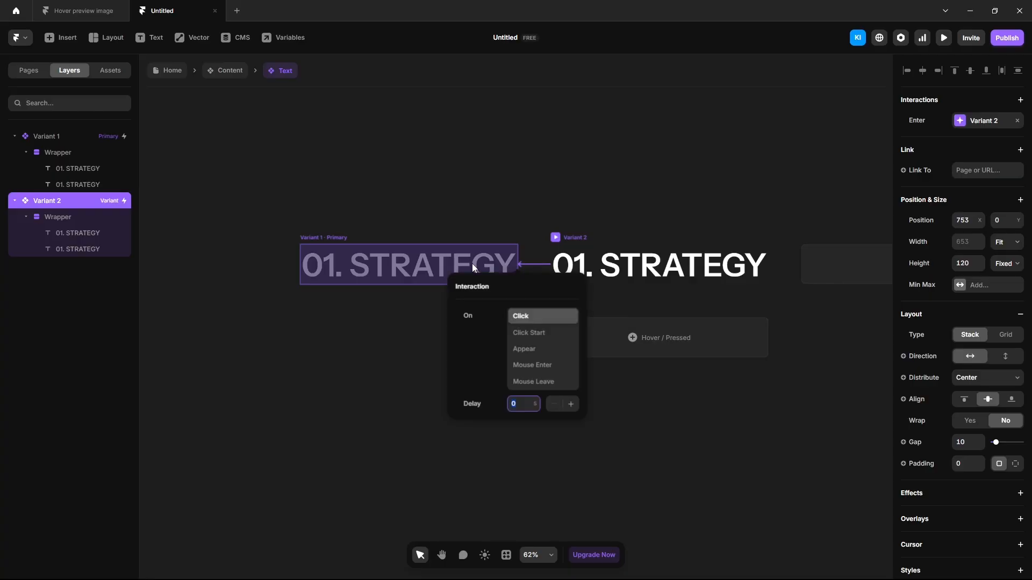
{"action": "left_click", "coordinate": [541, 383]}
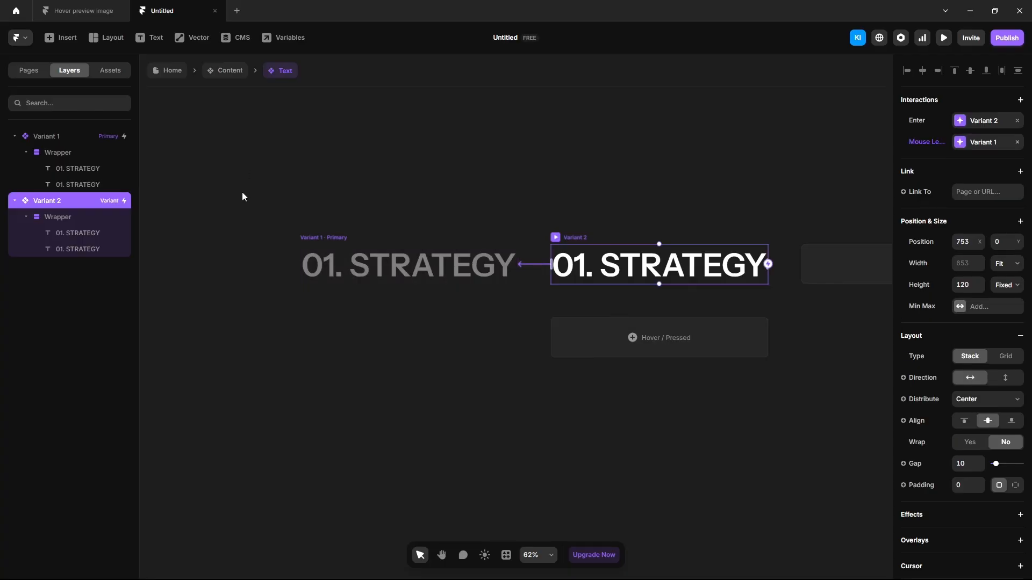
Preview the Text component's hover interaction and return to the canvas.
{"action": "left_click", "coordinate": [701, 117]}
{"action": "left_click", "coordinate": [944, 38]}
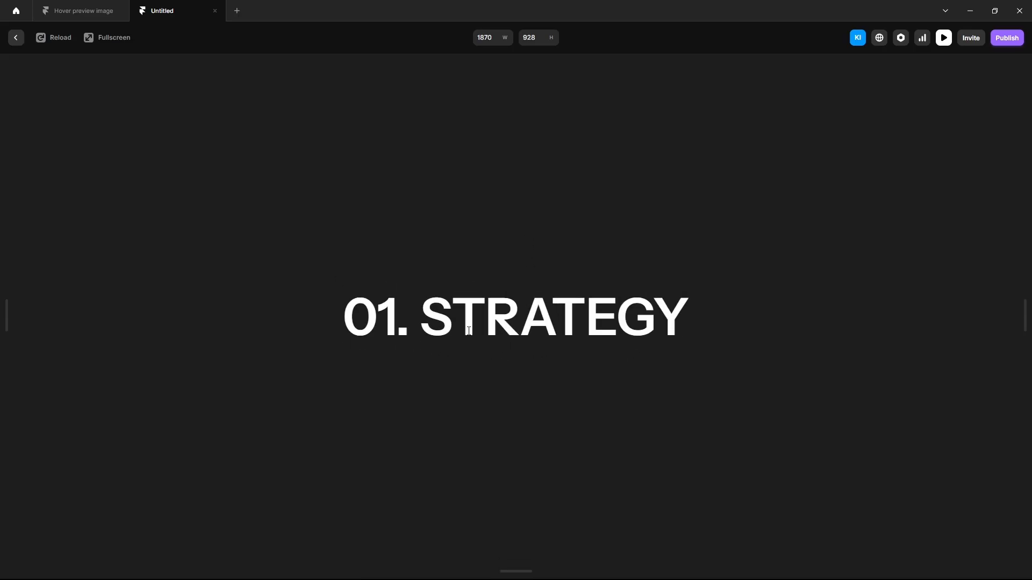
{"action": "left_click", "coordinate": [16, 37]}
Change Variant 1's transition from Spring to Ease In Out and preview the hover animation.
{"action": "left_click", "coordinate": [46, 138]}
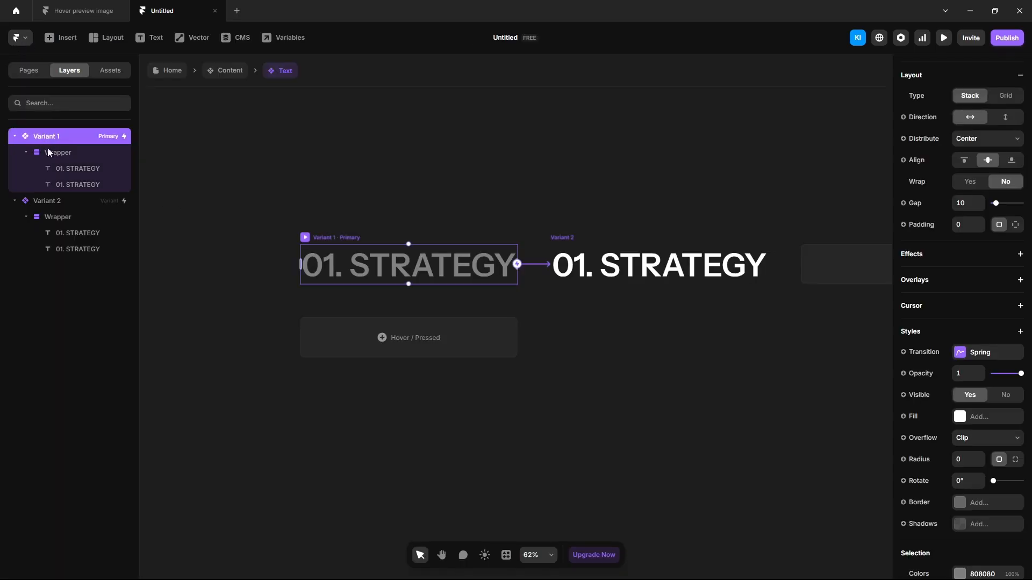
{"action": "left_click", "coordinate": [962, 352]}
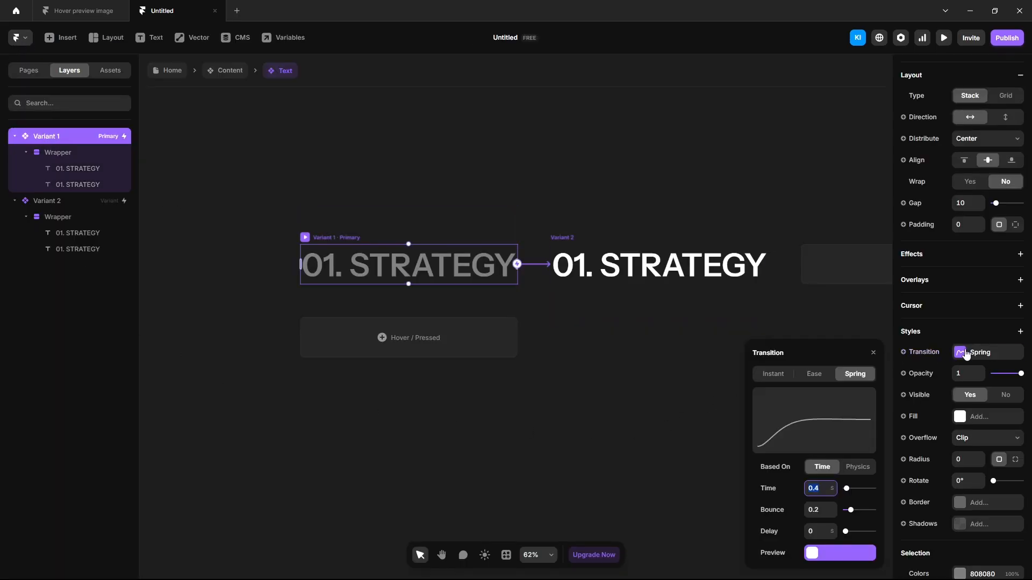
{"action": "left_click", "coordinate": [813, 375]}
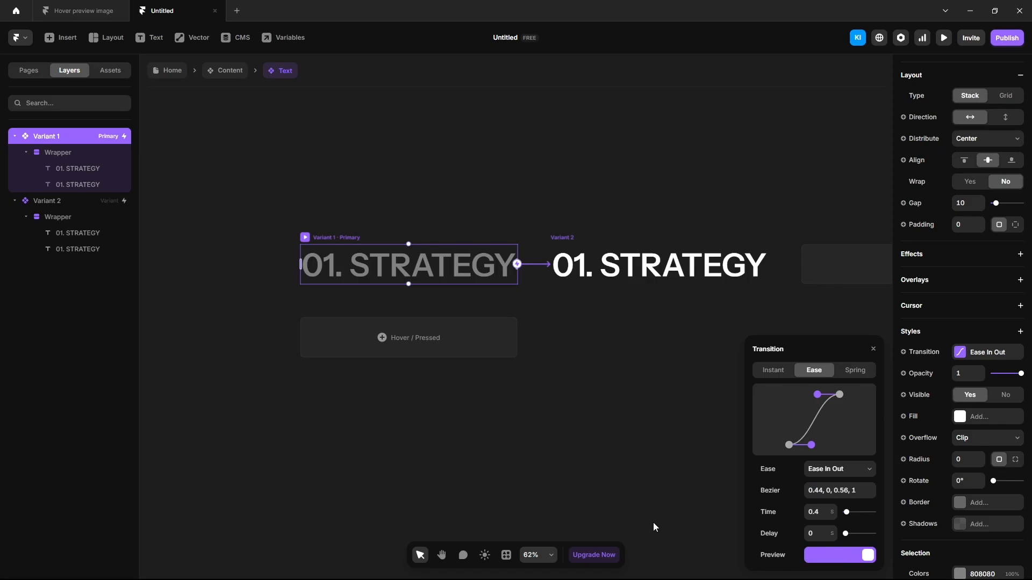
{"action": "left_click", "coordinate": [650, 512]}
{"action": "left_click", "coordinate": [942, 43]}
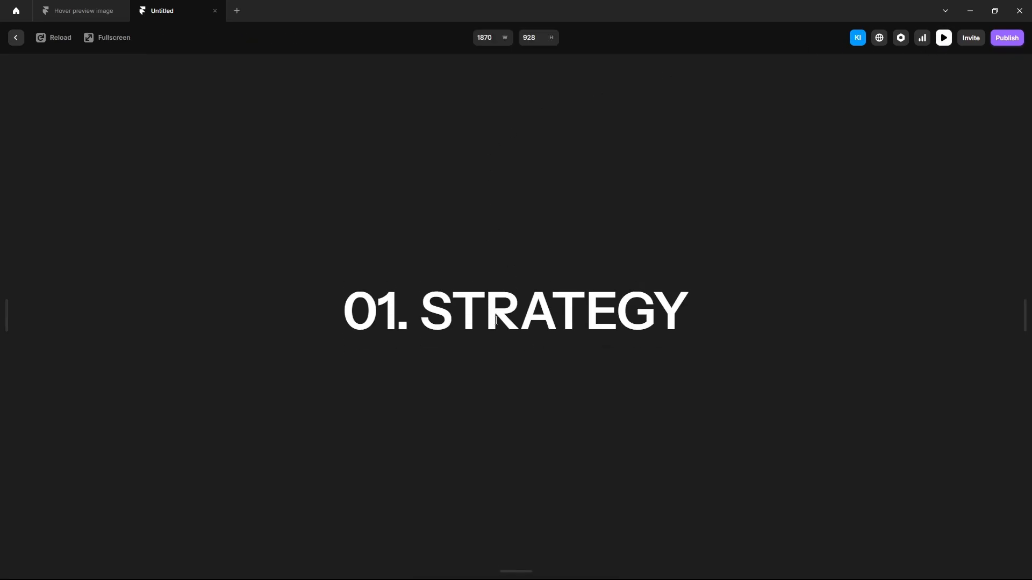
Return to the Content component and set the Text instance's width and height to Fit Content.
{"action": "left_click", "coordinate": [17, 38]}
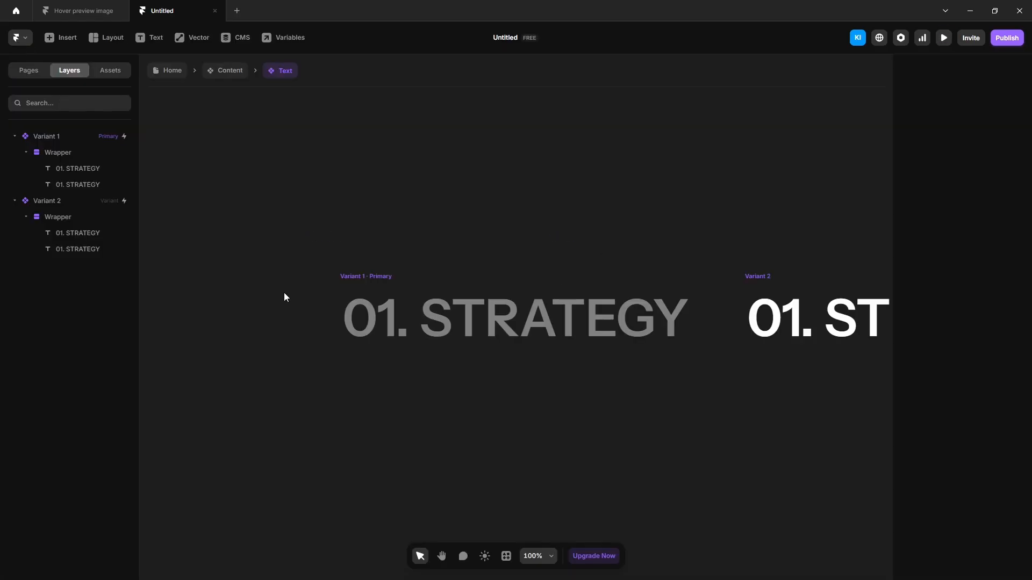
{"action": "left_click", "coordinate": [229, 71]}
{"action": "left_click", "coordinate": [1007, 196]}
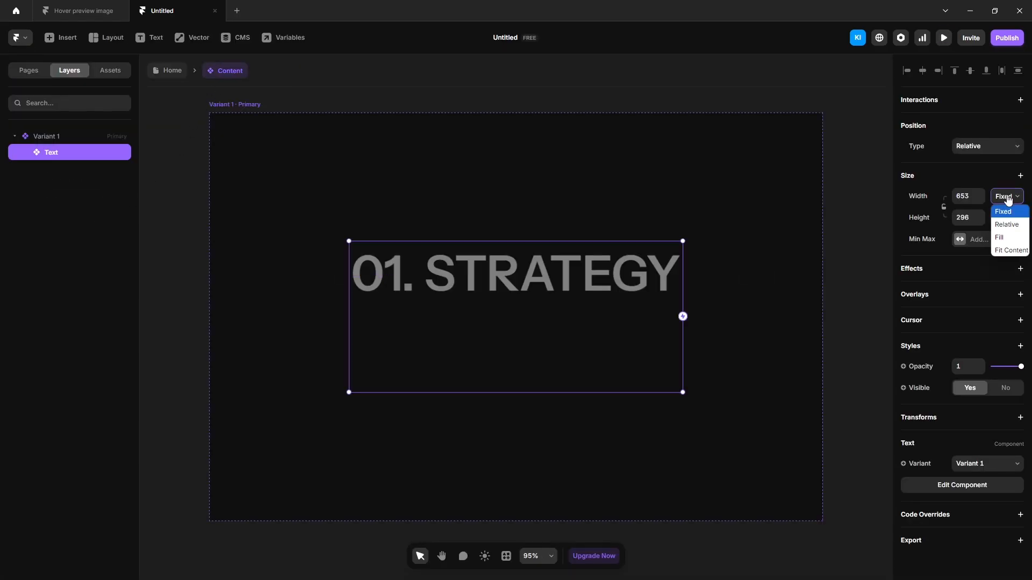
{"action": "left_click", "coordinate": [1007, 252]}
{"action": "left_click", "coordinate": [1005, 218]}
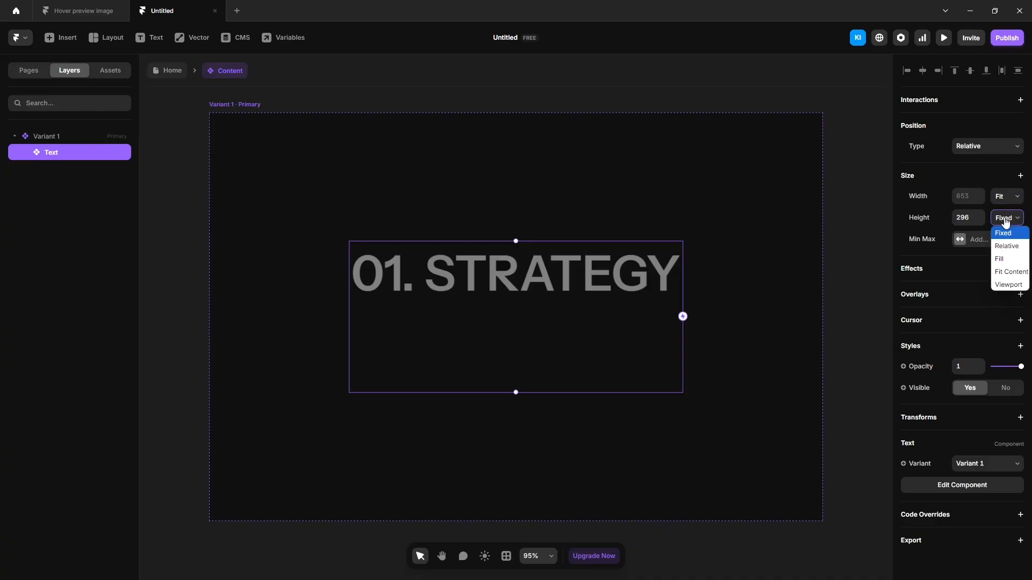
{"action": "left_click", "coordinate": [1003, 273]}
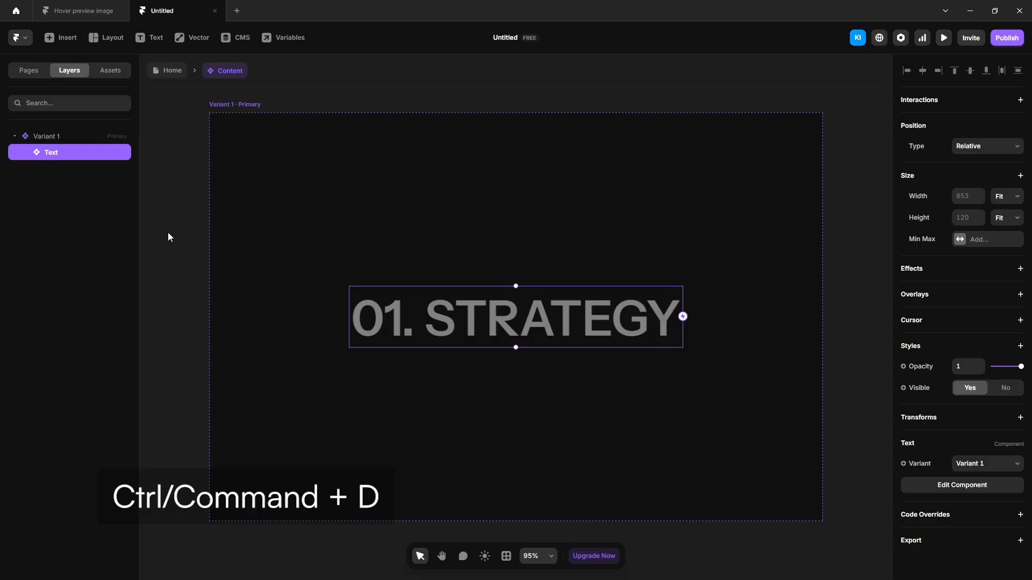
Duplicate the Text instance three times inside the Content component.
{"action": "key", "text": "ctrl+d"}
{"action": "key", "text": "ctrl+d"}
{"action": "key", "text": "ctrl+d"}
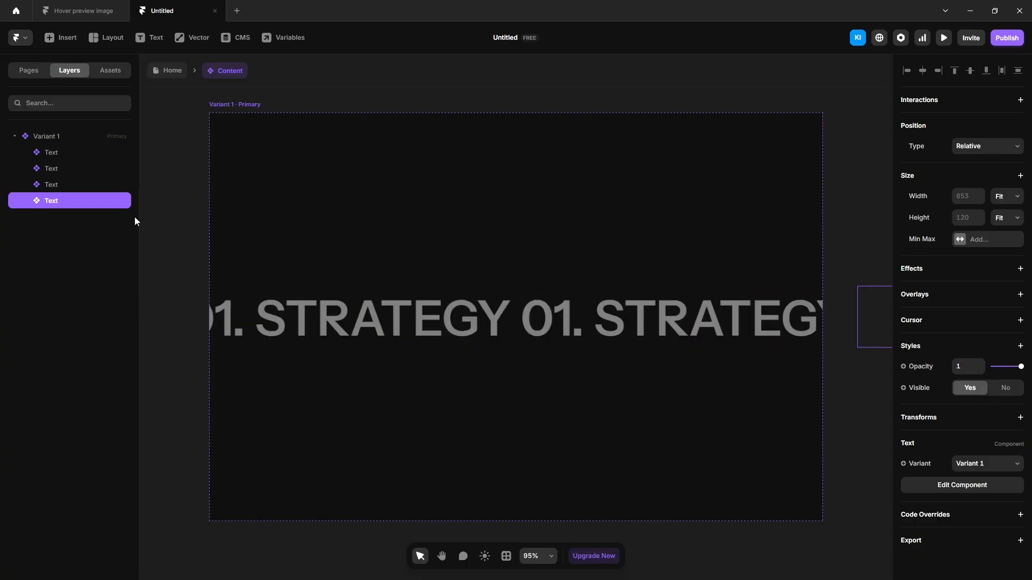
Wrap the four Text instances in a stack and name it Container.
{"action": "left_click", "coordinate": [71, 158], "text": "shift"}
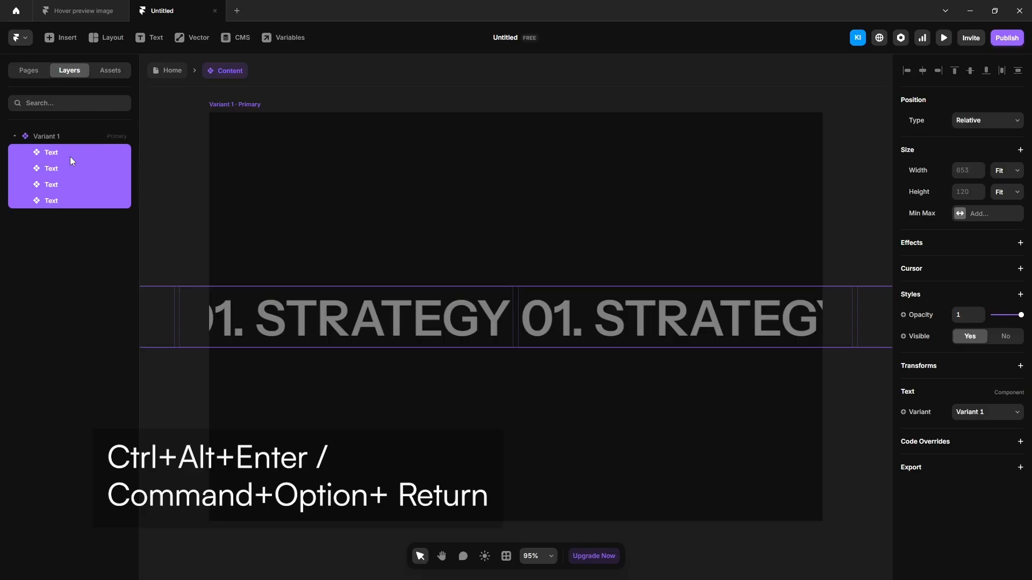
{"action": "key", "text": "ctrl+alt+Return"}
{"action": "double_click", "coordinate": [67, 154]}
{"action": "type", "text": "C"}
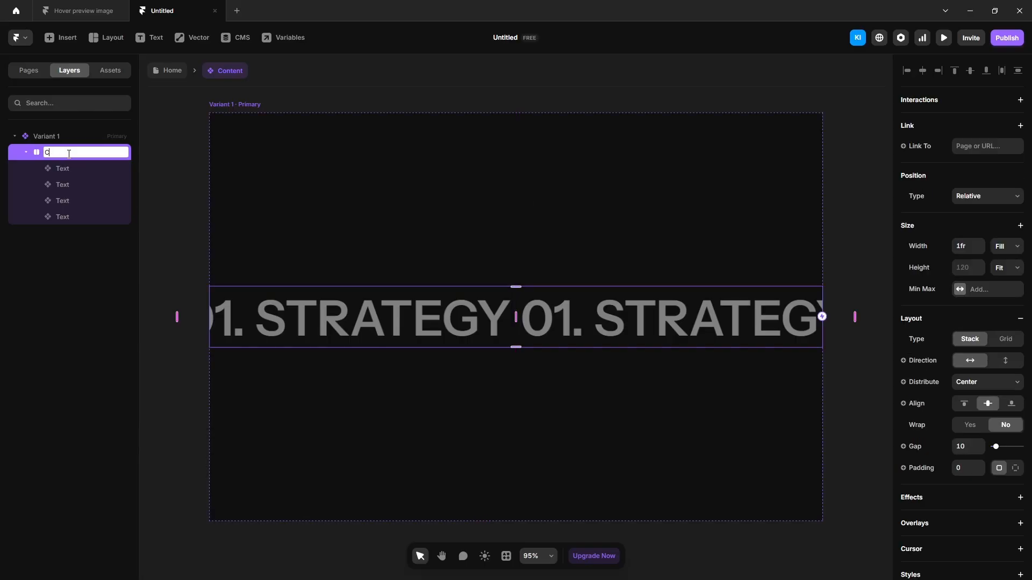
{"action": "type", "text": "ontainer"}
{"action": "key", "text": "Return"}
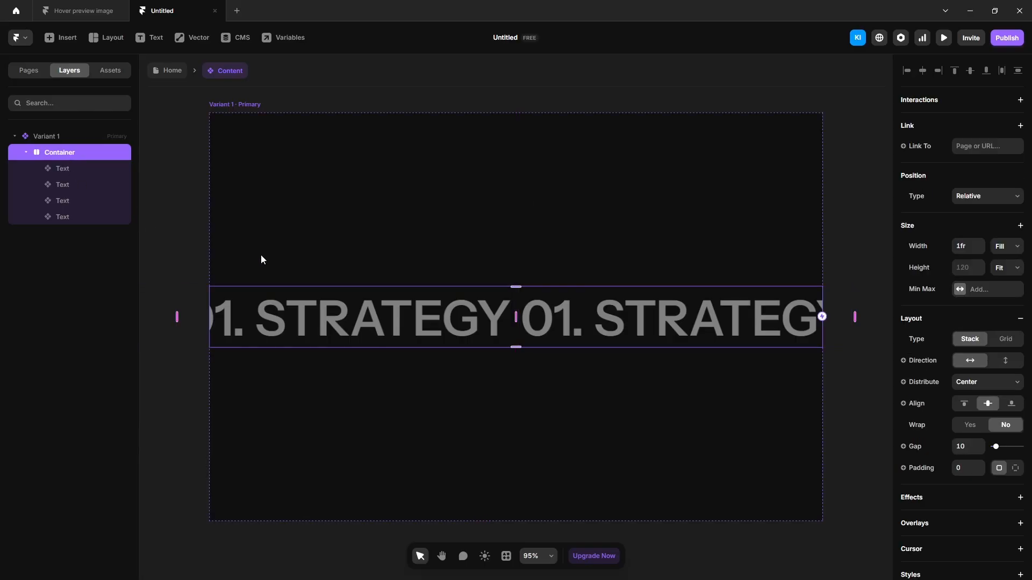
Make the Container stack vertical, align its items to the left, and set the gap to 50.
{"action": "left_click", "coordinate": [1004, 361]}
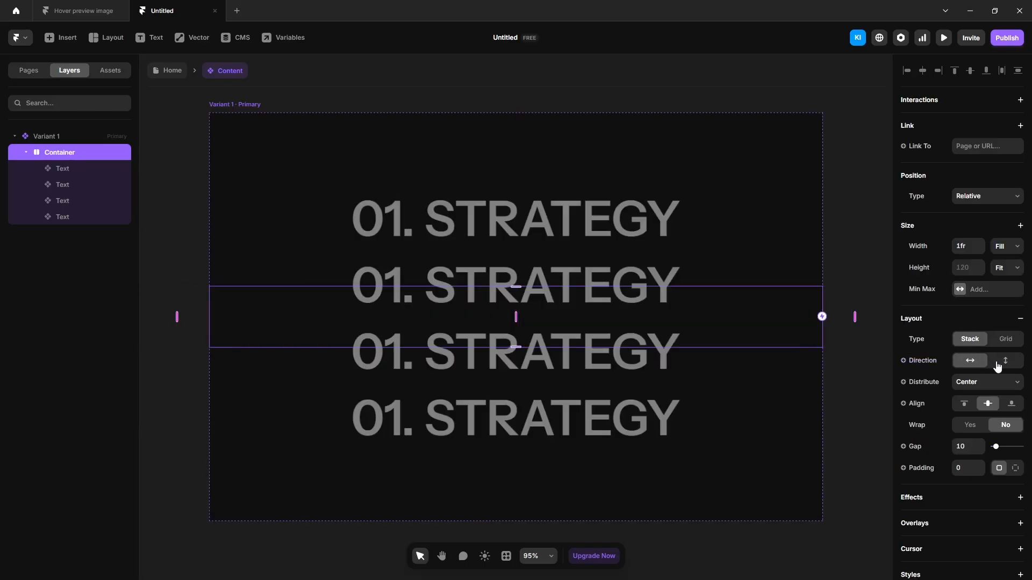
{"action": "left_click", "coordinate": [964, 404]}
{"action": "left_click", "coordinate": [967, 446]}
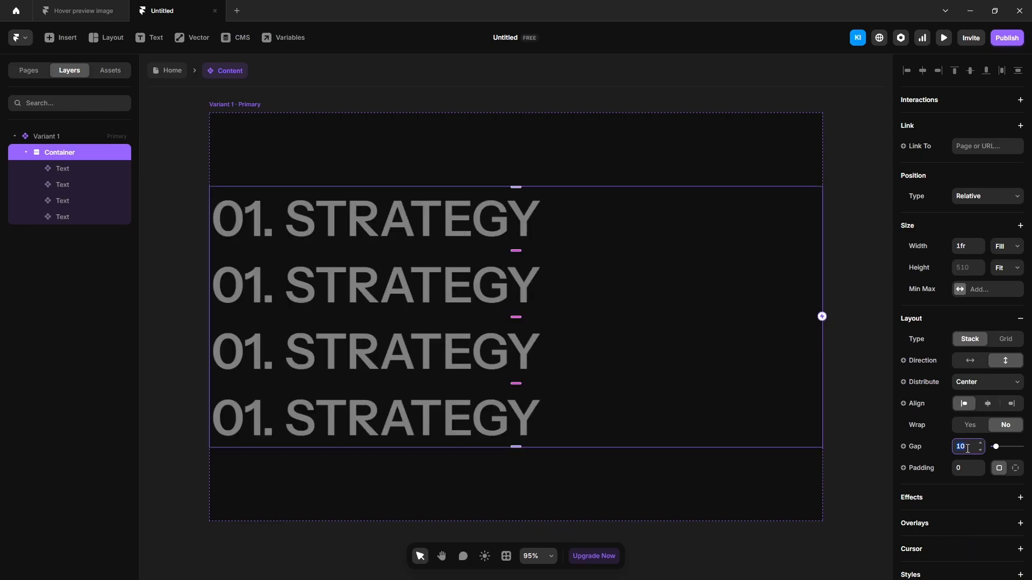
{"action": "type", "text": "5"}
{"action": "key", "text": "Return"}
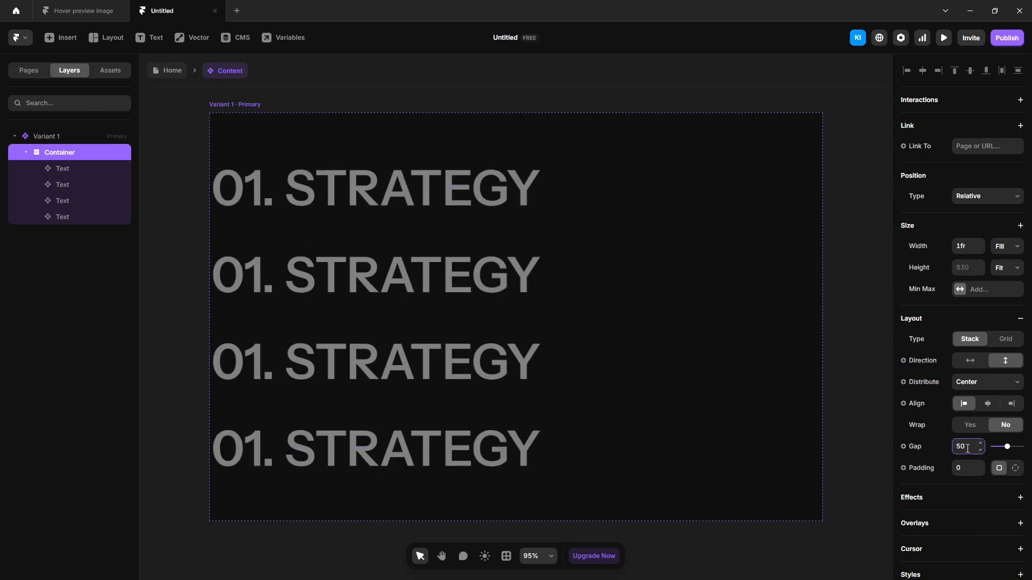
Try changing the gray title inside the Text component's Variant 1 to 02. ANALYTICS.
{"action": "left_click", "coordinate": [392, 207]}
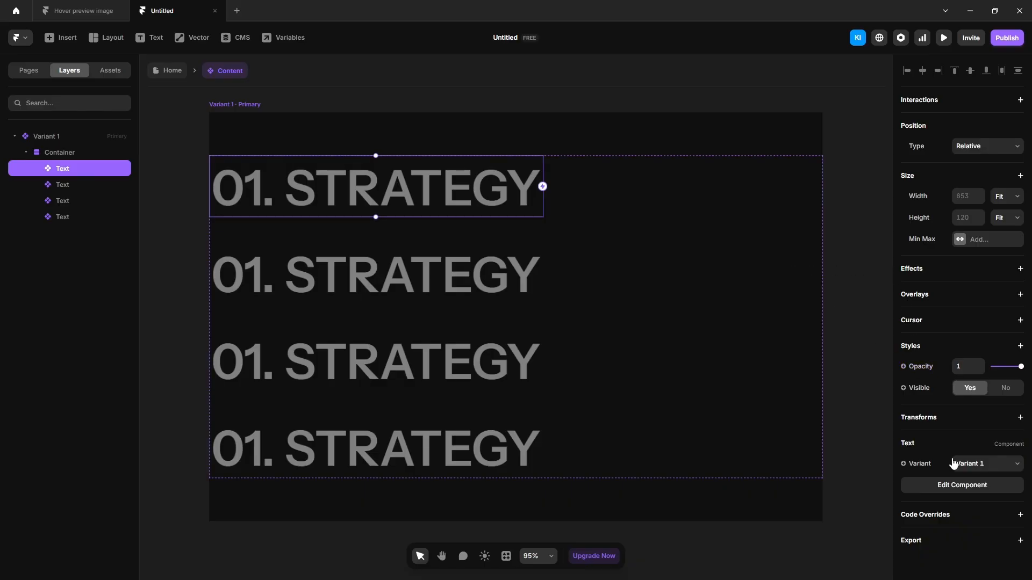
{"action": "left_click", "coordinate": [365, 282]}
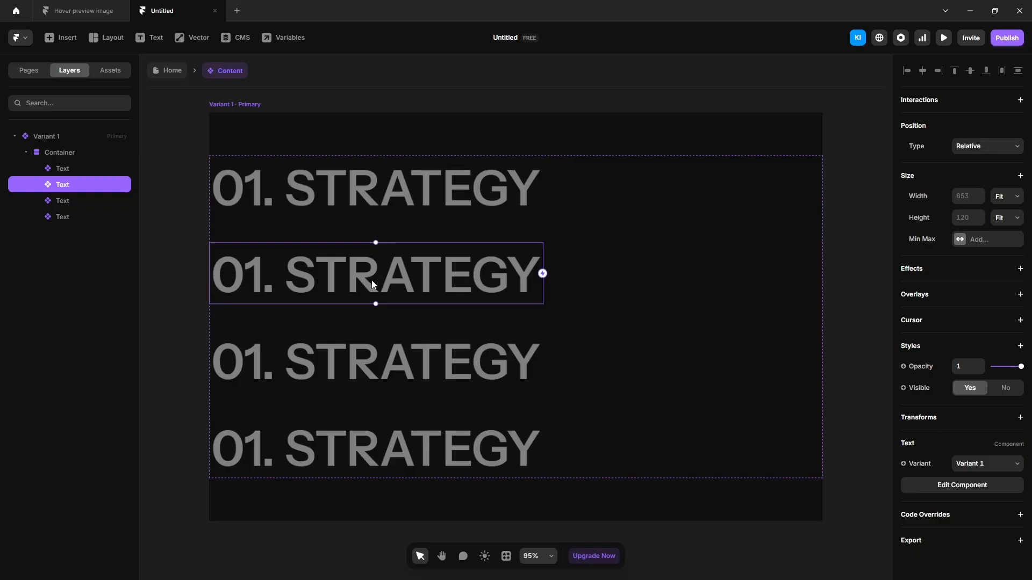
{"action": "double_click", "coordinate": [372, 280]}
{"action": "left_click", "coordinate": [969, 342]}
{"action": "type", "text": "0"}
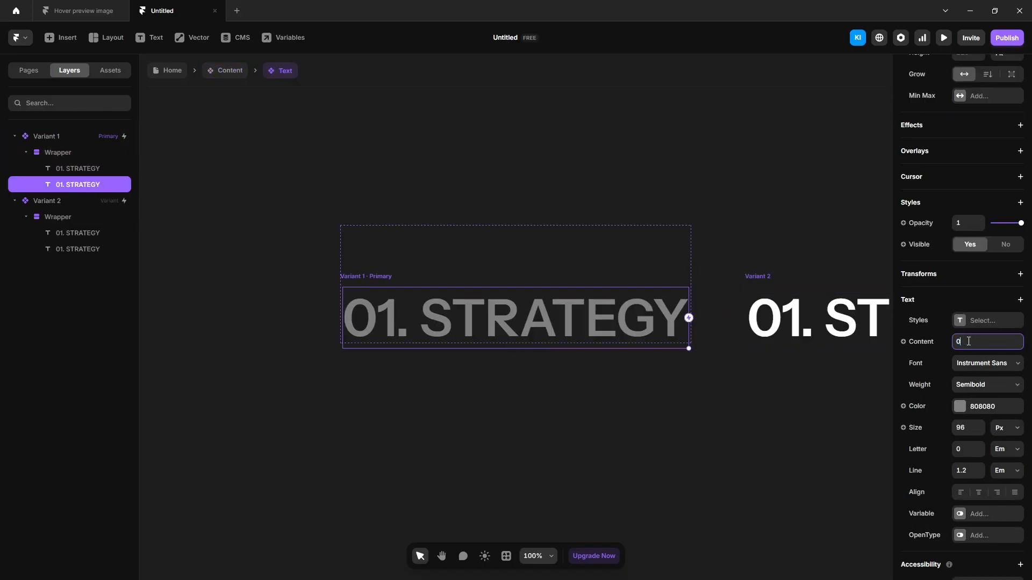
{"action": "type", "text": "2. ANALYTICS"}
Try reusing 02. ANALYTICS as the white title of Variant 1 and check the instances in the Content component.
{"action": "key", "text": "ctrl+a"}
{"action": "key", "text": "ctrl+c"}
{"action": "left_click", "coordinate": [73, 172]}
{"action": "left_click", "coordinate": [973, 341]}
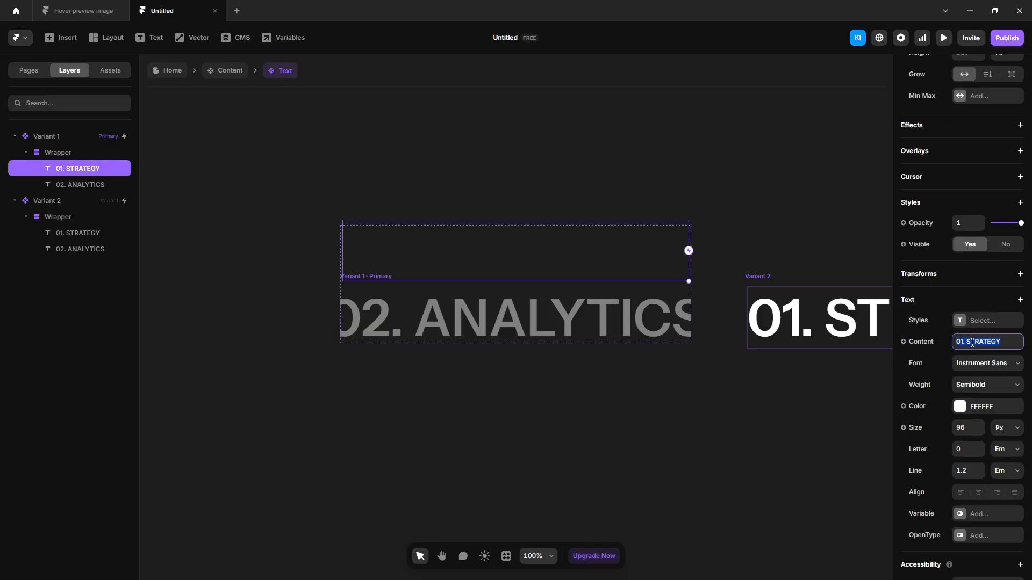
{"action": "key", "text": "ctrl+v"}
{"action": "left_click", "coordinate": [782, 428]}
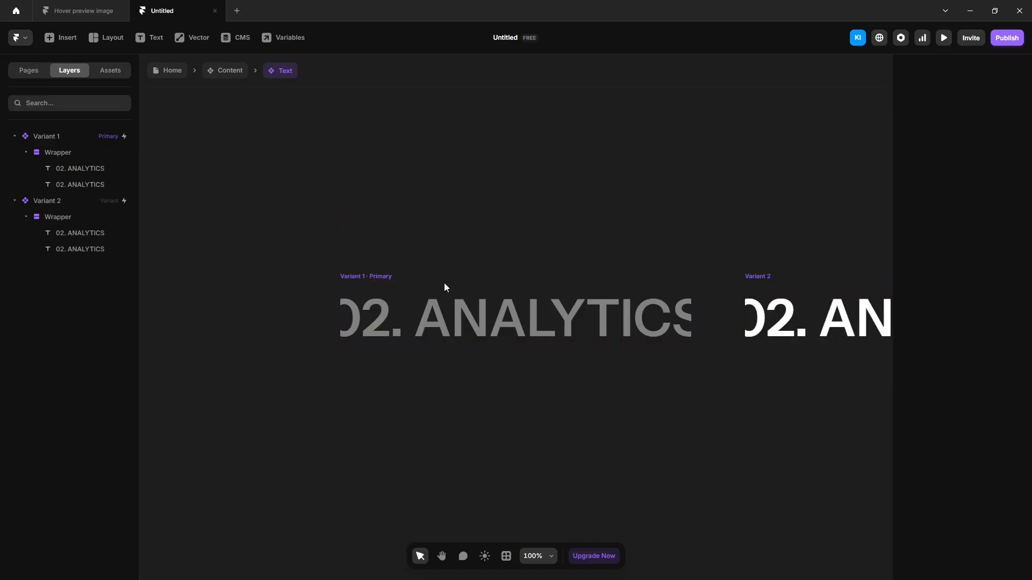
{"action": "left_click", "coordinate": [228, 75]}
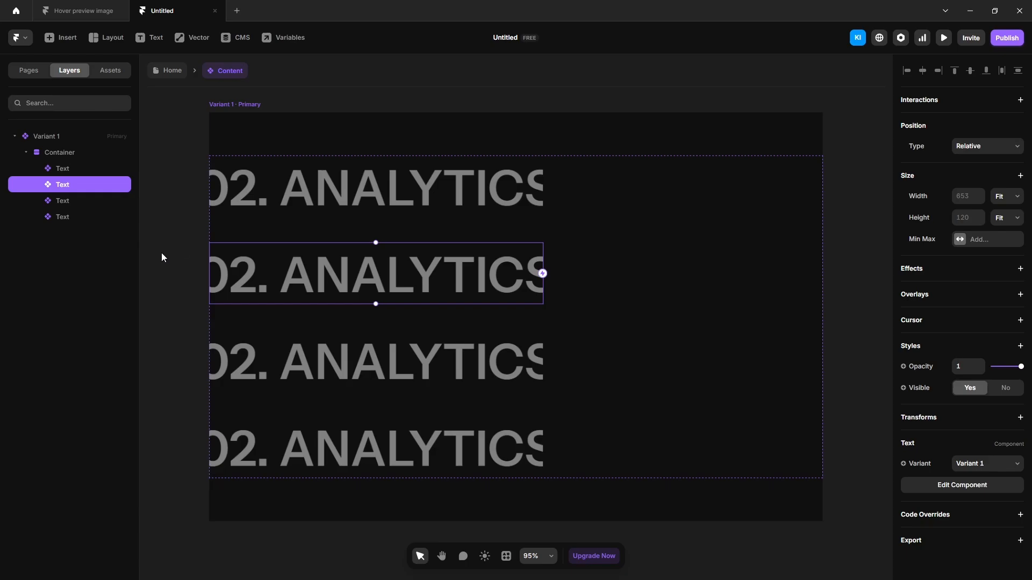
{"action": "left_click", "coordinate": [164, 257]}
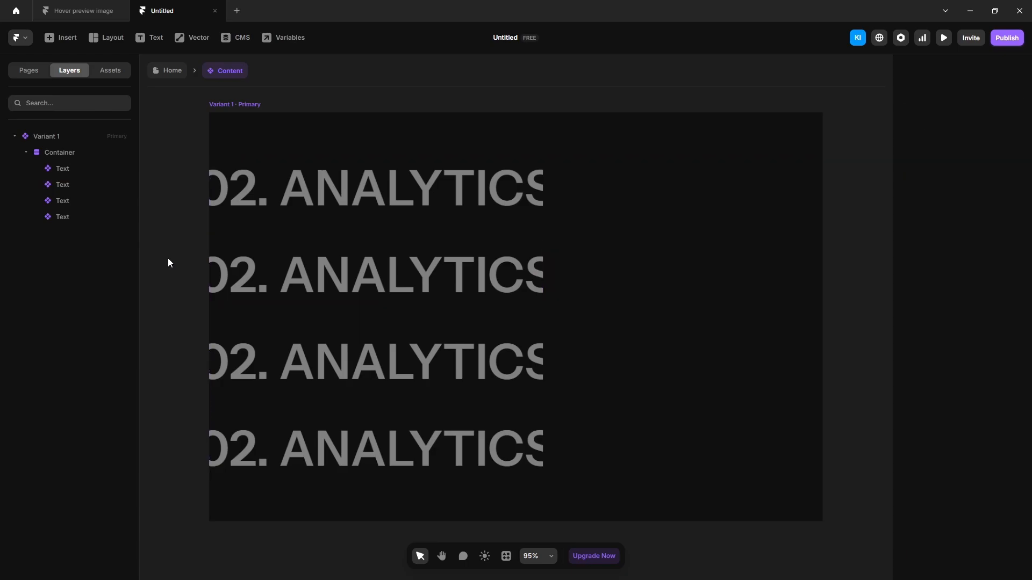
Undo the title text changes made inside the Text component.
{"action": "key", "text": "ctrl+z"}
{"action": "key", "text": "ctrl+z"}
{"action": "key", "text": "ctrl+z"}
{"action": "key", "text": "ctrl+z"}
{"action": "left_click", "coordinate": [247, 320]}
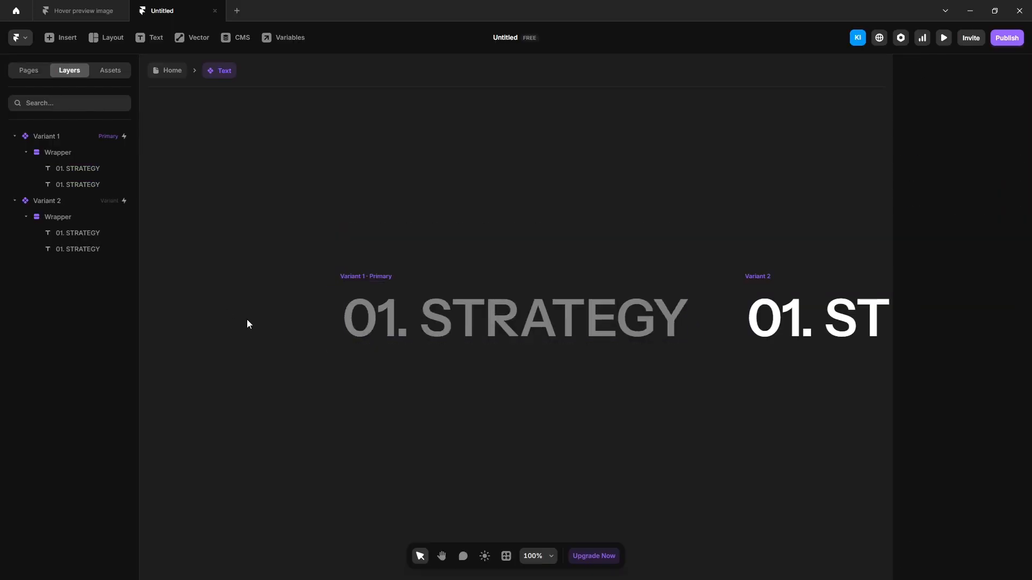
Create a plain text variable named Title 1 for the content of Variant 1's white title.
{"action": "left_click", "coordinate": [70, 168]}
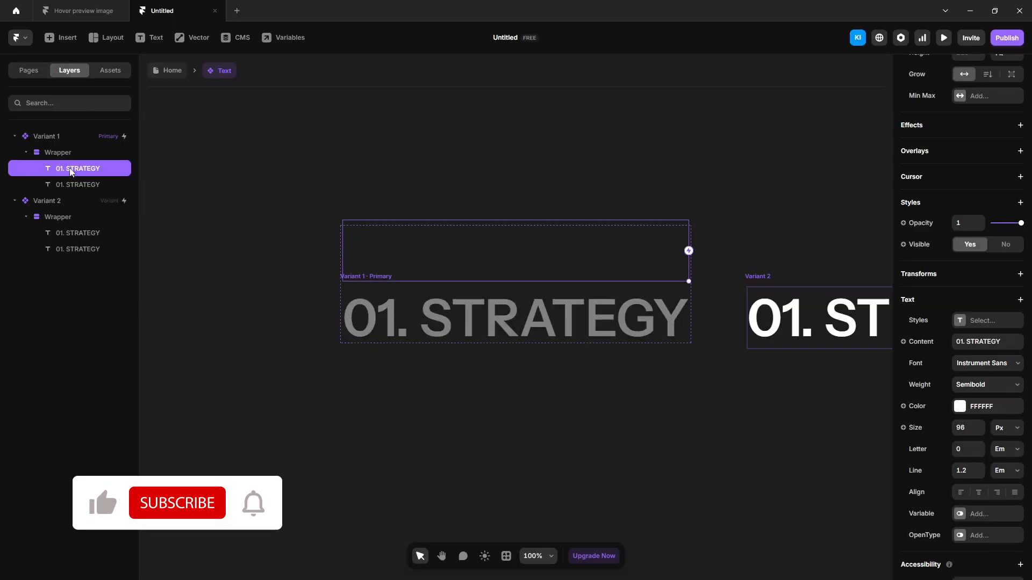
{"action": "left_click", "coordinate": [904, 343]}
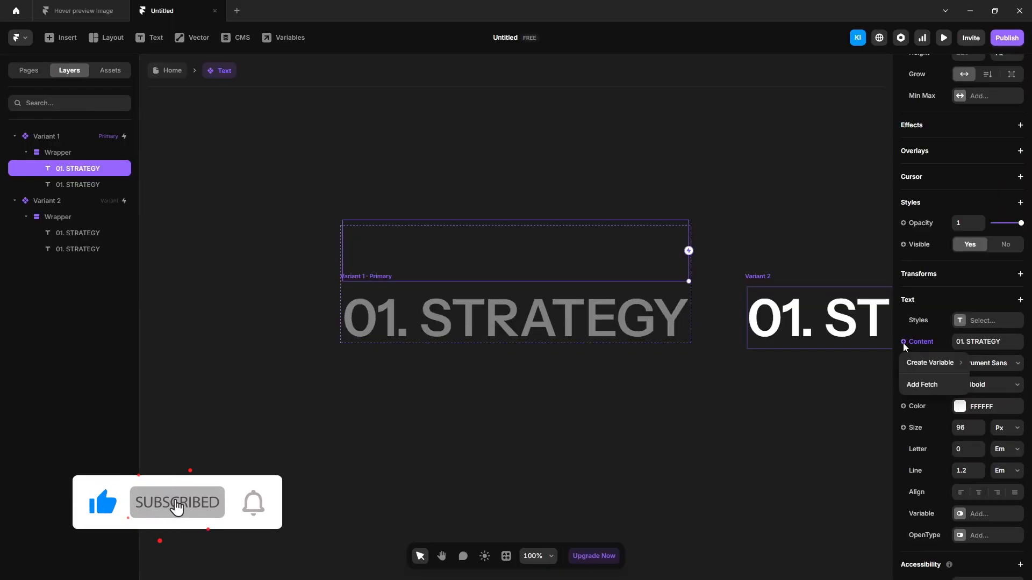
{"action": "mouse_move", "coordinate": [933, 363]}
{"action": "left_click", "coordinate": [858, 362]}
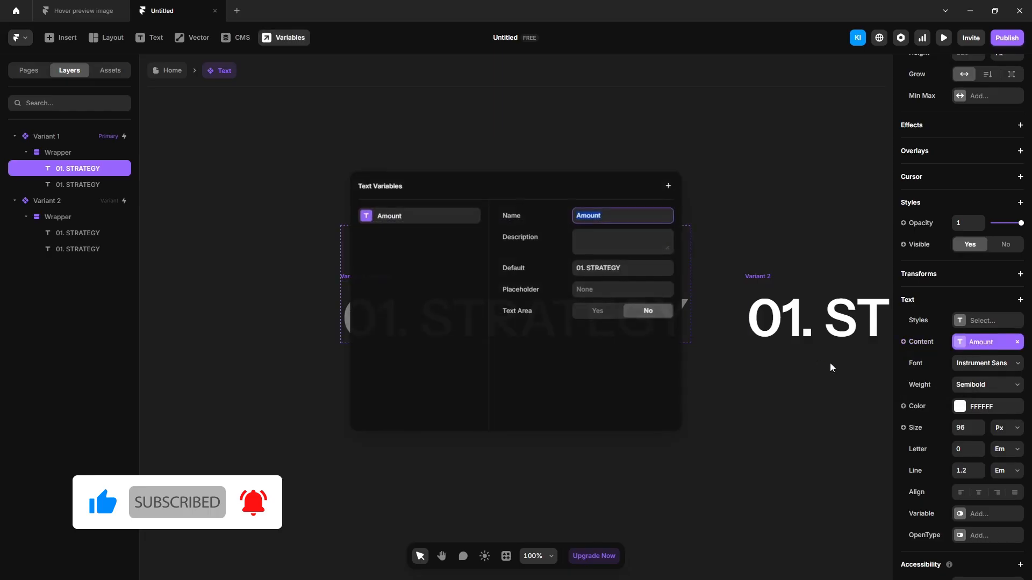
{"action": "type", "text": "Title 1"}
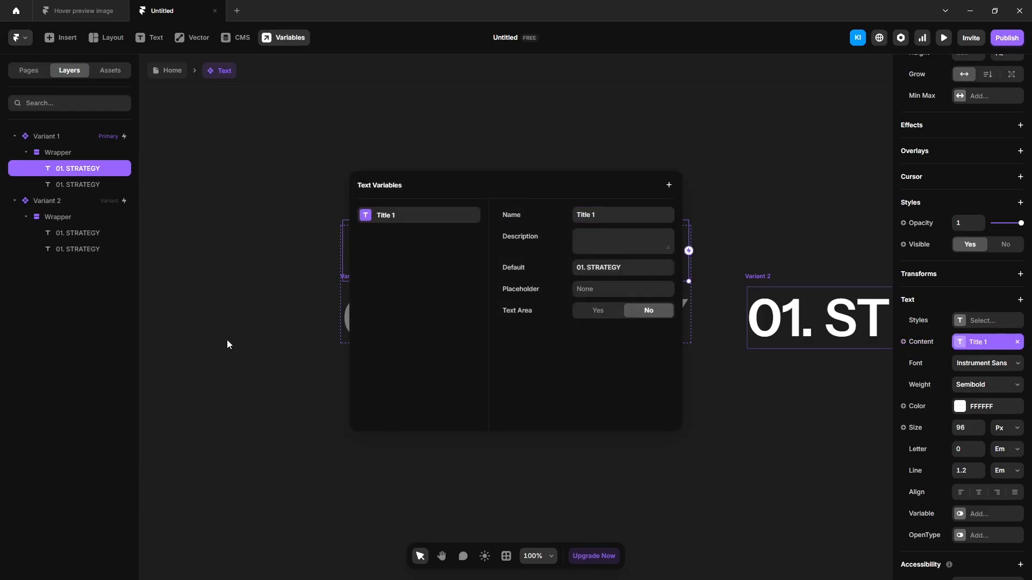
{"action": "key", "text": "Escape"}
Create a plain text variable named Title 2 for the content of Variant 1's gray title.
{"action": "left_click", "coordinate": [80, 185]}
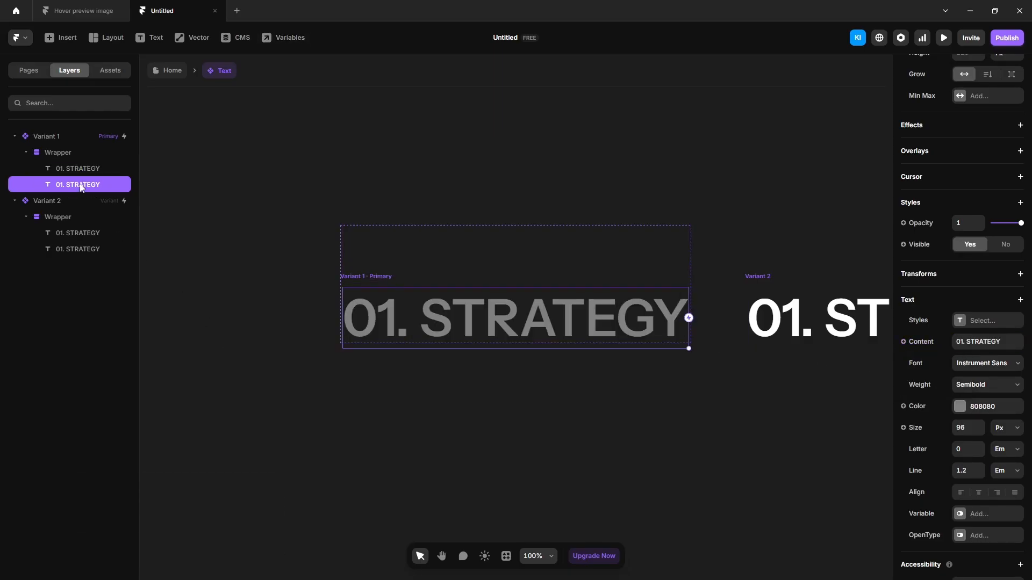
{"action": "left_click", "coordinate": [905, 342]}
{"action": "mouse_move", "coordinate": [908, 362]}
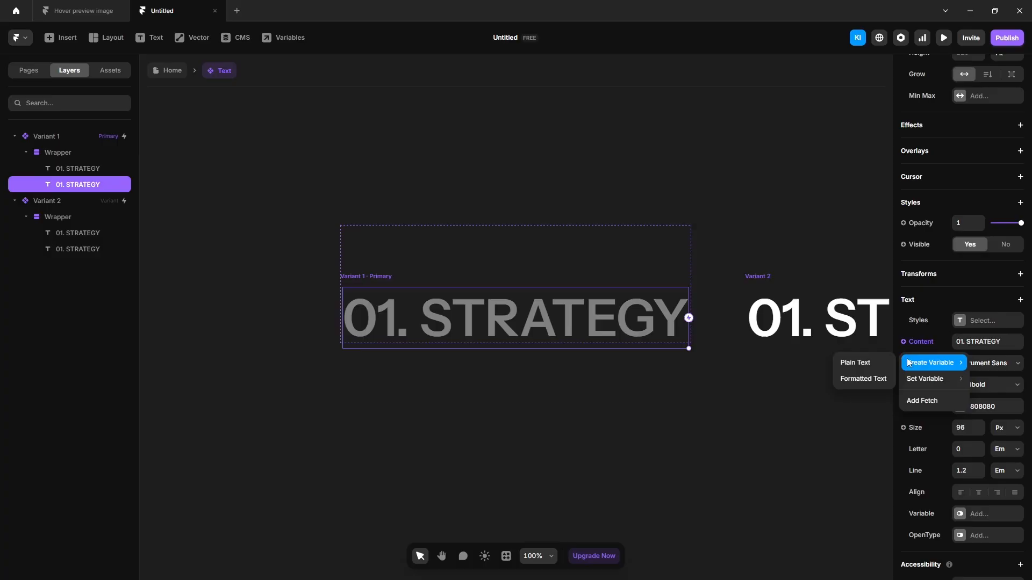
{"action": "left_click", "coordinate": [875, 363]}
{"action": "type", "text": "Title 2"}
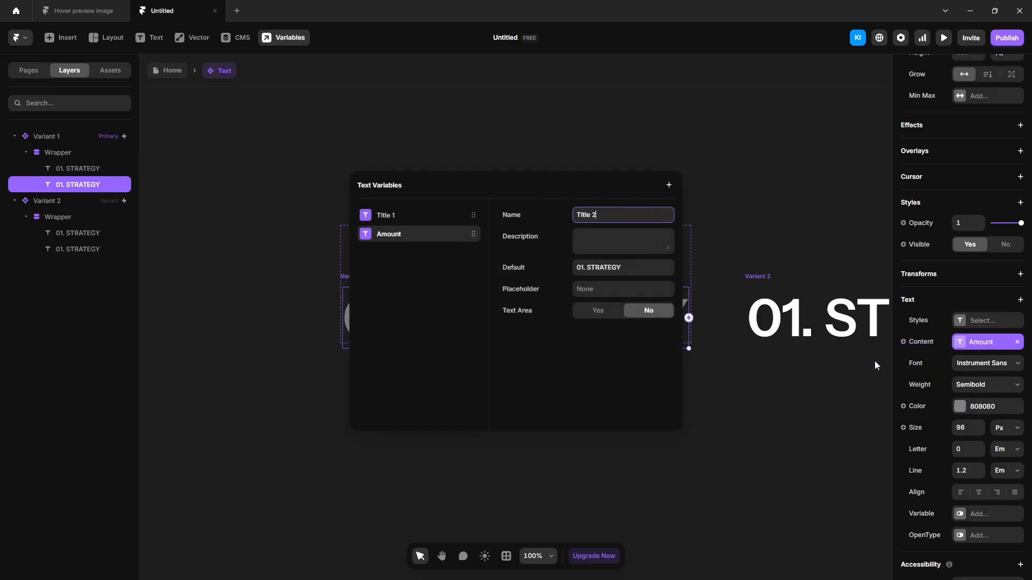
{"action": "key", "text": "Escape"}
In the Content component, set Title 1 and Title 2 of the second Text instance to 02. ANALYTICS.
{"action": "left_click", "coordinate": [173, 78]}
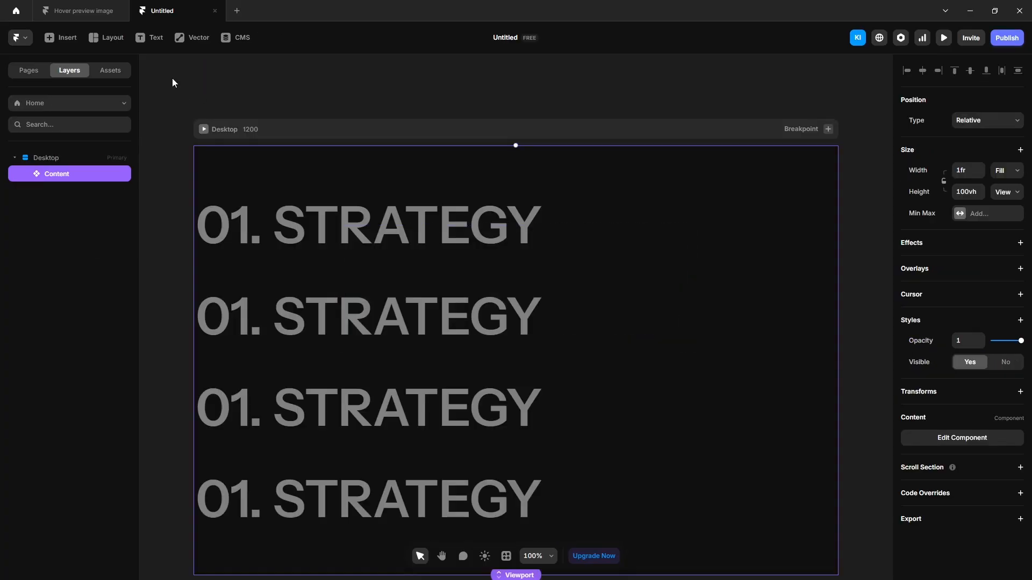
{"action": "double_click", "coordinate": [339, 224]}
{"action": "left_click", "coordinate": [64, 183]}
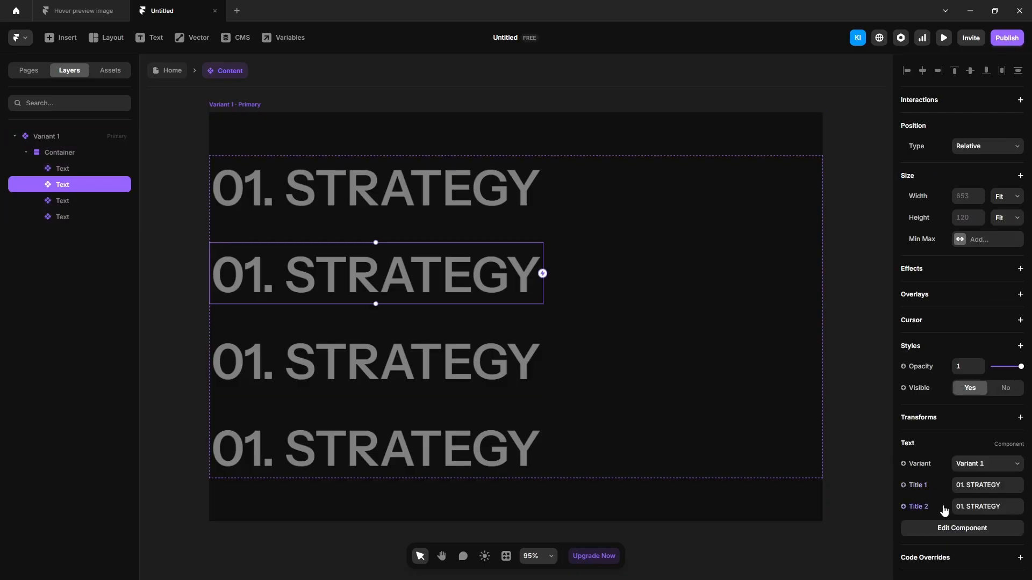
{"action": "left_click", "coordinate": [963, 484]}
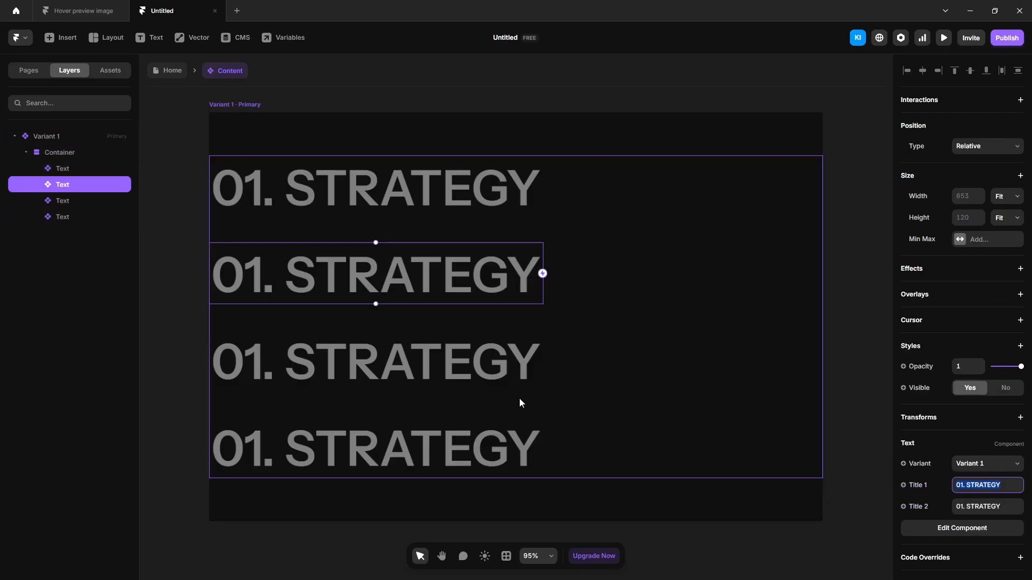
{"action": "type", "text": "02. ANALYTICS"}
{"action": "key", "text": "ctrl+a"}
{"action": "key", "text": "ctrl+c"}
{"action": "left_click", "coordinate": [959, 510]}
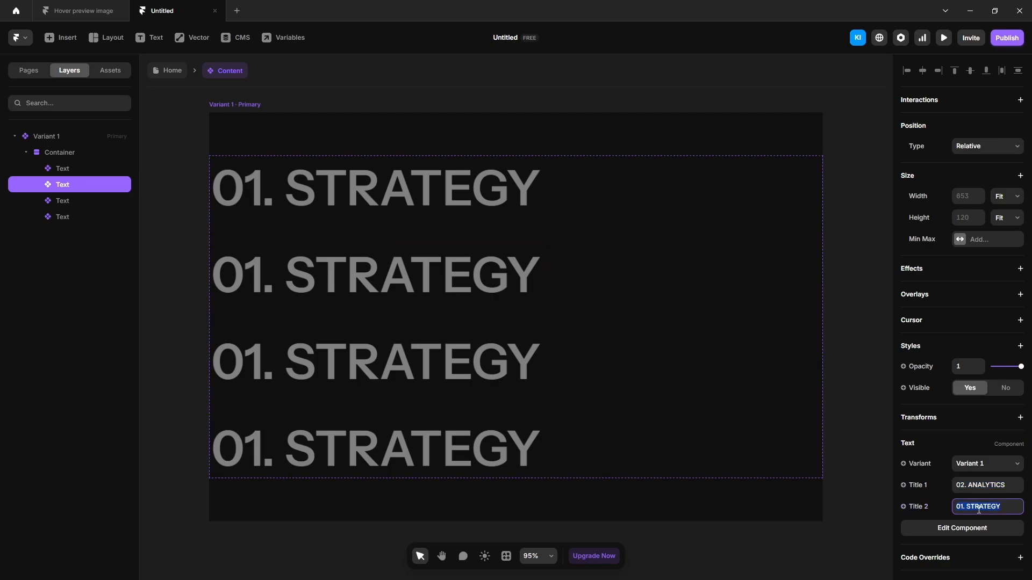
{"action": "key", "text": "ctrl+v"}
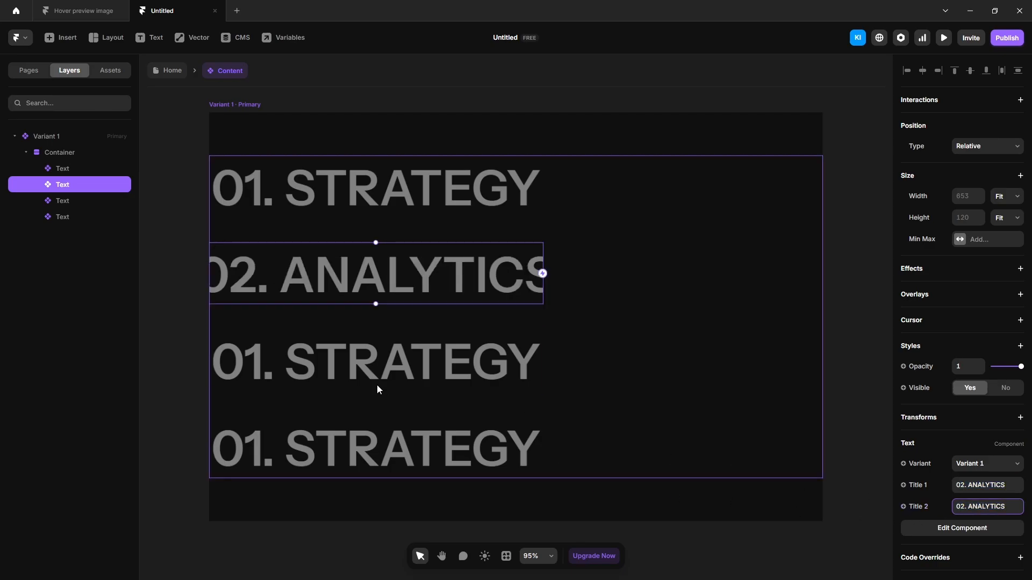
Set the titles of the third and fourth Text instances to 03. CONTENT and 04. DESIGN.
{"action": "left_click", "coordinate": [373, 370]}
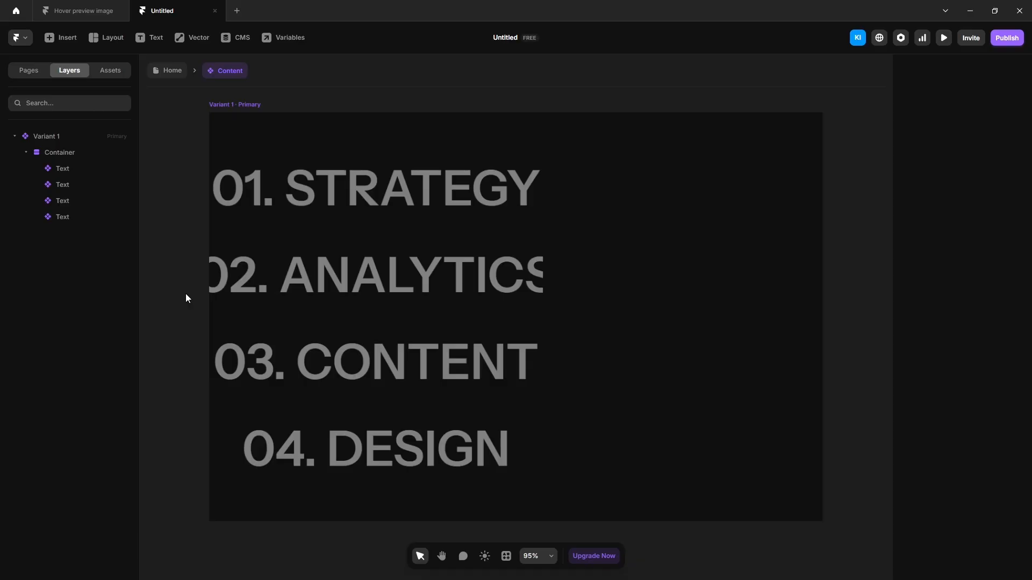
Open the Text component and set Variant 1's width to 700.
{"action": "double_click", "coordinate": [298, 284]}
{"action": "left_click", "coordinate": [964, 243]}
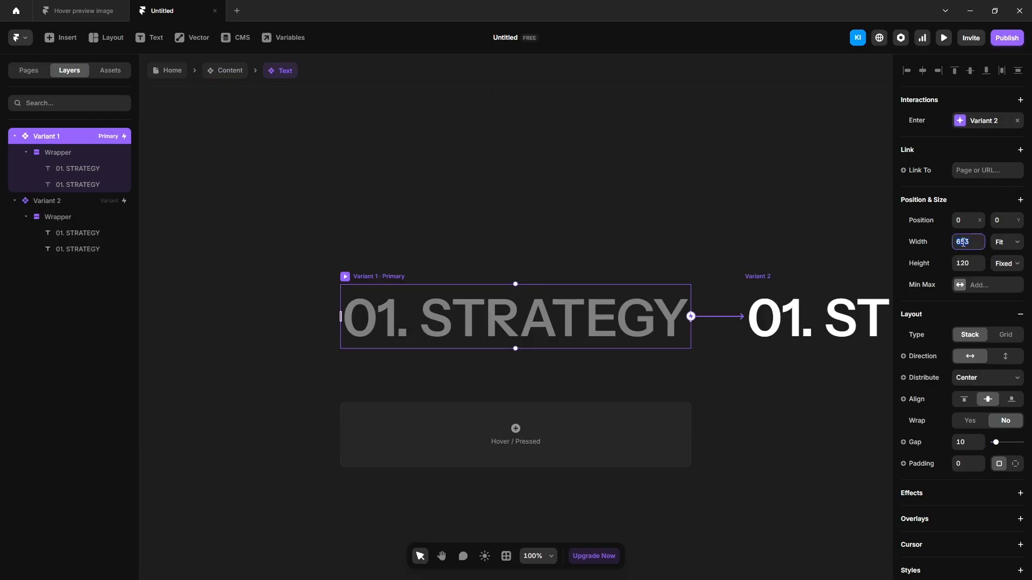
{"action": "type", "text": "700"}
{"action": "key", "text": "Return"}
Align the content of Variant 1's Wrapper to the left and return to the Content component.
{"action": "left_click", "coordinate": [65, 156]}
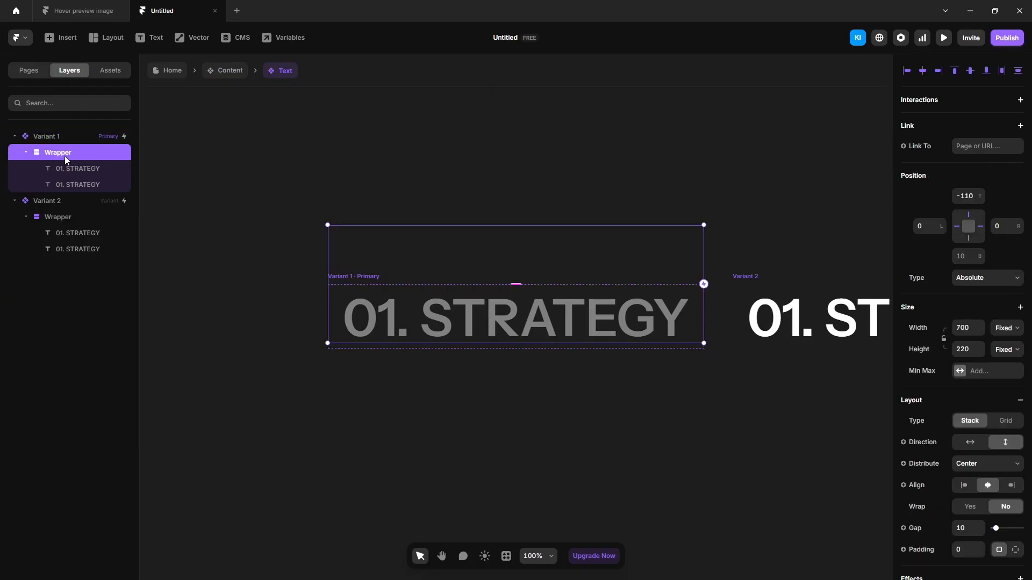
{"action": "left_click", "coordinate": [962, 487]}
{"action": "left_click", "coordinate": [229, 70]}
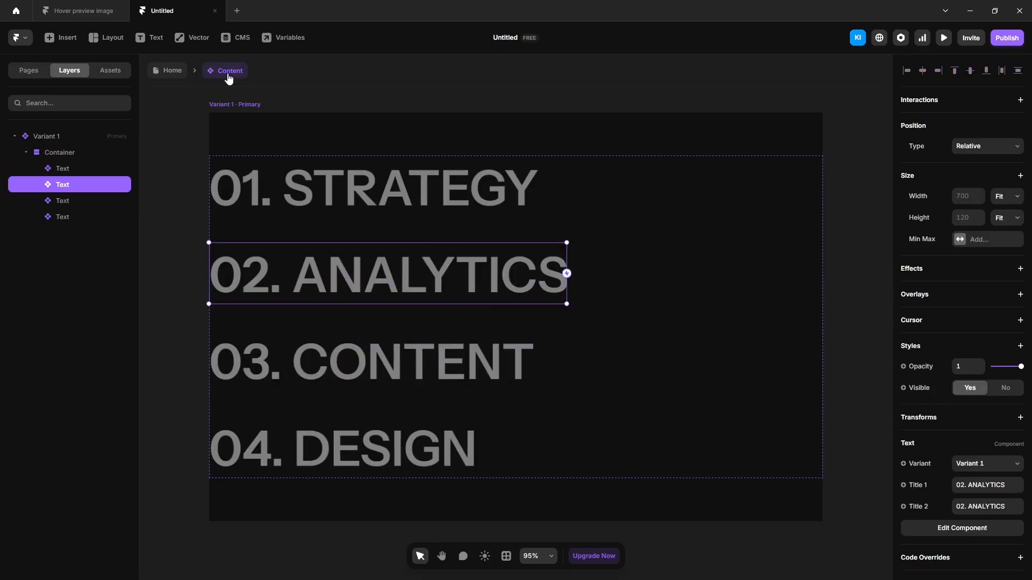
Add padding to the Container holding the four titles and preview the Content component.
{"action": "left_click", "coordinate": [163, 312]}
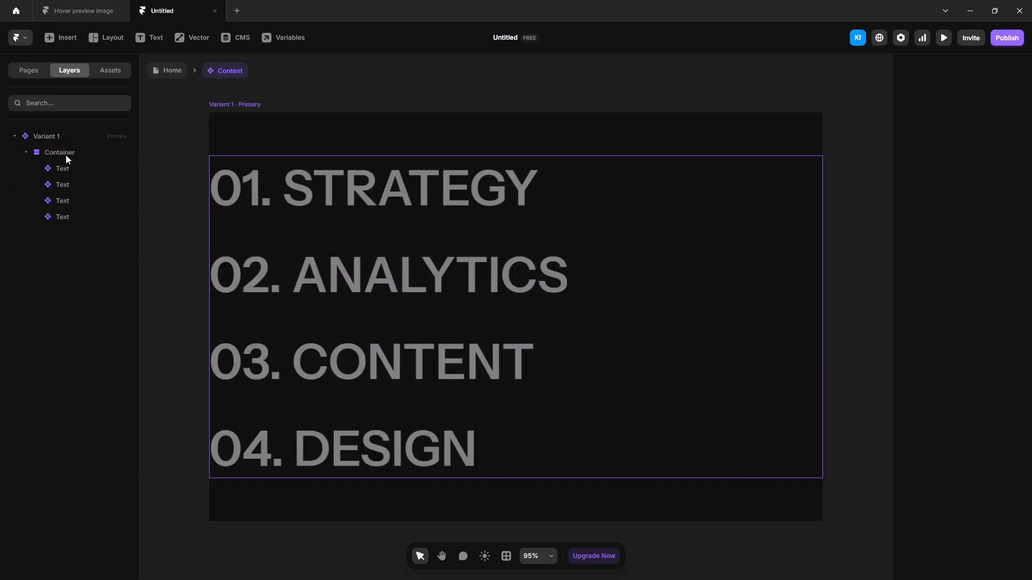
{"action": "left_click", "coordinate": [65, 155]}
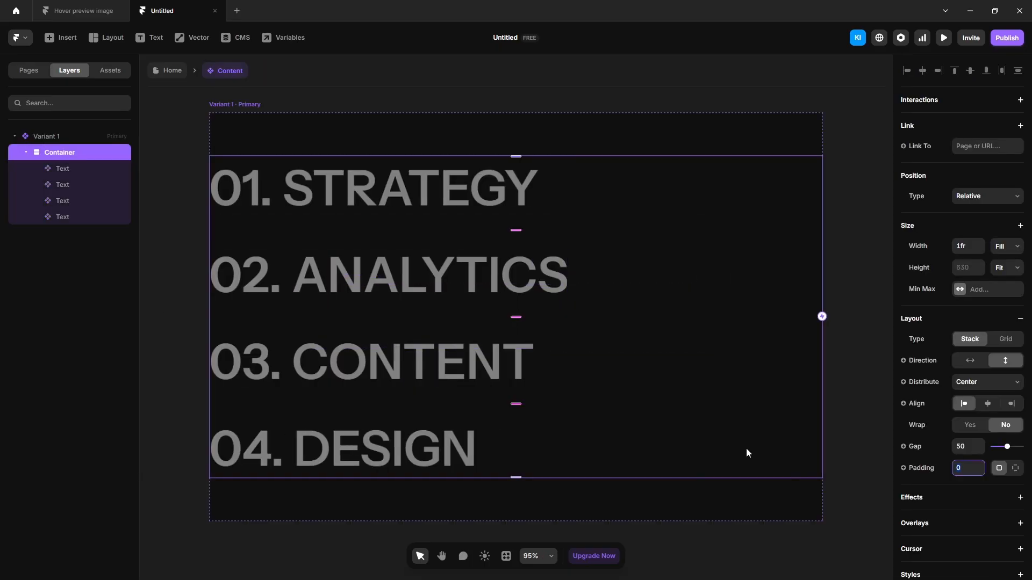
{"action": "key", "text": "Return"}
{"action": "left_click", "coordinate": [860, 285]}
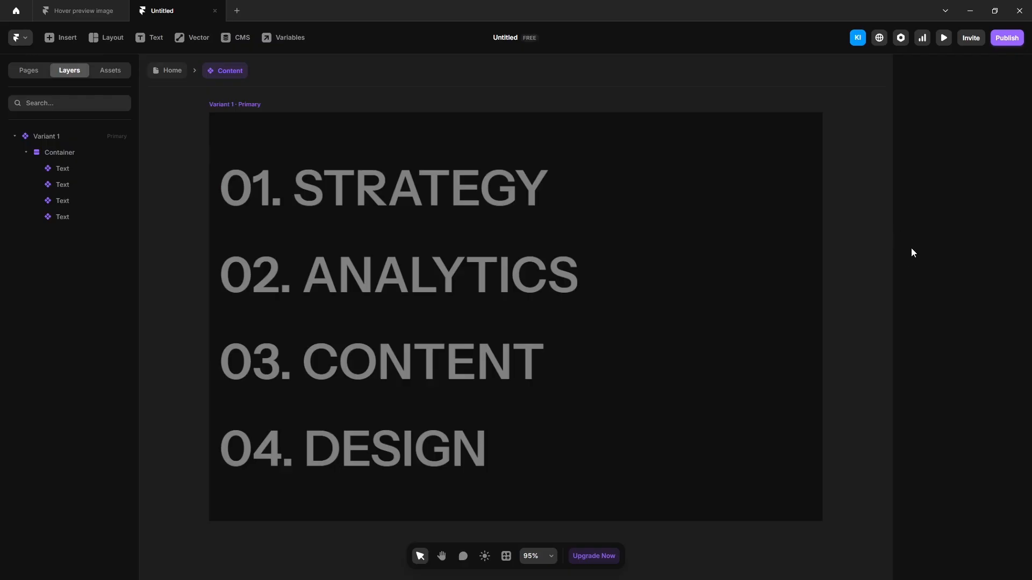
{"action": "left_click", "coordinate": [944, 38]}
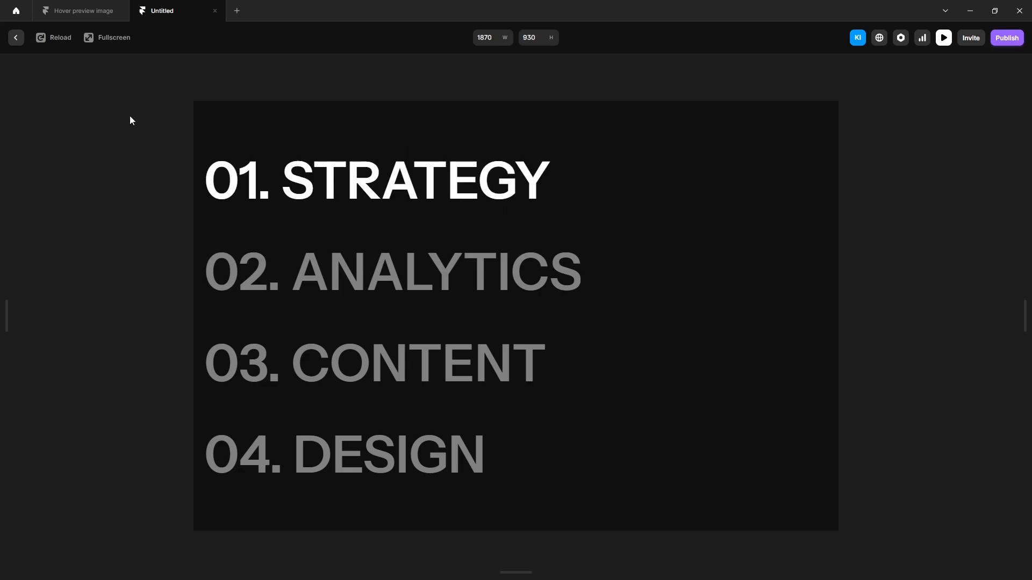
{"action": "left_click", "coordinate": [16, 38]}
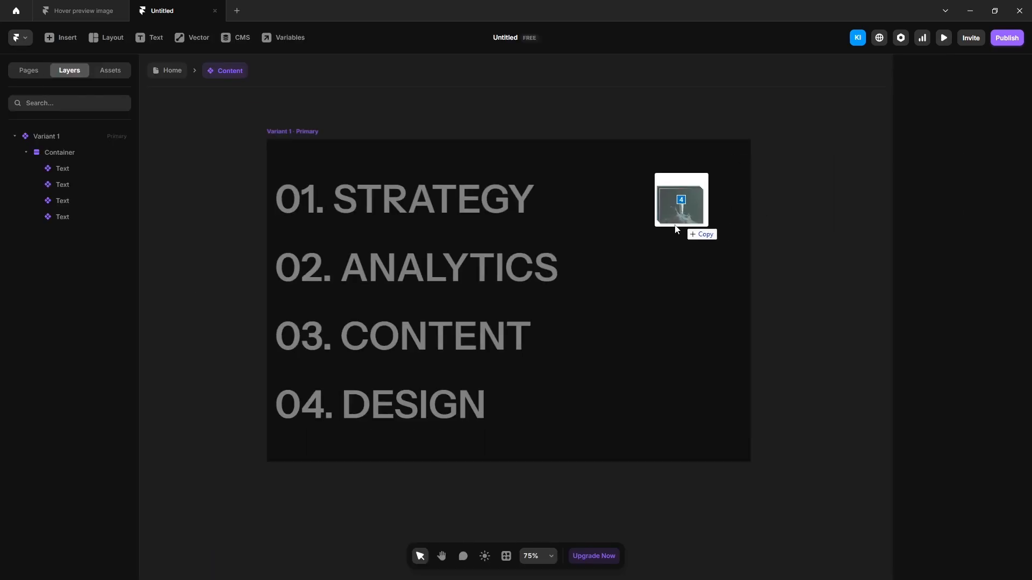
Import the images 1.jpg to 4.jpg into Variant 1 and place them above the Container in the layer order.
{"action": "left_click_drag", "start_coordinate": [682, 222], "coordinate": [457, 275]}
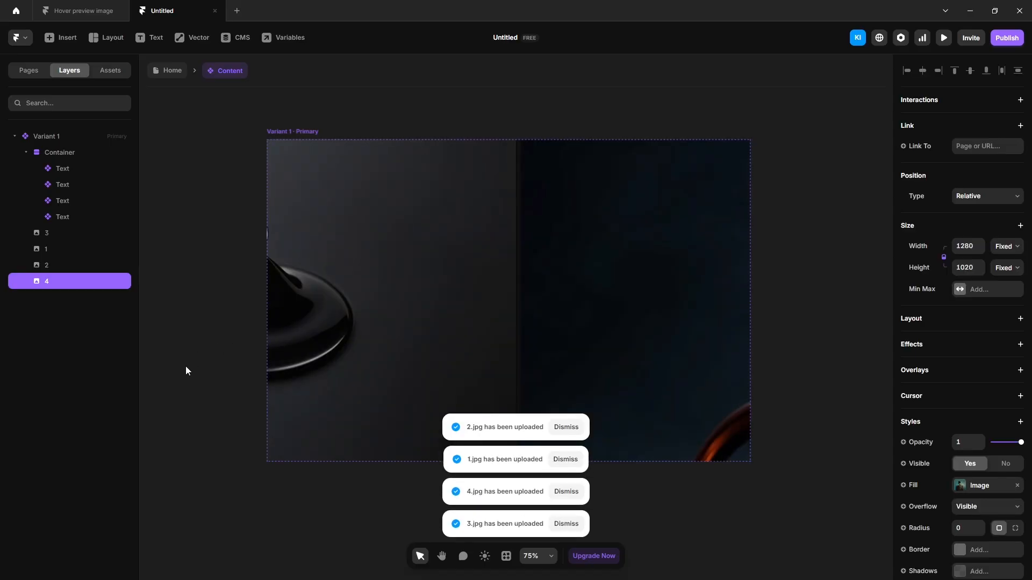
{"action": "left_click", "coordinate": [46, 234], "text": "shift"}
{"action": "left_click_drag", "start_coordinate": [60, 288], "coordinate": [57, 146]}
Set the position type of the four images to Absolute and their width to 1200.
{"action": "left_click", "coordinate": [968, 171]}
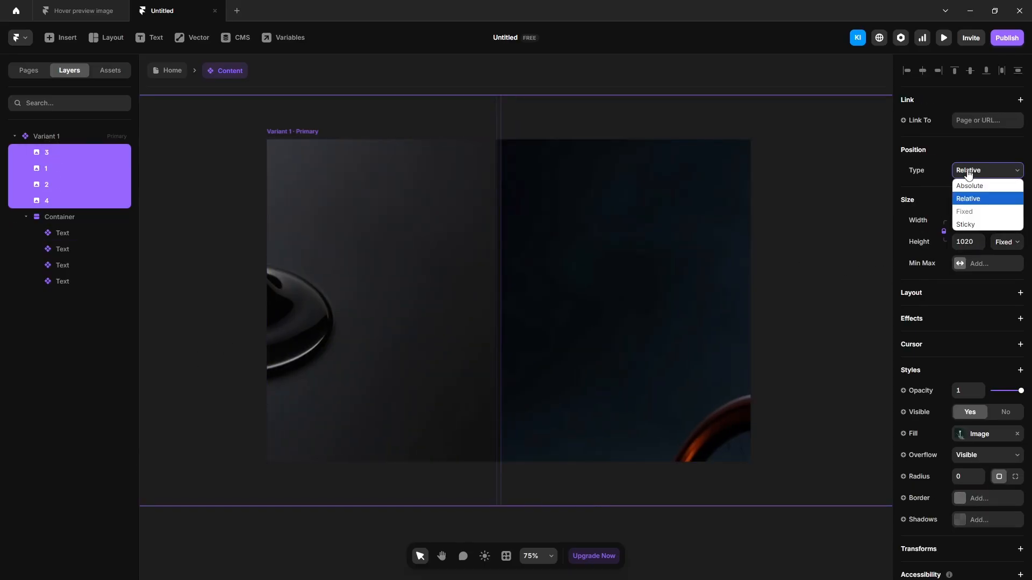
{"action": "left_click", "coordinate": [970, 186]}
{"action": "left_click", "coordinate": [965, 302]}
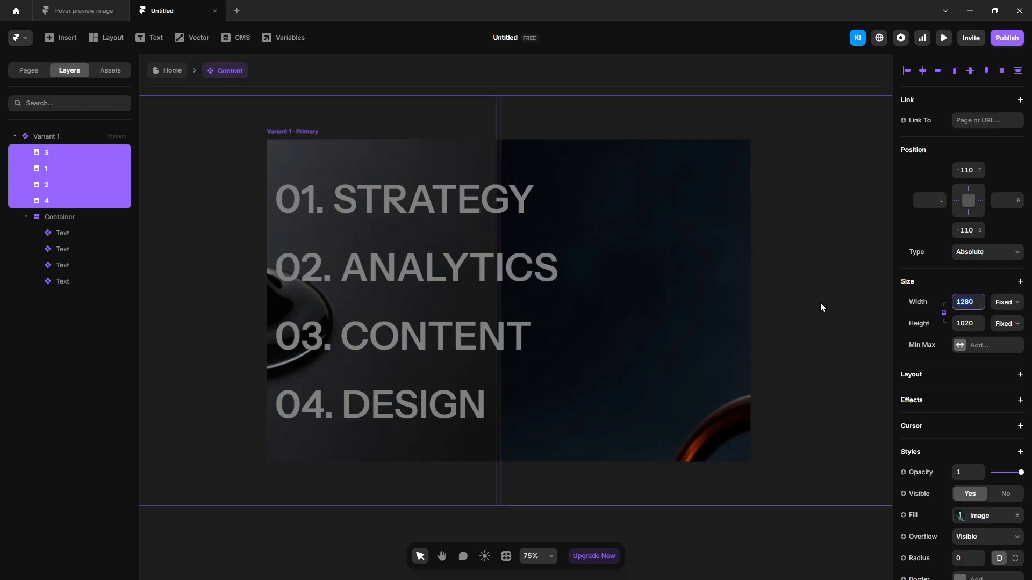
{"action": "type", "text": "1200"}
{"action": "key", "text": "Return"}
Move image 1 to the top of Variant 1's layer order and center it horizontally.
{"action": "left_click", "coordinate": [48, 168]}
{"action": "left_click_drag", "start_coordinate": [44, 176], "coordinate": [51, 153]}
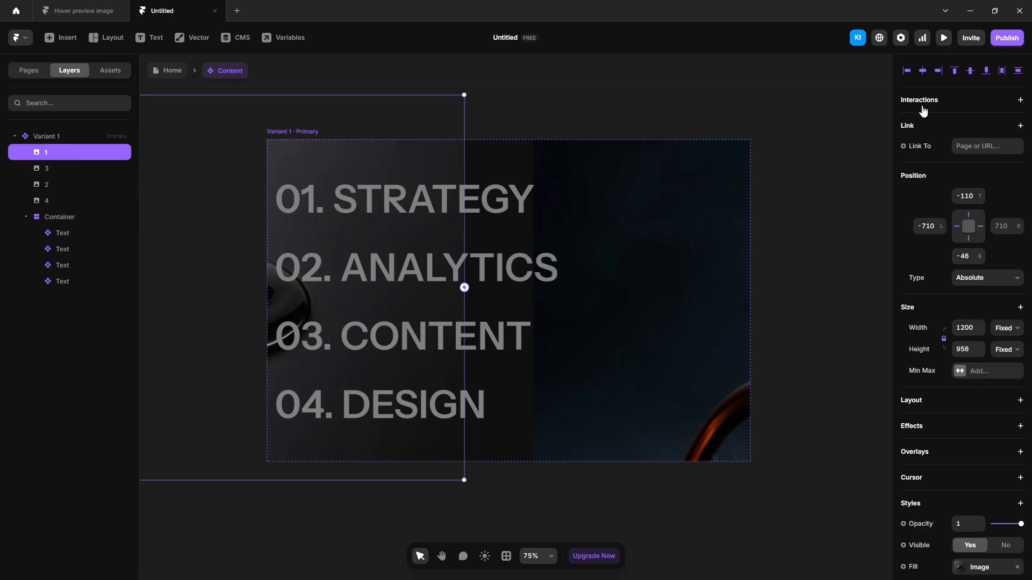
{"action": "left_click", "coordinate": [922, 71]}
Move image 2 directly below image 1 in the layer order and center both images within Variant 1.
{"action": "left_click", "coordinate": [56, 187]}
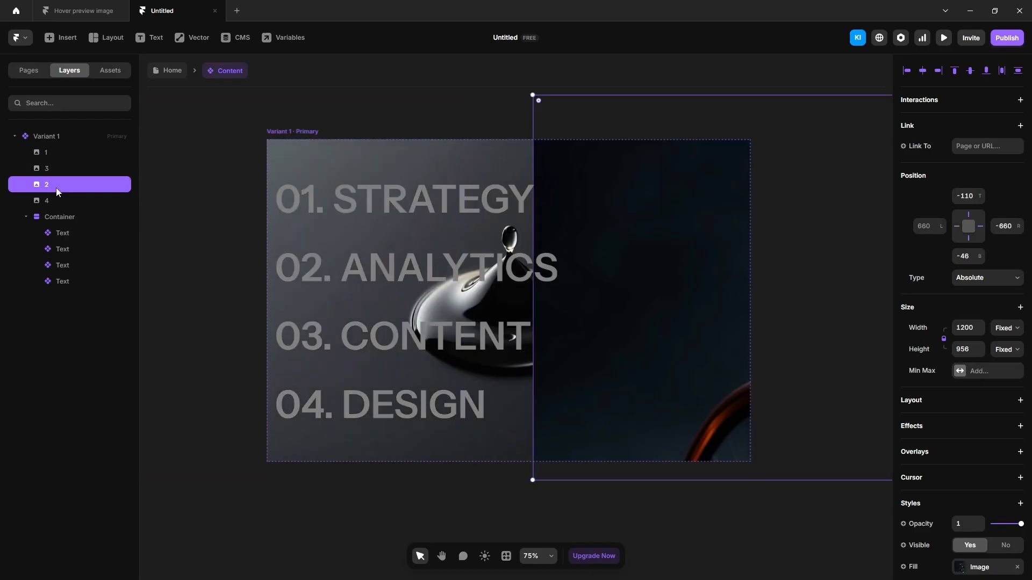
{"action": "left_click_drag", "start_coordinate": [53, 183], "coordinate": [52, 162]}
{"action": "left_click", "coordinate": [922, 70]}
{"action": "left_click", "coordinate": [971, 71]}
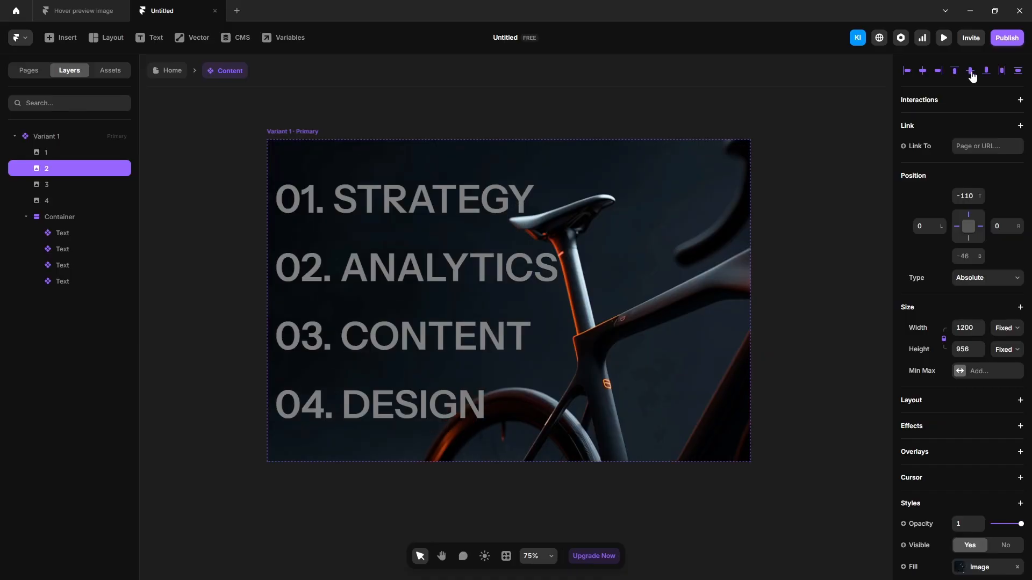
{"action": "left_click", "coordinate": [968, 237]}
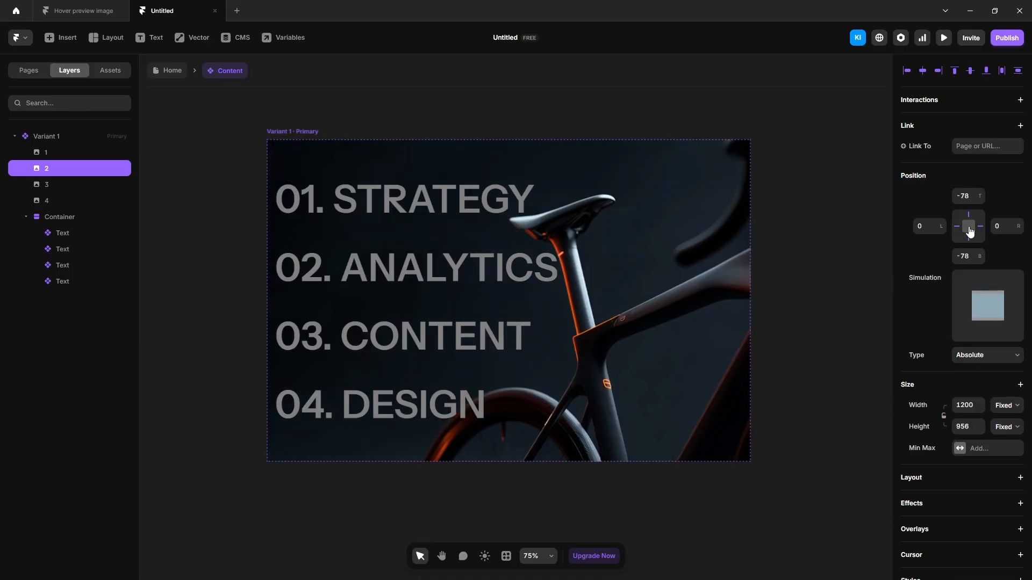
{"action": "left_click", "coordinate": [54, 155]}
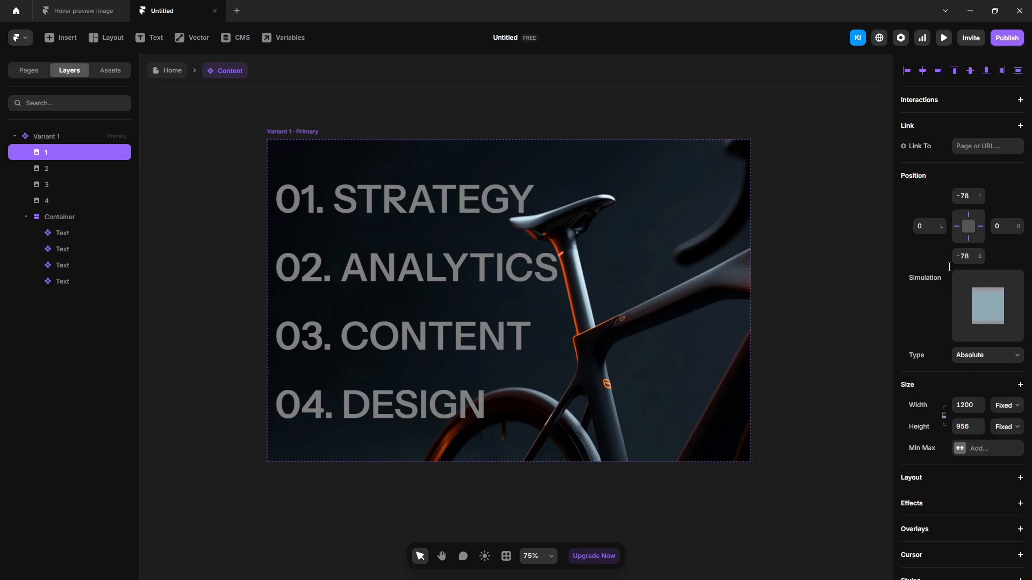
Center images 3 and 4 horizontally and vertically within Variant 1.
{"action": "left_click", "coordinate": [57, 184]}
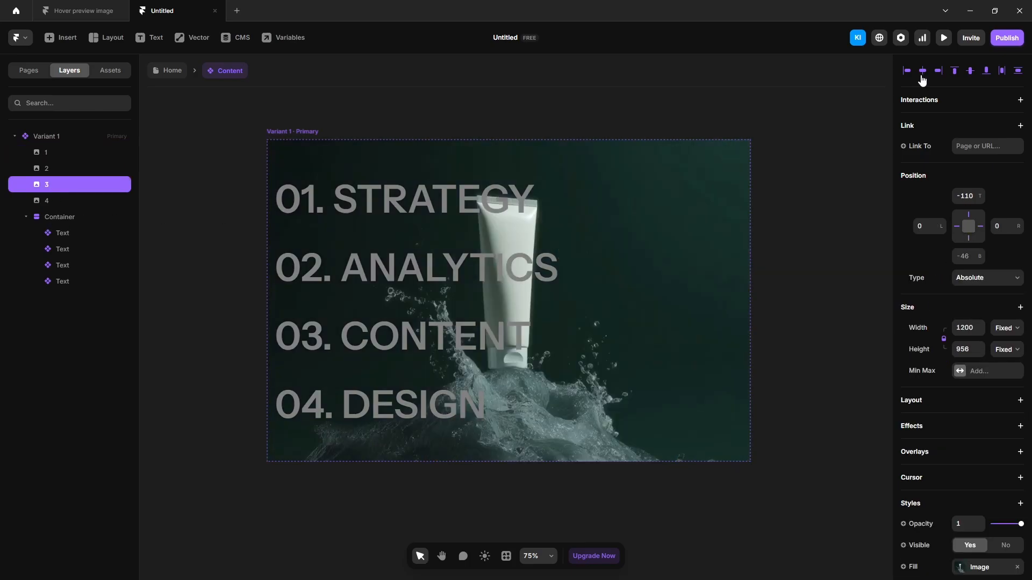
{"action": "left_click", "coordinate": [970, 71]}
{"action": "mouse_move", "coordinate": [969, 232]}
{"action": "left_click", "coordinate": [53, 202]}
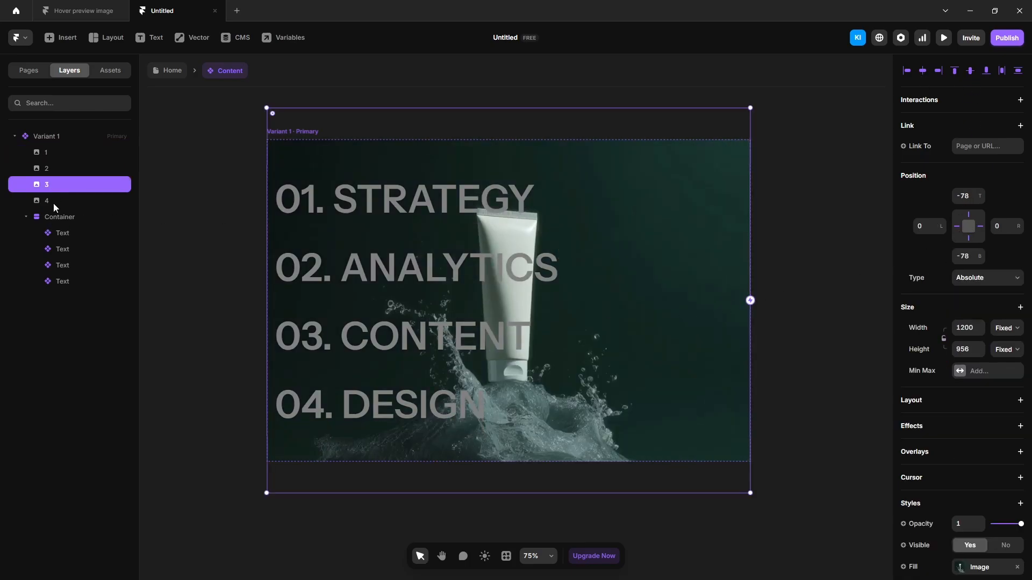
{"action": "left_click", "coordinate": [923, 71]}
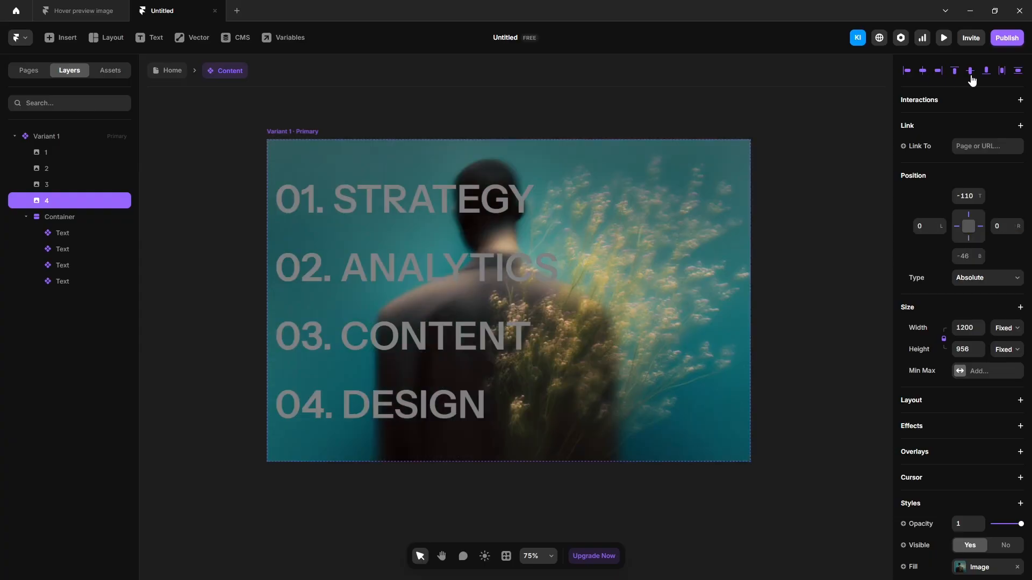
{"action": "left_click", "coordinate": [970, 70]}
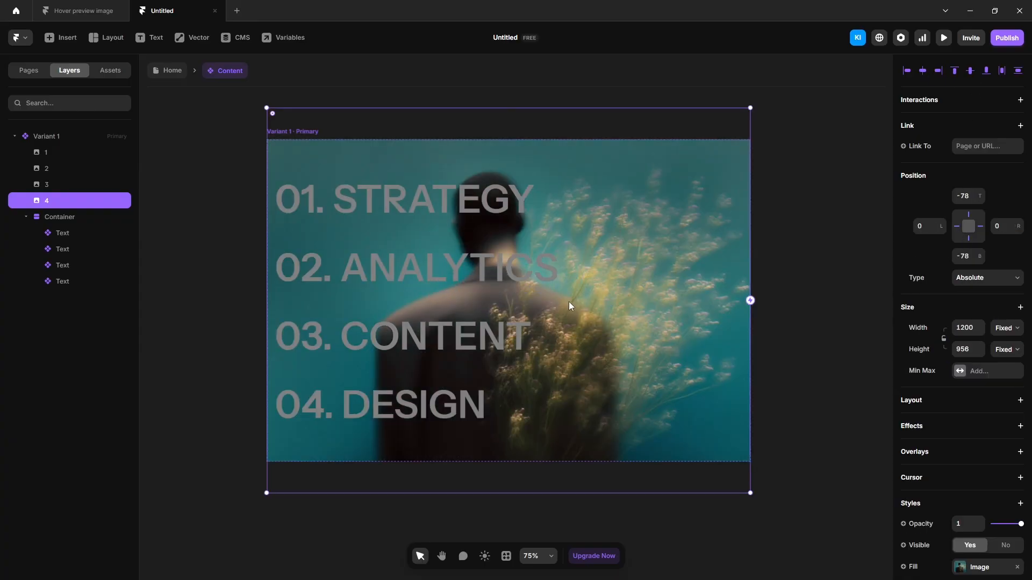
Check the finished Hover preview image project and set images 1 to 4 in Variant 1 to not visible.
{"action": "left_click", "coordinate": [79, 14]}
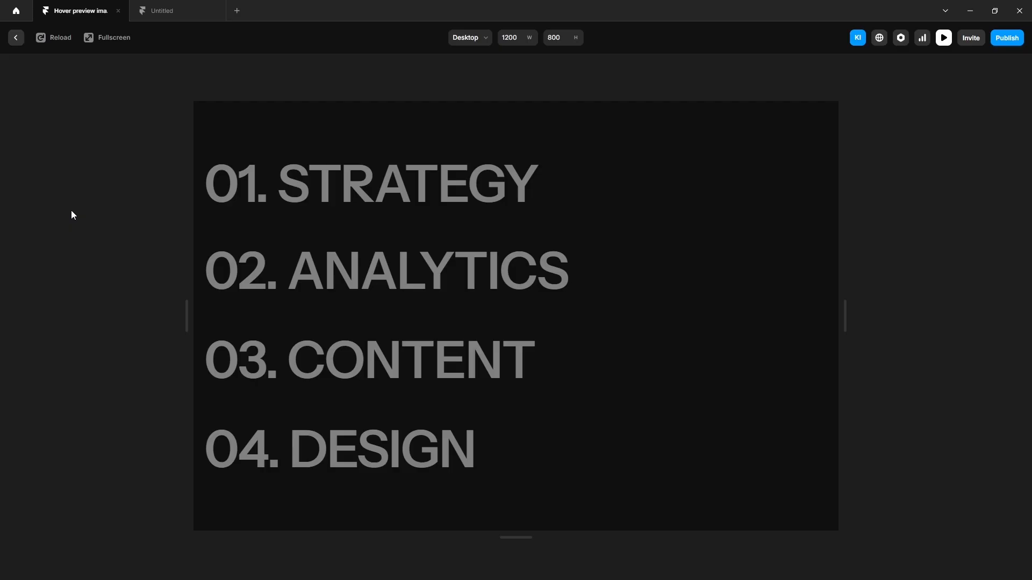
{"action": "left_click", "coordinate": [156, 14]}
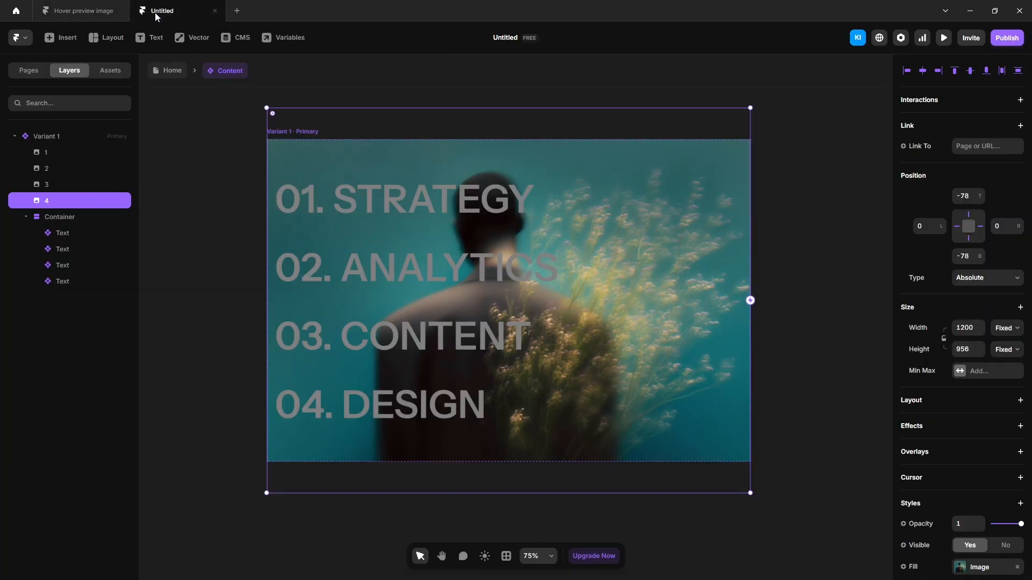
{"action": "left_click", "coordinate": [53, 151]}
{"action": "left_click", "coordinate": [56, 200], "text": "shift"}
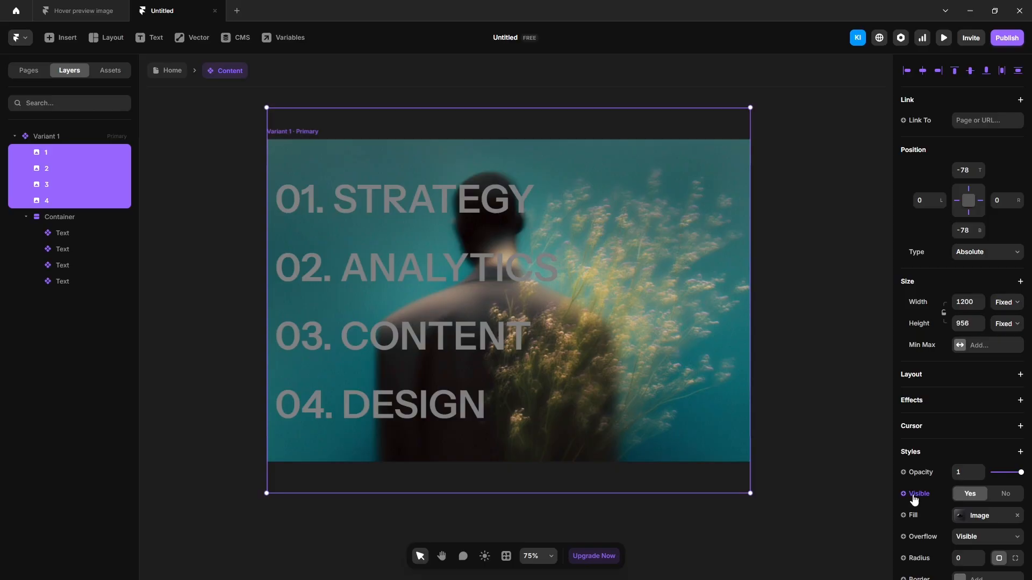
{"action": "left_click", "coordinate": [1004, 493]}
{"action": "left_click", "coordinate": [782, 353]}
Add four more variants, Variant 2 to Variant 5, to the Content component.
{"action": "scroll", "coordinate": [812, 378], "scroll_direction": "down", "scroll_amount": 3}
{"action": "scroll", "coordinate": [813, 382], "scroll_direction": "right", "scroll_amount": 5}
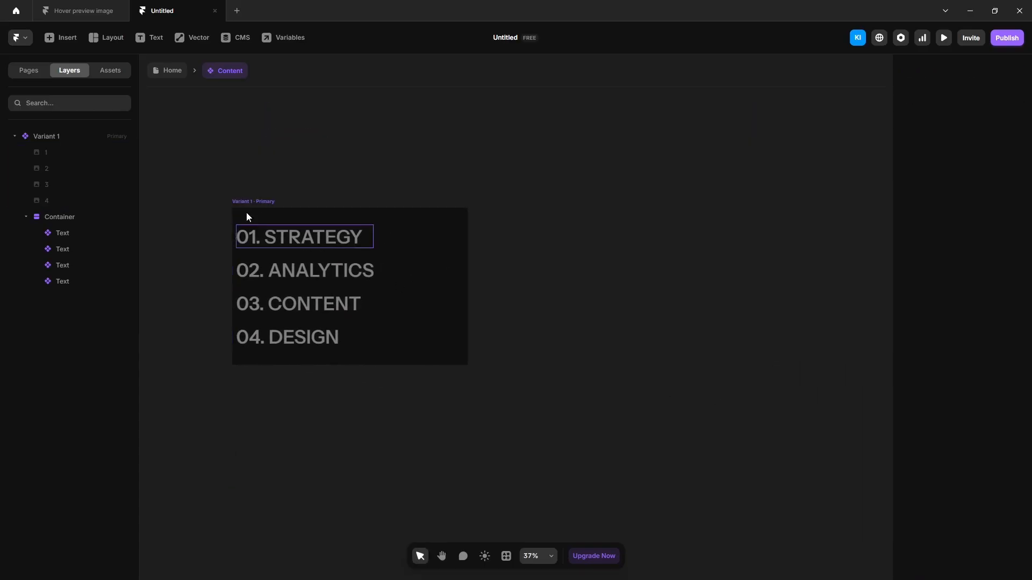
{"action": "left_click", "coordinate": [251, 202]}
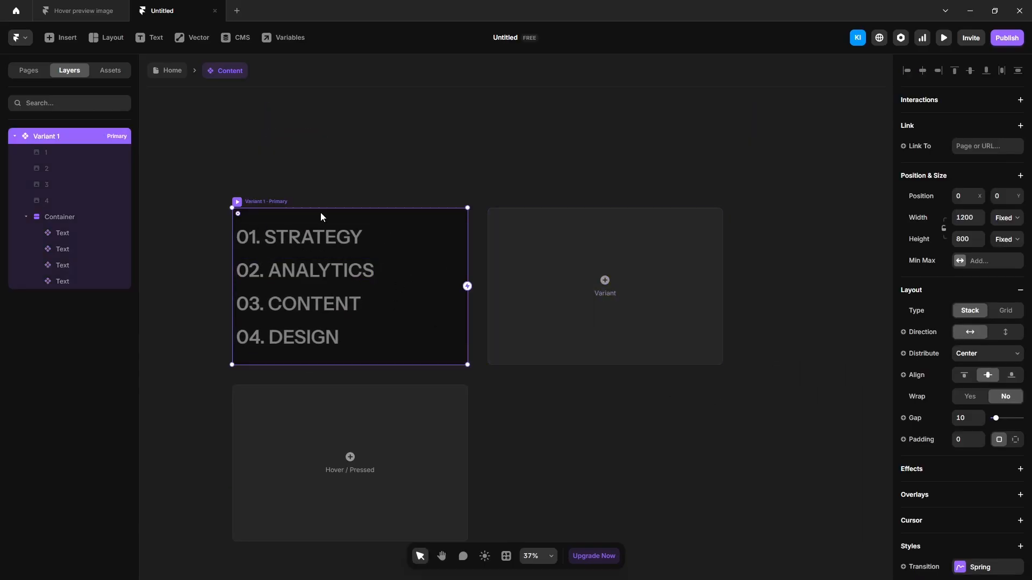
{"action": "left_click", "coordinate": [535, 295]}
{"action": "left_click", "coordinate": [701, 316]}
{"action": "left_click", "coordinate": [703, 316]}
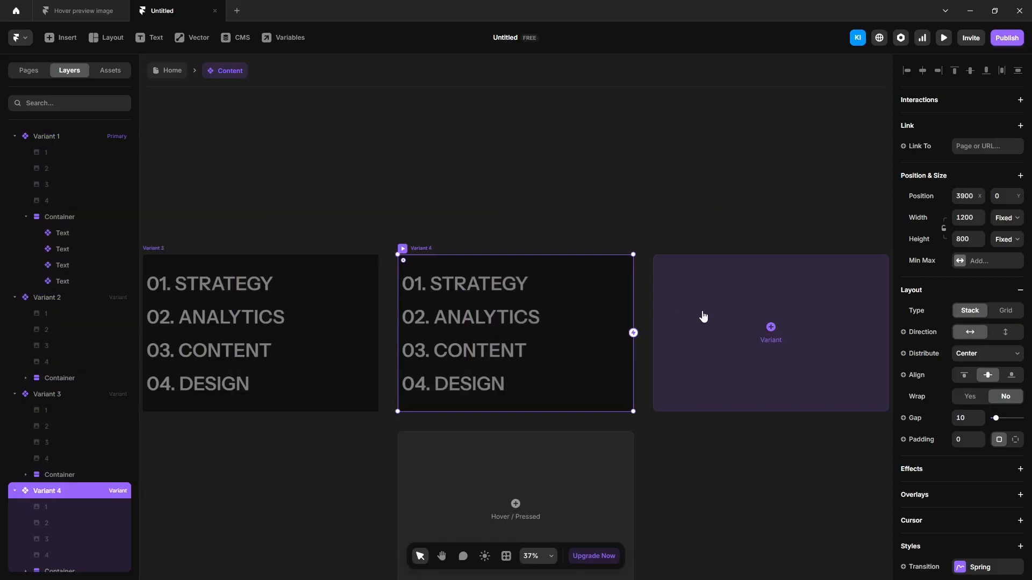
{"action": "left_click", "coordinate": [703, 316]}
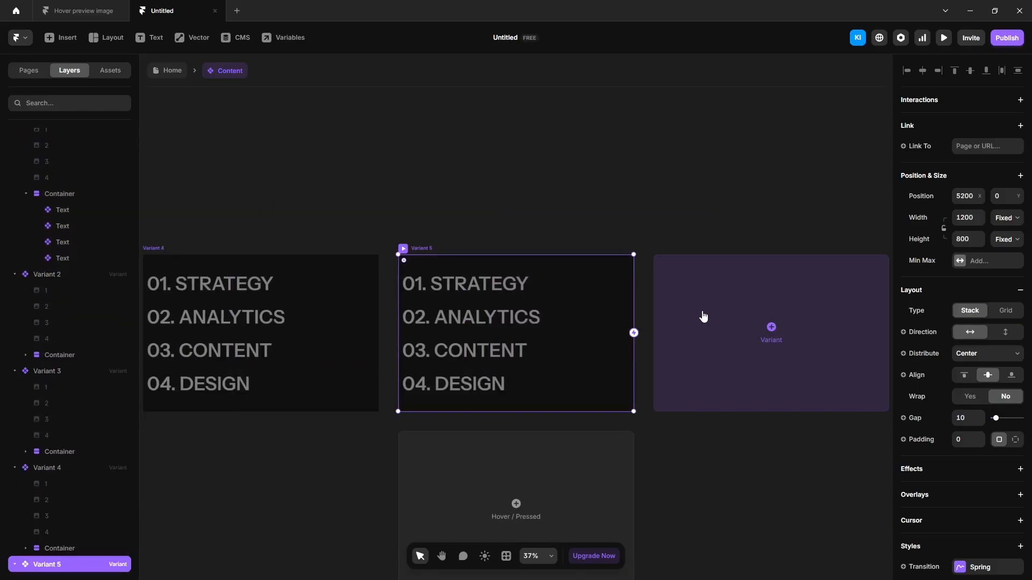
Make image 1 visible in Variant 2.
{"action": "left_click", "coordinate": [429, 192]}
{"action": "key", "text": "h"}
{"action": "left_click_drag", "start_coordinate": [518, 214], "coordinate": [782, 193]}
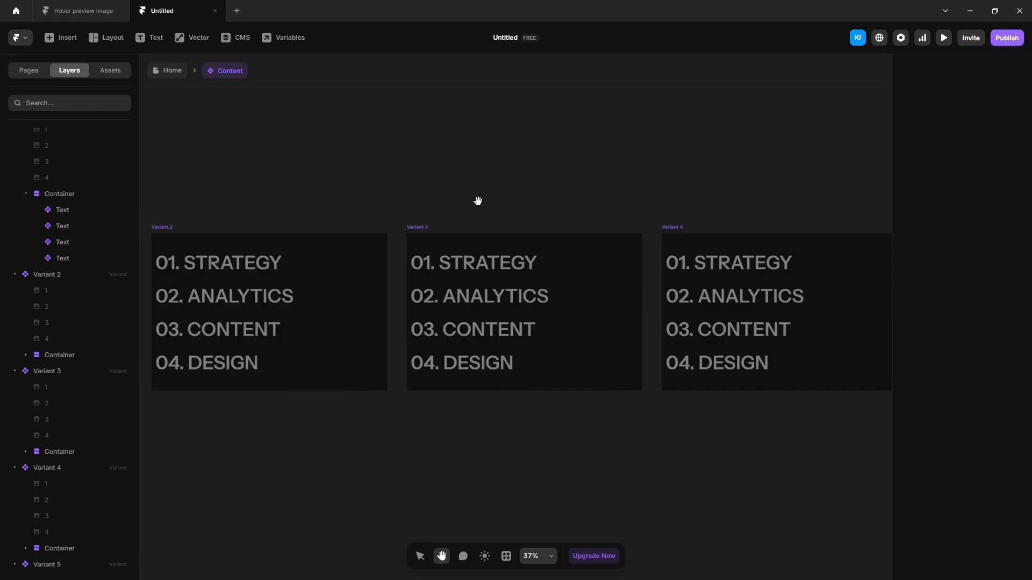
{"action": "left_click_drag", "start_coordinate": [475, 199], "coordinate": [683, 166]}
{"action": "key", "text": "v"}
{"action": "left_click", "coordinate": [375, 194]}
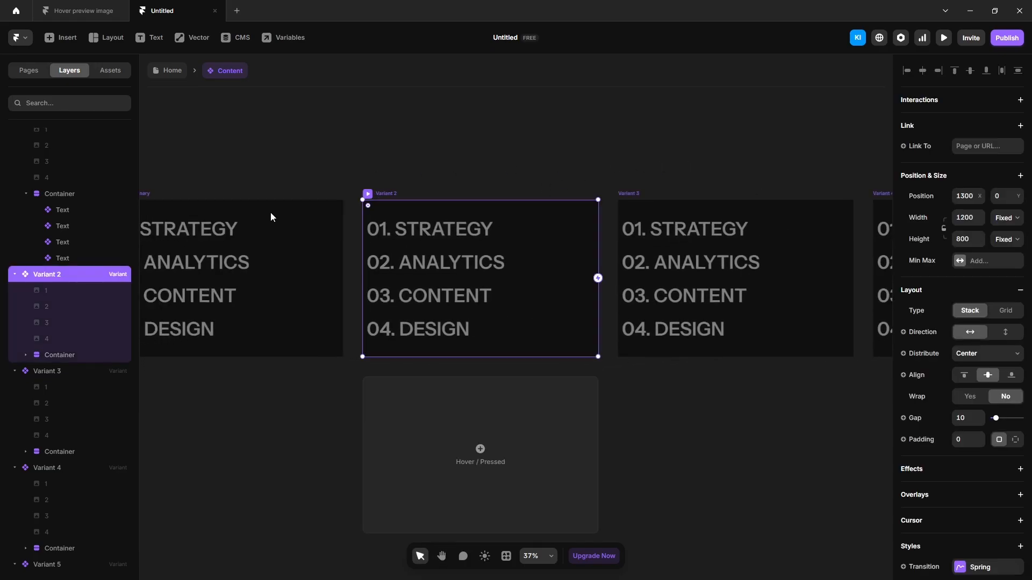
{"action": "left_click", "coordinate": [48, 290]}
{"action": "scroll", "coordinate": [957, 457], "scroll_direction": "down", "scroll_amount": 2}
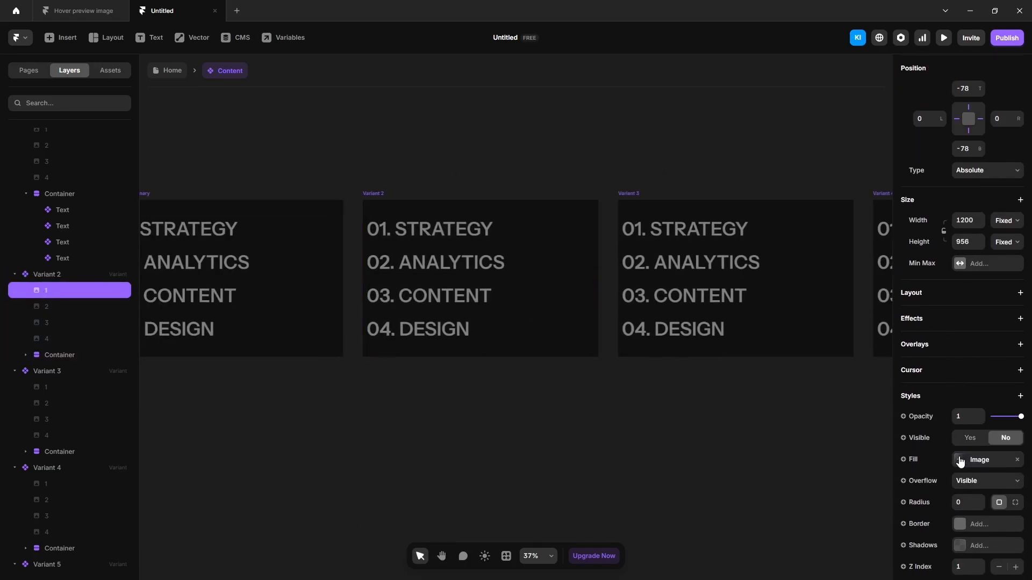
{"action": "left_click", "coordinate": [968, 438]}
Make image 2 visible in Variant 3.
{"action": "left_click", "coordinate": [50, 372]}
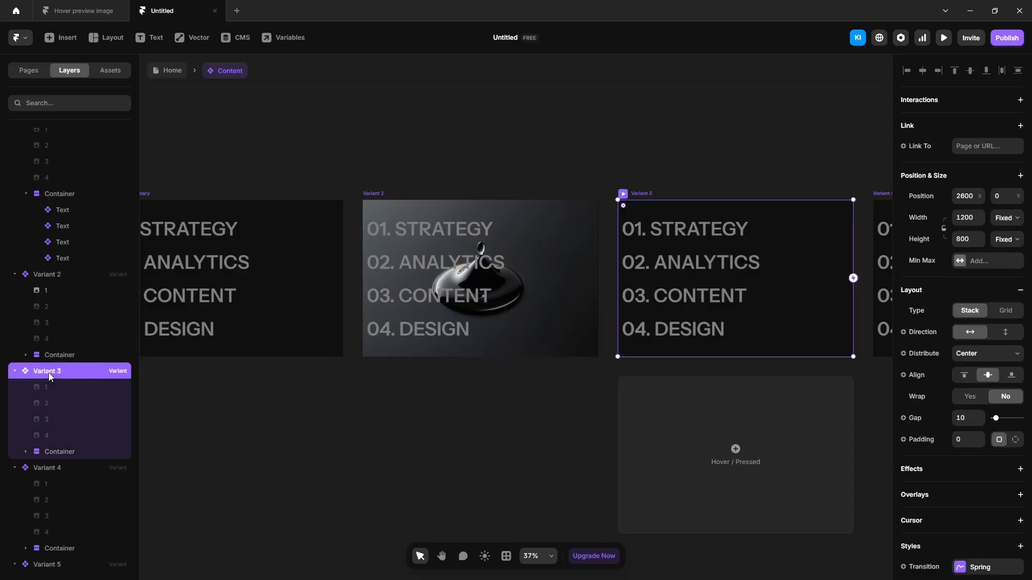
{"action": "left_click", "coordinate": [50, 404]}
{"action": "scroll", "coordinate": [947, 389], "scroll_direction": "down", "scroll_amount": 2}
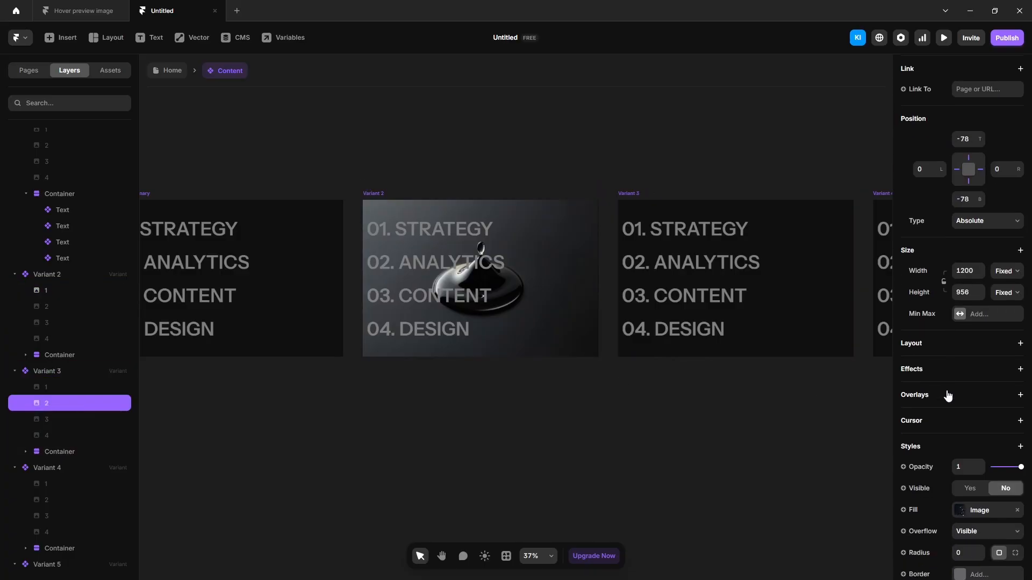
{"action": "left_click", "coordinate": [968, 440]}
{"action": "left_click", "coordinate": [692, 449]}
Make image 3 visible in Variant 4.
{"action": "left_click_drag", "start_coordinate": [693, 448], "coordinate": [327, 454]}
{"action": "left_click", "coordinate": [395, 182]}
{"action": "scroll", "coordinate": [52, 438], "scroll_direction": "down", "scroll_amount": 3}
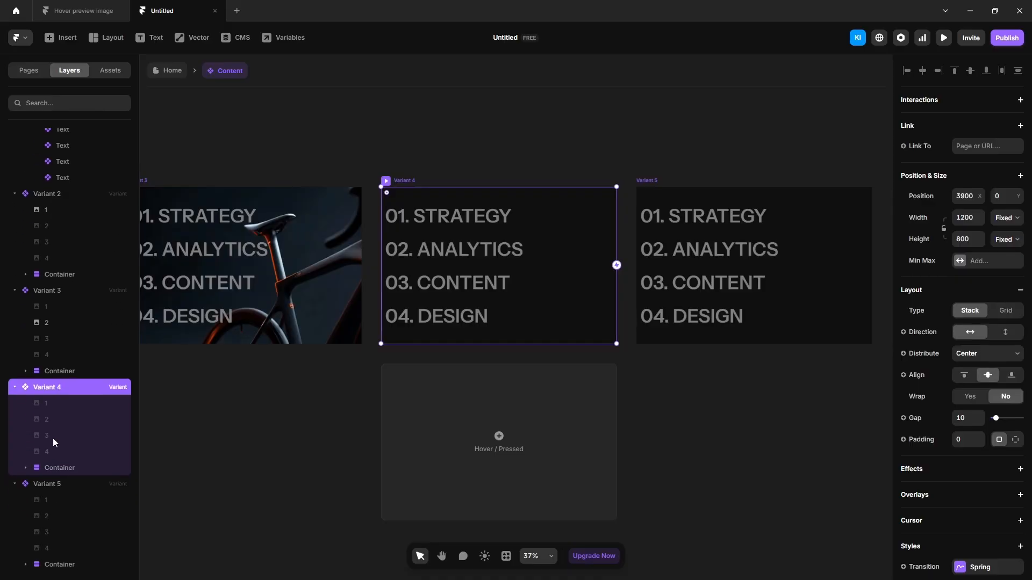
{"action": "left_click", "coordinate": [53, 436]}
{"action": "scroll", "coordinate": [964, 409], "scroll_direction": "down", "scroll_amount": 4}
{"action": "left_click", "coordinate": [968, 331]}
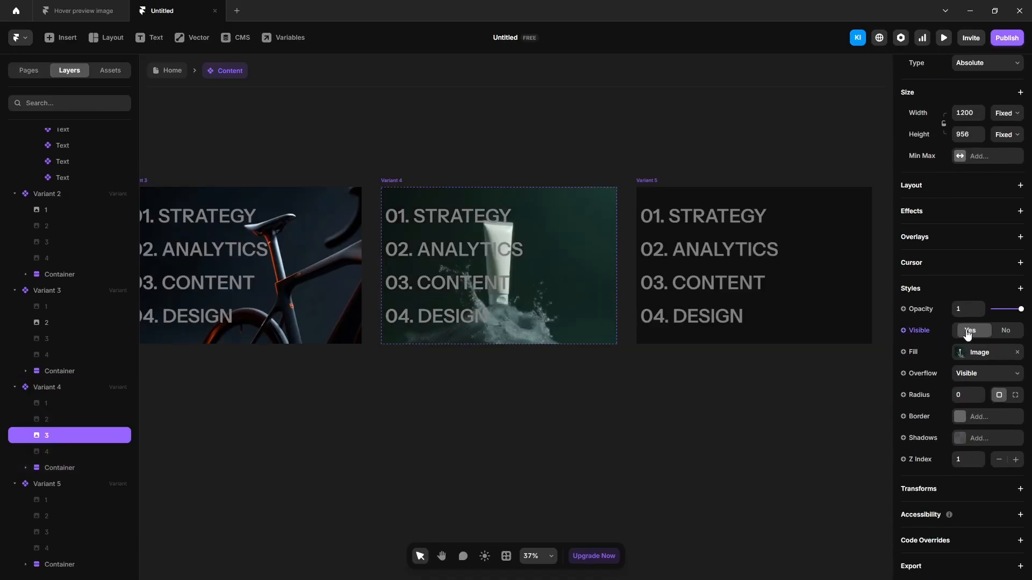
Make image 4 visible in Variant 5.
{"action": "left_click", "coordinate": [53, 548]}
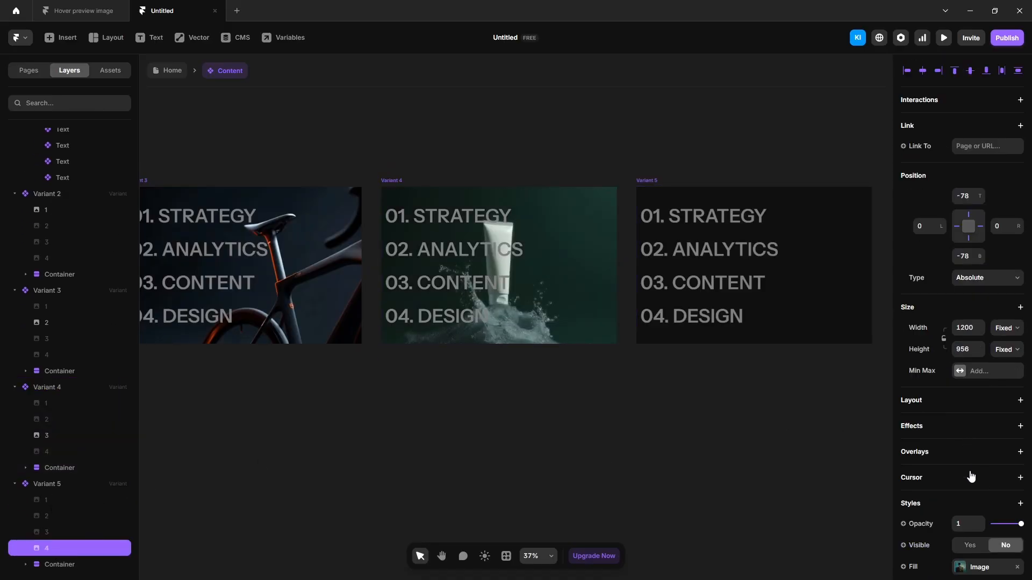
{"action": "scroll", "coordinate": [970, 473], "scroll_direction": "down", "scroll_amount": 5}
{"action": "left_click", "coordinate": [971, 323]}
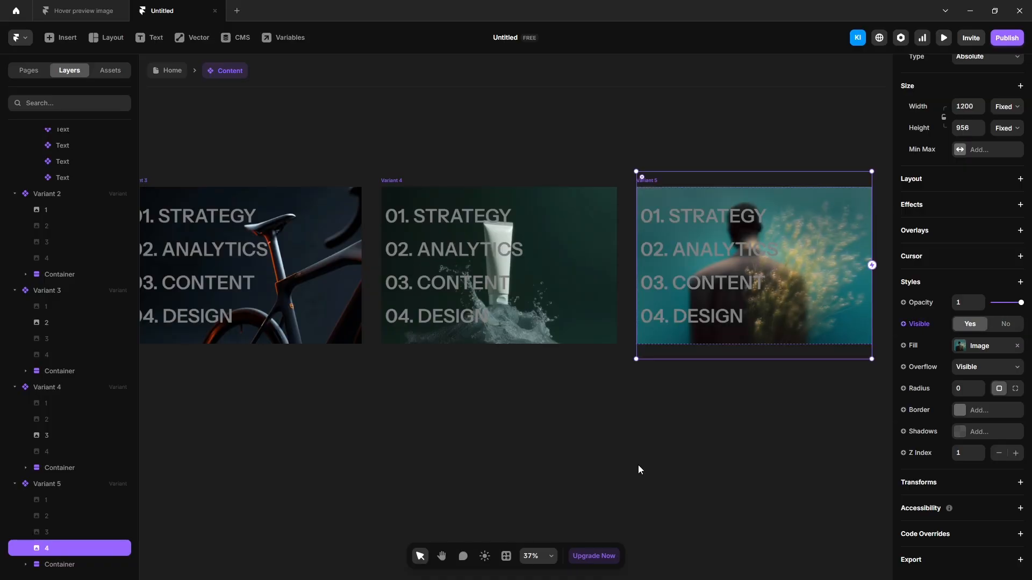
{"action": "left_click", "coordinate": [639, 467]}
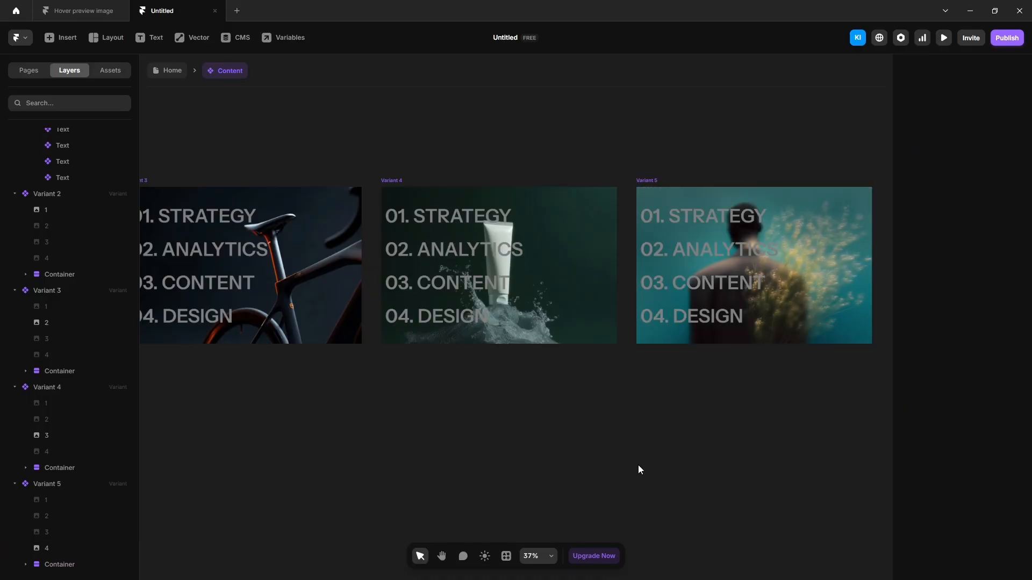
Link 01. STRATEGY in Variant 1 to Variant 2 on Mouse Enter, and Variant 2 back to Variant 1 on Mouse Leave.
{"action": "scroll", "coordinate": [705, 444], "scroll_direction": "down", "scroll_amount": 3}
{"action": "key", "text": "space"}
{"action": "left_click_drag", "start_coordinate": [230, 455], "coordinate": [701, 449]}
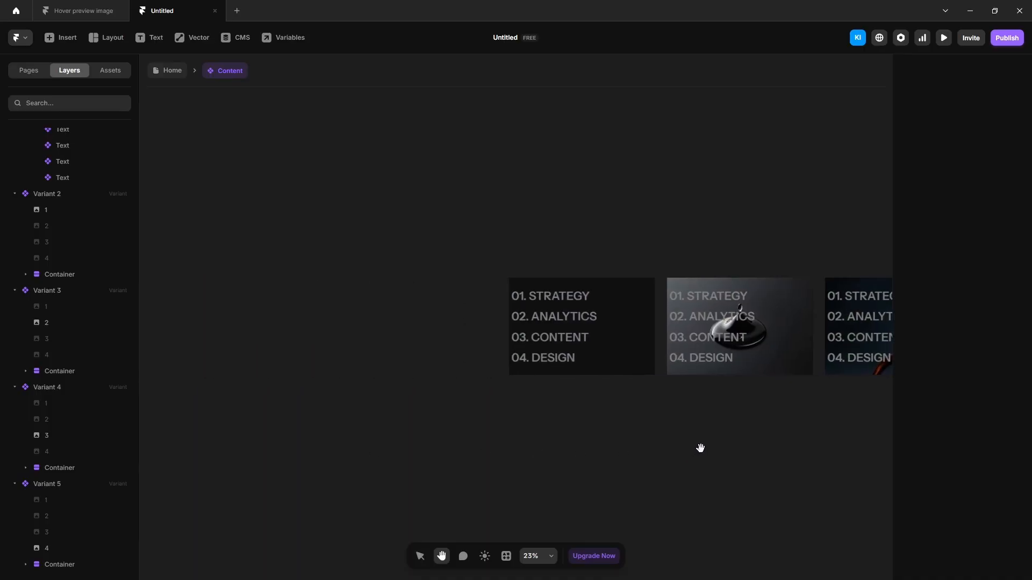
{"action": "scroll", "coordinate": [602, 309], "scroll_direction": "up", "scroll_amount": 3}
{"action": "key", "text": "space"}
{"action": "left_click_drag", "start_coordinate": [610, 220], "coordinate": [346, 194]}
{"action": "left_click", "coordinate": [310, 249]}
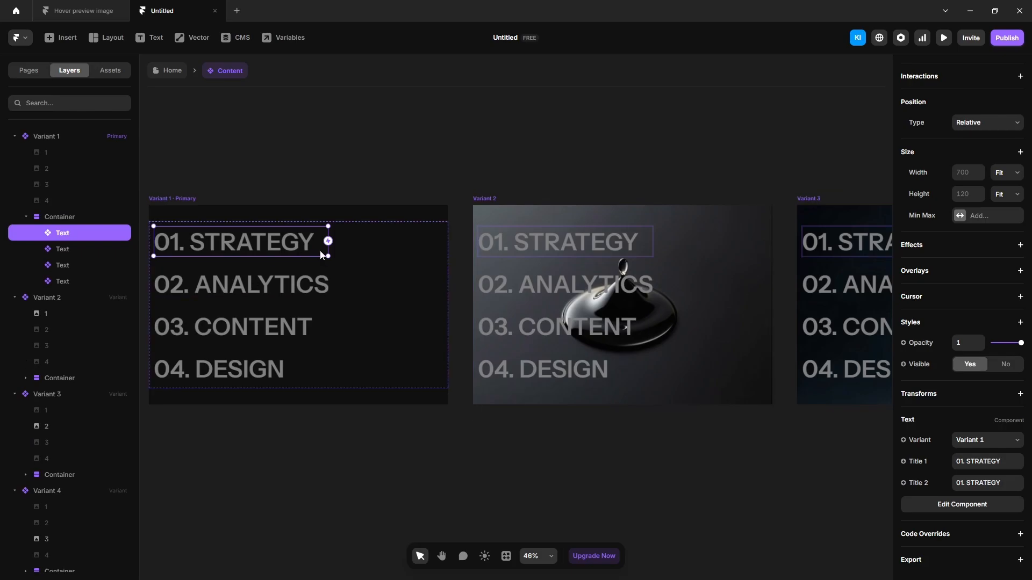
{"action": "left_click_drag", "start_coordinate": [328, 241], "coordinate": [570, 291]}
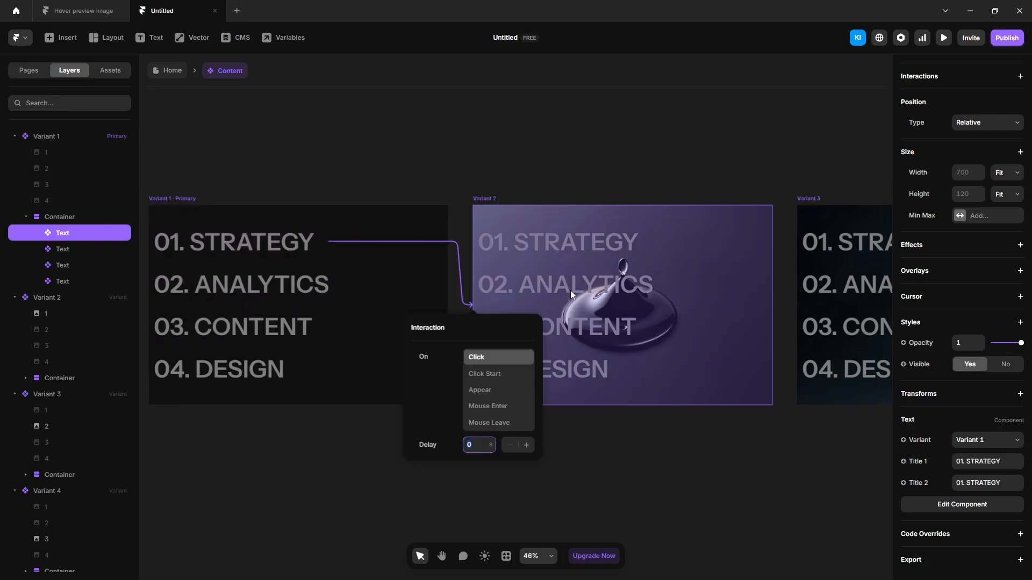
{"action": "left_click", "coordinate": [498, 407]}
{"action": "left_click_drag", "start_coordinate": [774, 309], "coordinate": [409, 311]}
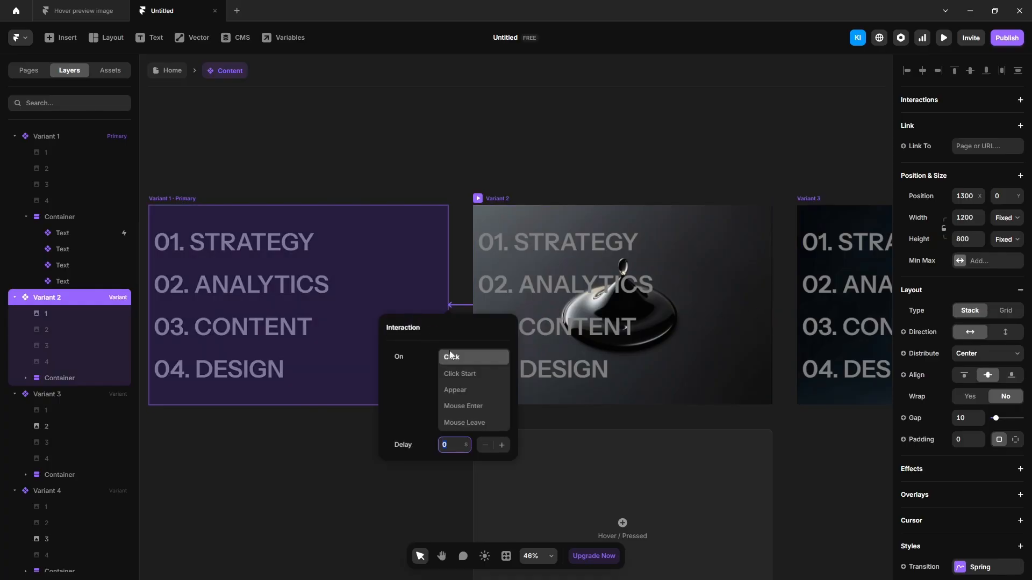
{"action": "left_click", "coordinate": [322, 459]}
Link 02. ANALYTICS in Variant 1 to Variant 3 on Mouse Enter, and Variant 3 back to Variant 1 on Mouse Leave.
{"action": "left_click", "coordinate": [279, 297]}
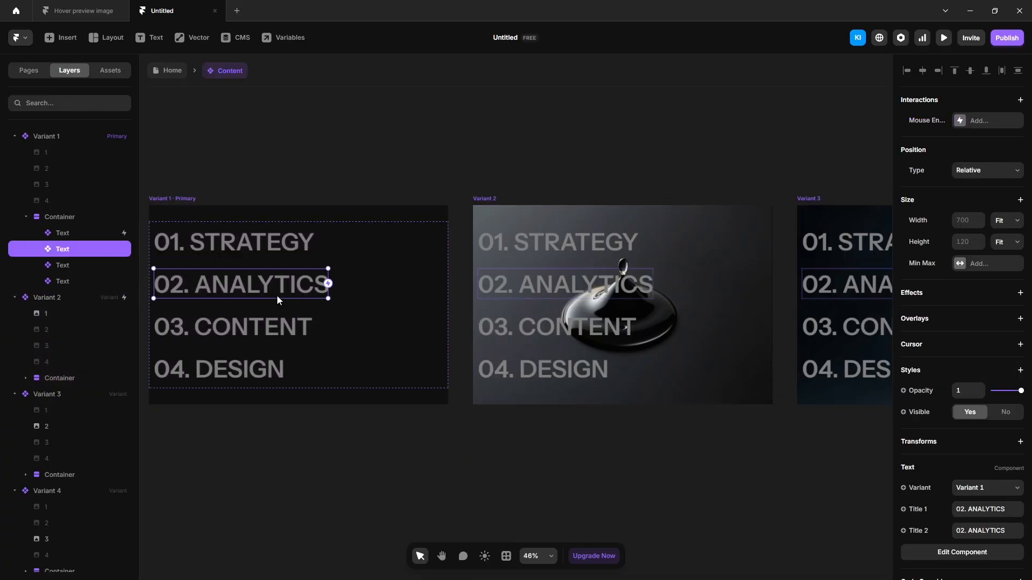
{"action": "left_click_drag", "start_coordinate": [327, 283], "coordinate": [444, 352]}
{"action": "scroll", "coordinate": [480, 271], "scroll_direction": "down", "scroll_amount": 3}
{"action": "left_click", "coordinate": [685, 232]}
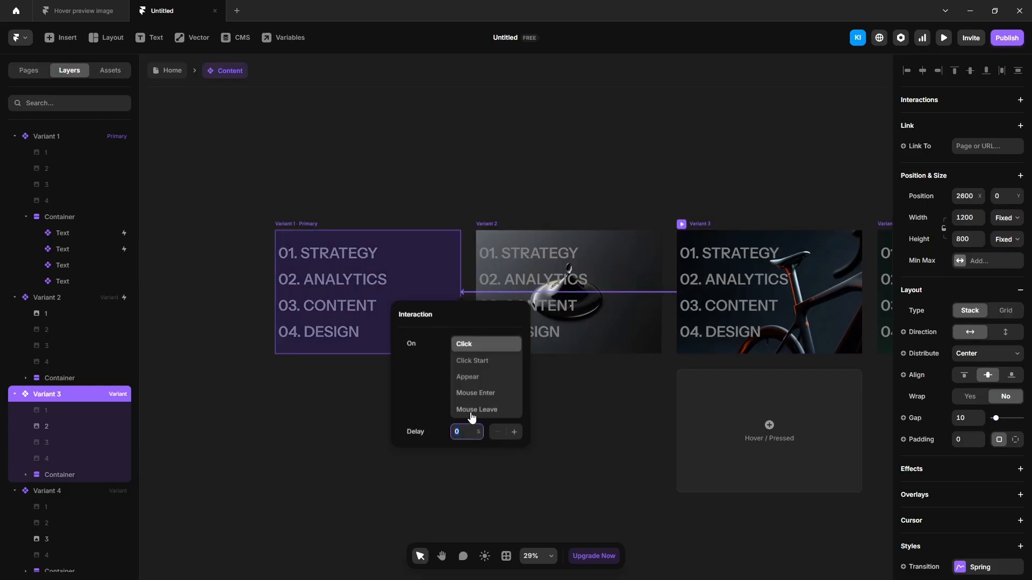
{"action": "left_click", "coordinate": [472, 413]}
Link 03. CONTENT in Variant 1 to Variant 4 on Mouse Enter, and Variant 4 back to Variant 1 on Mouse Leave.
{"action": "left_click_drag", "start_coordinate": [379, 312], "coordinate": [708, 246]}
{"action": "left_click", "coordinate": [293, 223]}
{"action": "scroll", "coordinate": [293, 225], "scroll_direction": "down", "scroll_amount": 3}
{"action": "left_click", "coordinate": [710, 245]}
{"action": "left_click_drag", "start_coordinate": [828, 214], "coordinate": [316, 252]}
{"action": "left_click", "coordinate": [371, 331]}
Link 04. DESIGN in Variant 1 to Variant 5 on Mouse Enter, and Variant 5 back to Variant 1 on Mouse Leave.
{"action": "left_click", "coordinate": [256, 246]}
{"action": "left_click", "coordinate": [853, 225]}
{"action": "scroll", "coordinate": [508, 325], "scroll_direction": "down", "scroll_amount": 3}
{"action": "left_click", "coordinate": [404, 354]}
{"action": "left_click", "coordinate": [300, 372]}
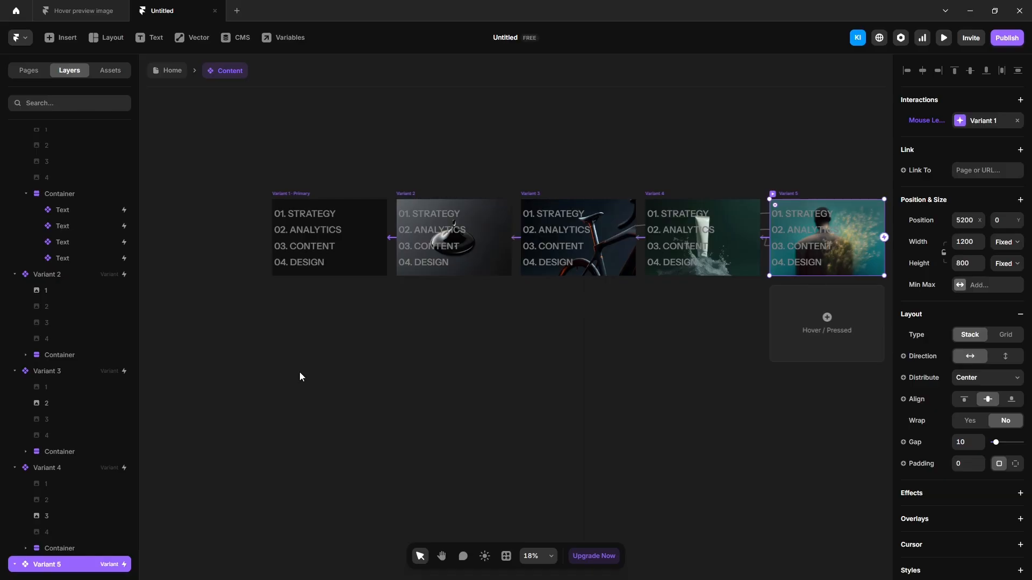
{"action": "left_click", "coordinate": [316, 398]}
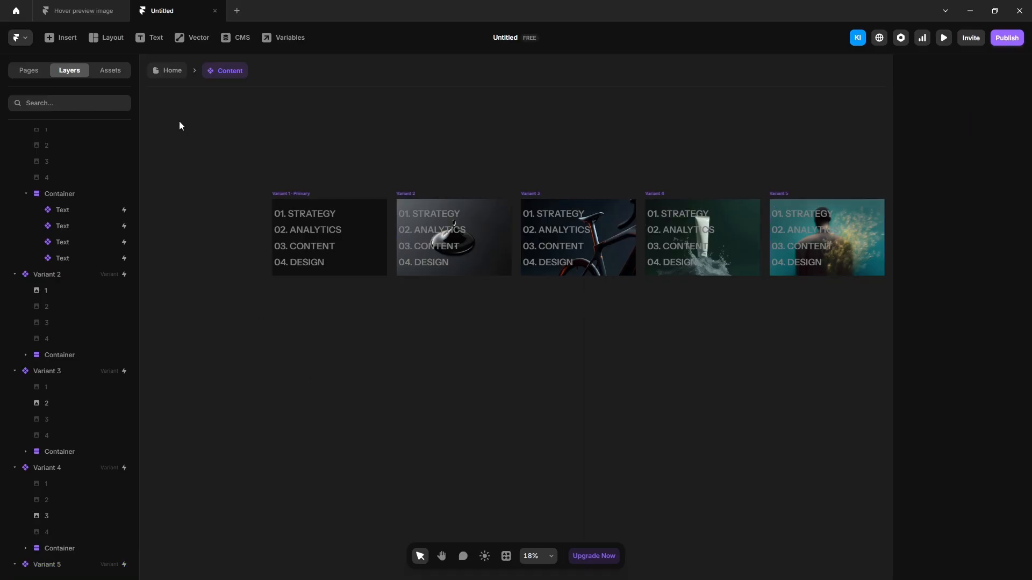
Return to the Home page and preview the hover interactions on the titles.
{"action": "left_click", "coordinate": [173, 82]}
{"action": "left_click", "coordinate": [710, 84]}
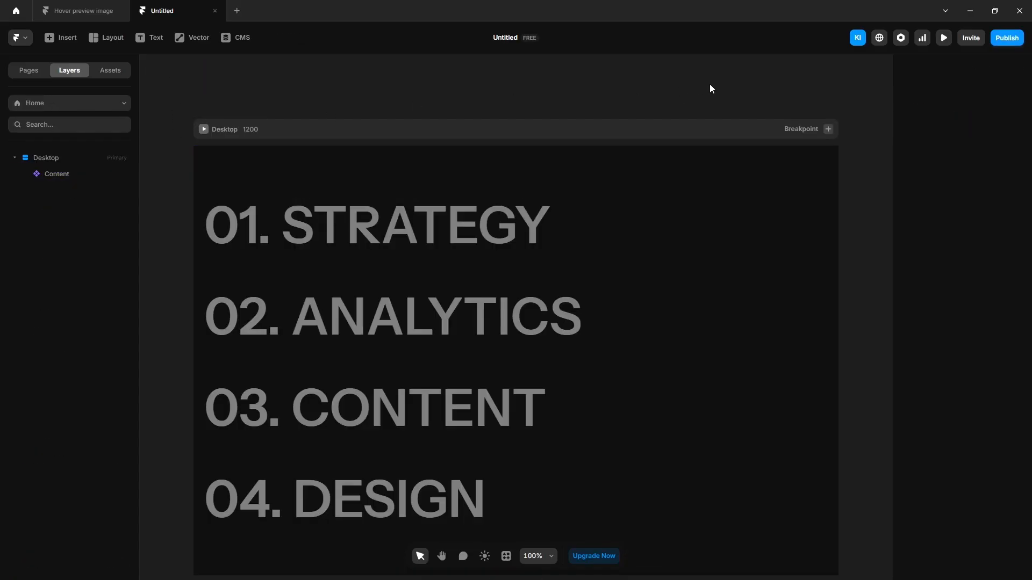
{"action": "left_click", "coordinate": [944, 40]}
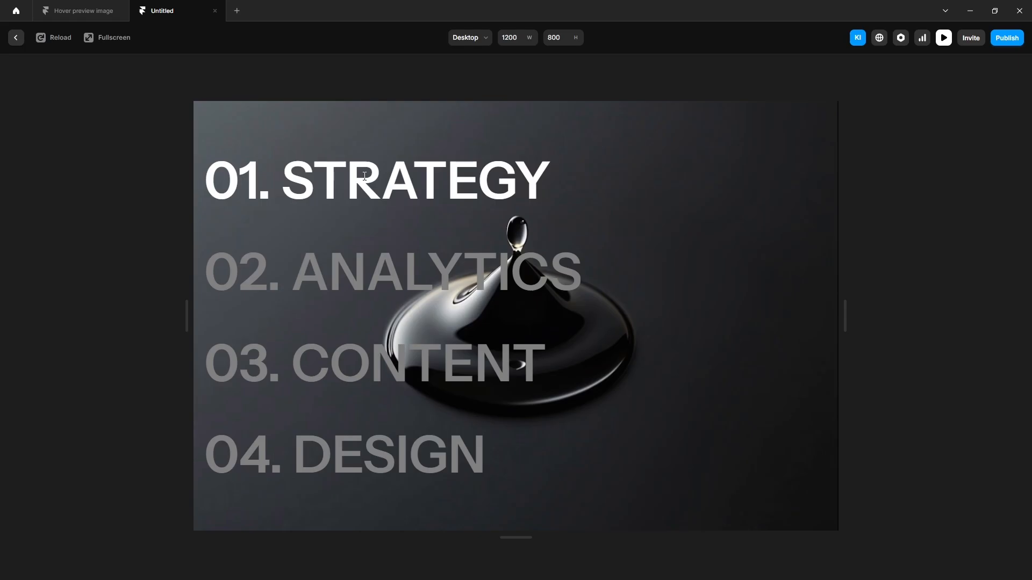
{"action": "key", "text": "Escape"}
Change the transition of Variant 1 in the Content component from Spring to Ease.
{"action": "double_click", "coordinate": [279, 250]}
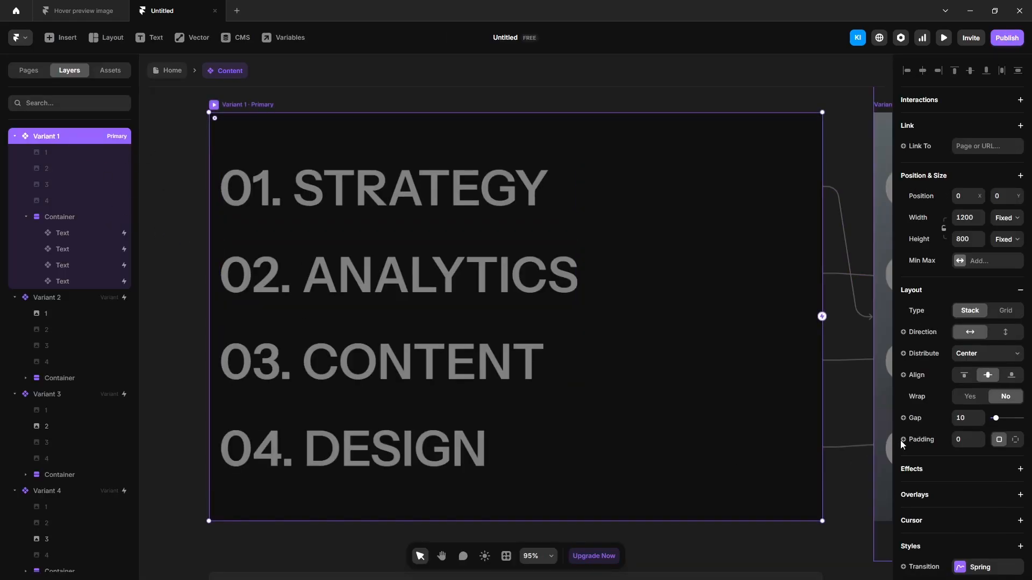
{"action": "scroll", "coordinate": [941, 446], "scroll_direction": "down", "scroll_amount": 3}
{"action": "left_click", "coordinate": [974, 413]}
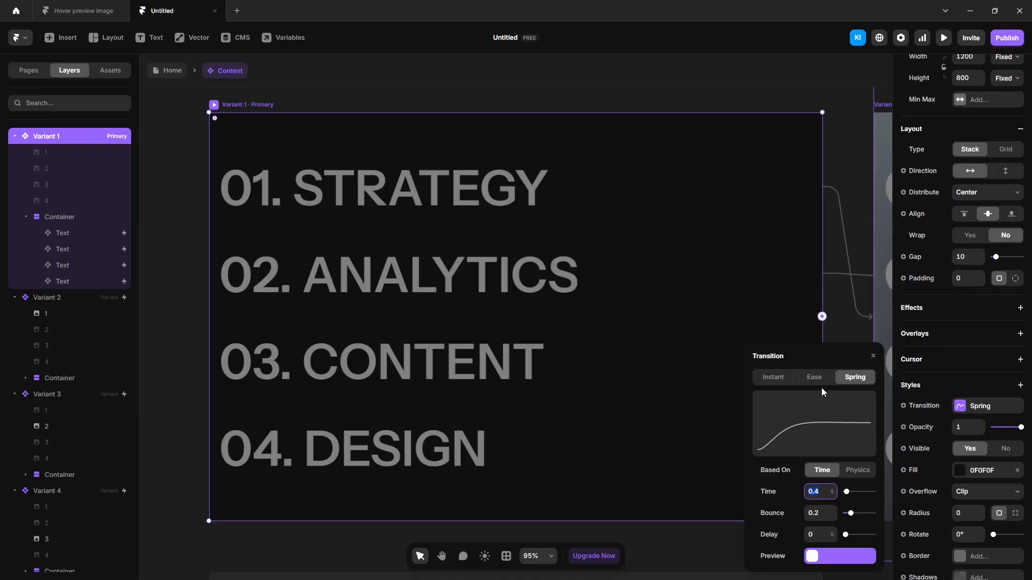
{"action": "left_click", "coordinate": [816, 375]}
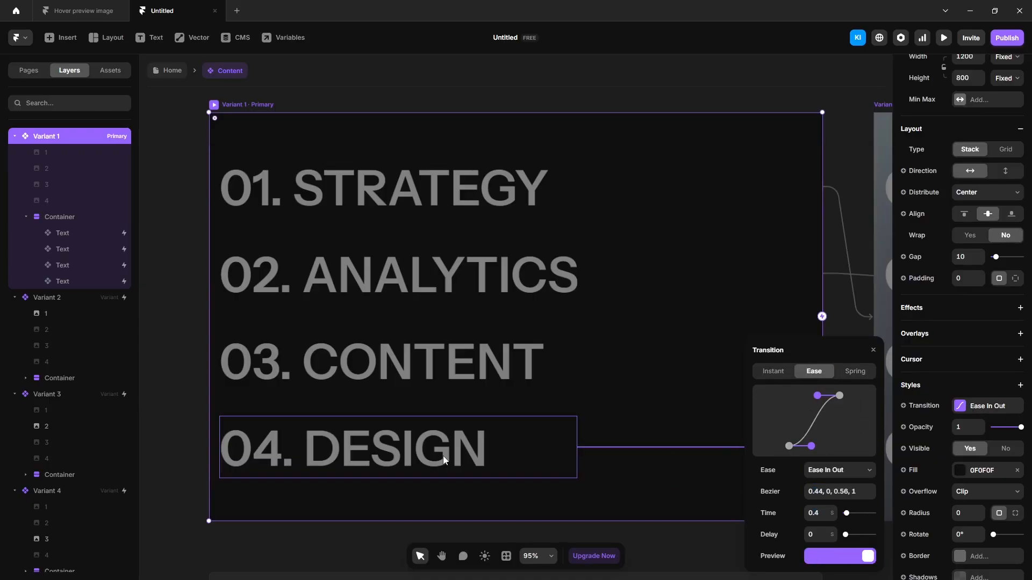
Preview the Home page again to check the title hovers with the eased transition.
{"action": "left_click", "coordinate": [168, 70]}
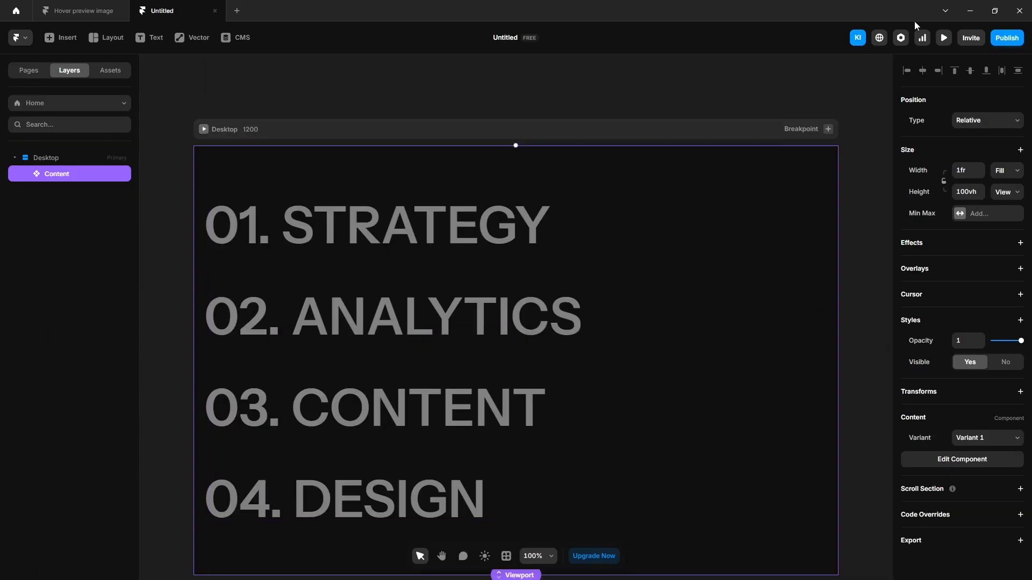
{"action": "left_click", "coordinate": [944, 37]}
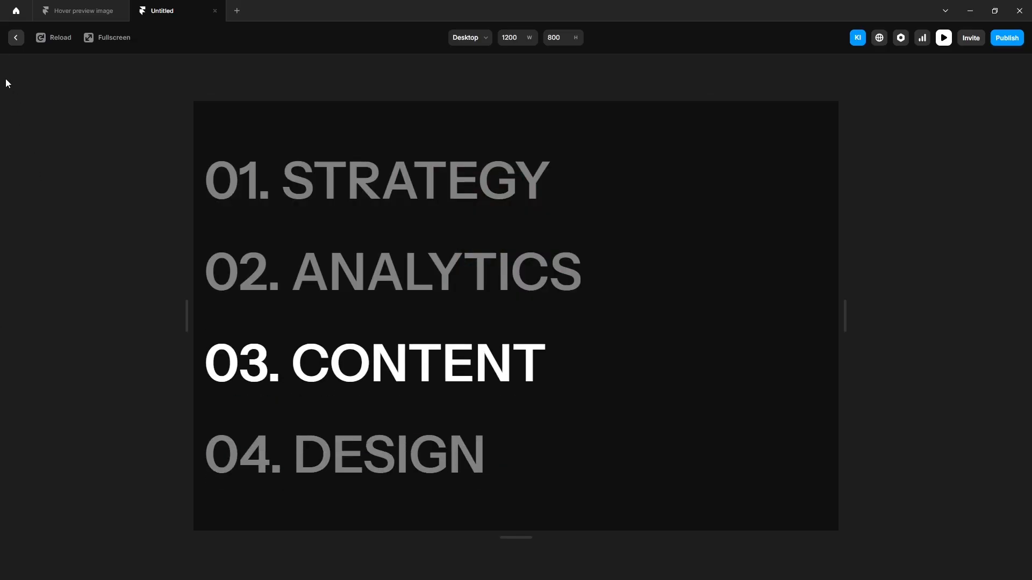
{"action": "left_click", "coordinate": [16, 37]}
Make images 1 to 4 in Variant 1 visible and set their opacity to 0.
{"action": "double_click", "coordinate": [526, 260]}
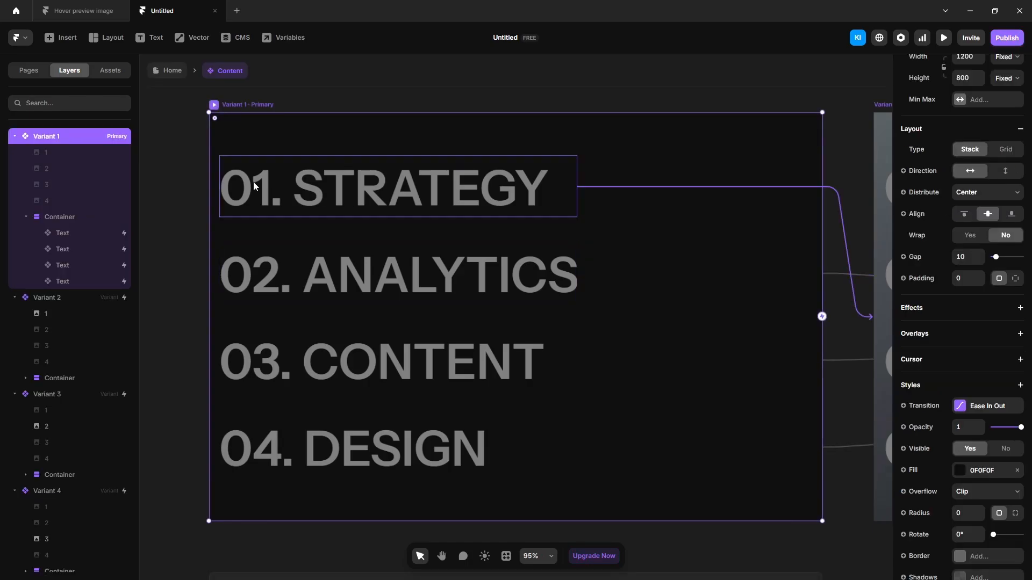
{"action": "left_click", "coordinate": [49, 157]}
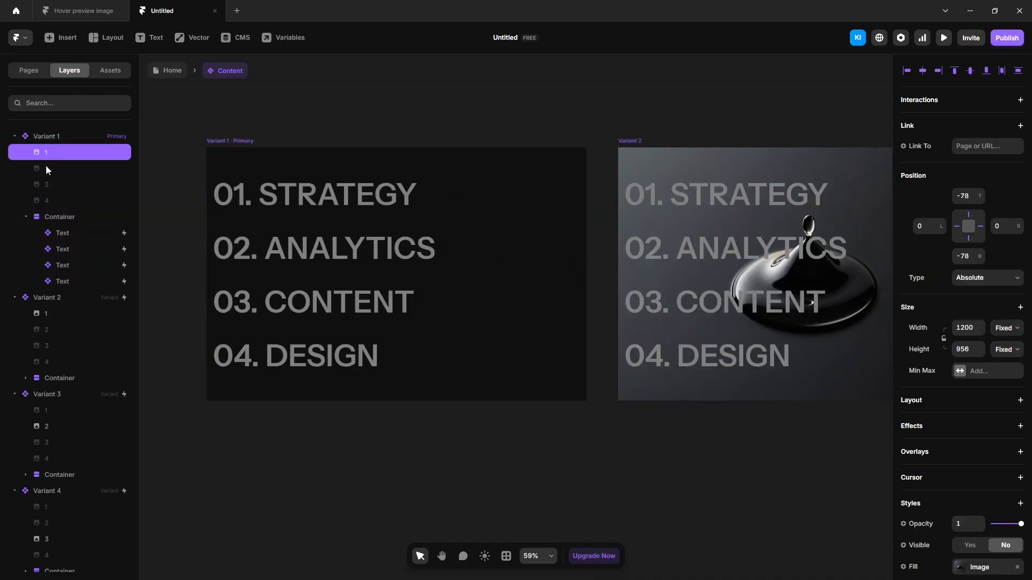
{"action": "left_click", "coordinate": [48, 201], "text": "shift"}
{"action": "left_click", "coordinate": [970, 495]}
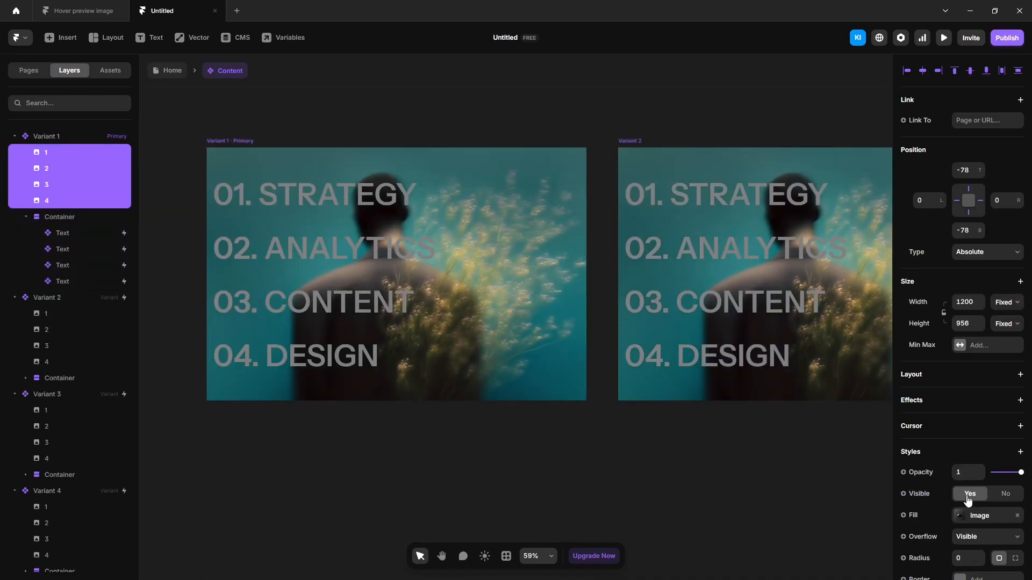
{"action": "left_click", "coordinate": [963, 473]}
{"action": "type", "text": "0"}
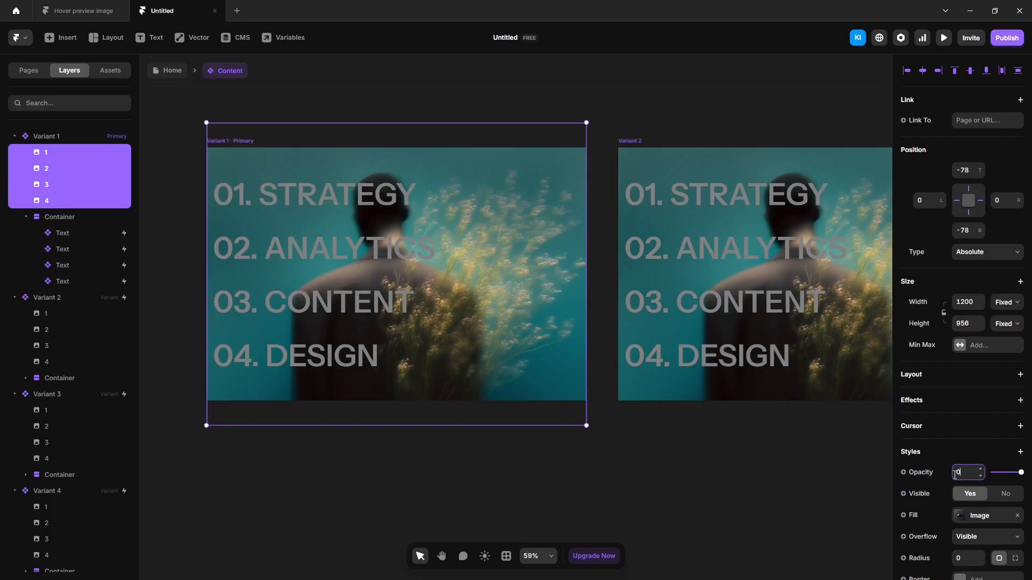
{"action": "key", "text": "Return"}
{"action": "left_click", "coordinate": [753, 492]}
Try opacity 1 on image 1 in Variant 2, and settle on 0.5.
{"action": "key", "text": "h"}
{"action": "left_click_drag", "start_coordinate": [784, 468], "coordinate": [565, 469]}
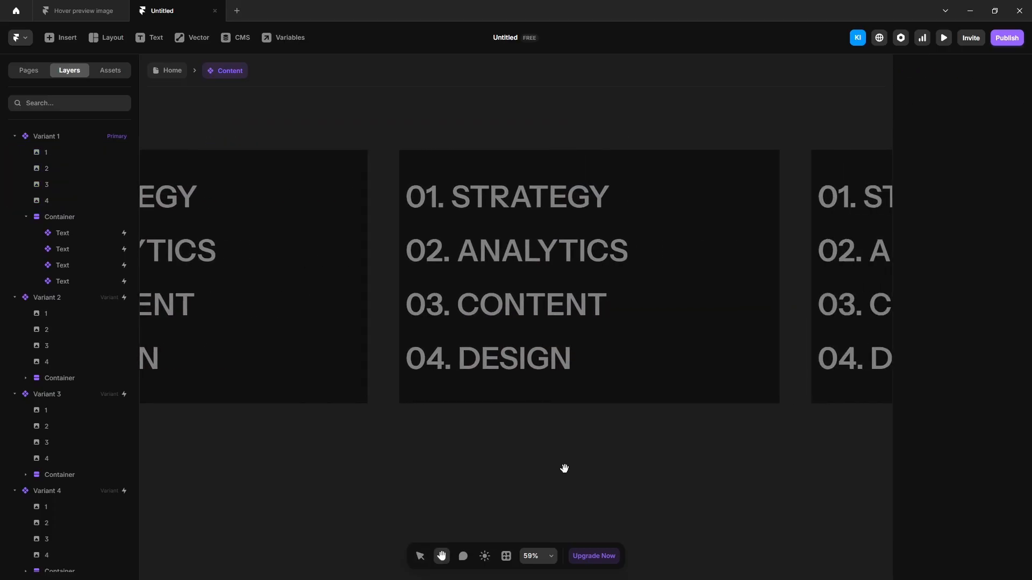
{"action": "key", "text": "v"}
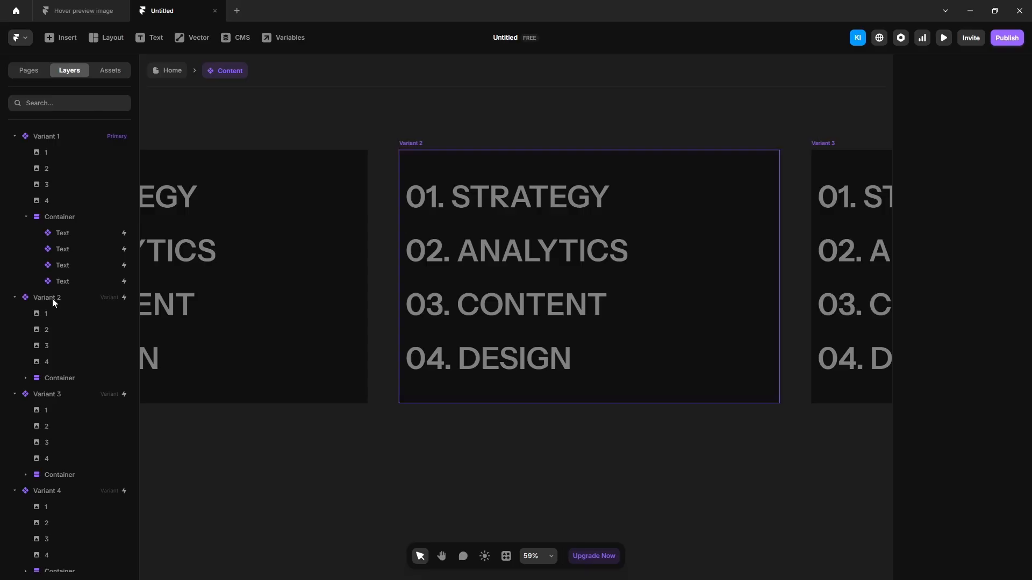
{"action": "left_click", "coordinate": [414, 145]}
{"action": "left_click", "coordinate": [43, 314]}
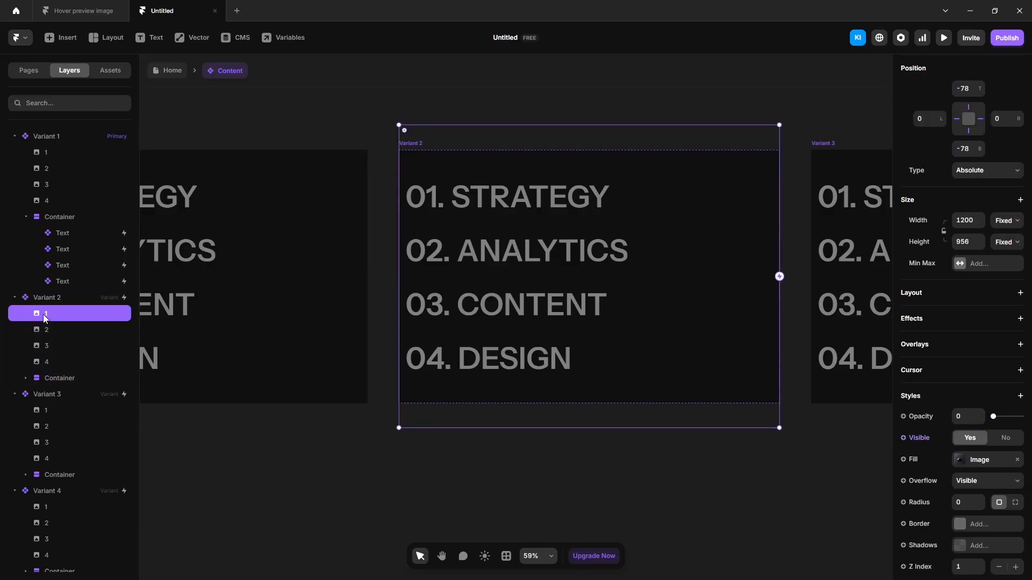
{"action": "type", "text": "1"}
{"action": "key", "text": "Return"}
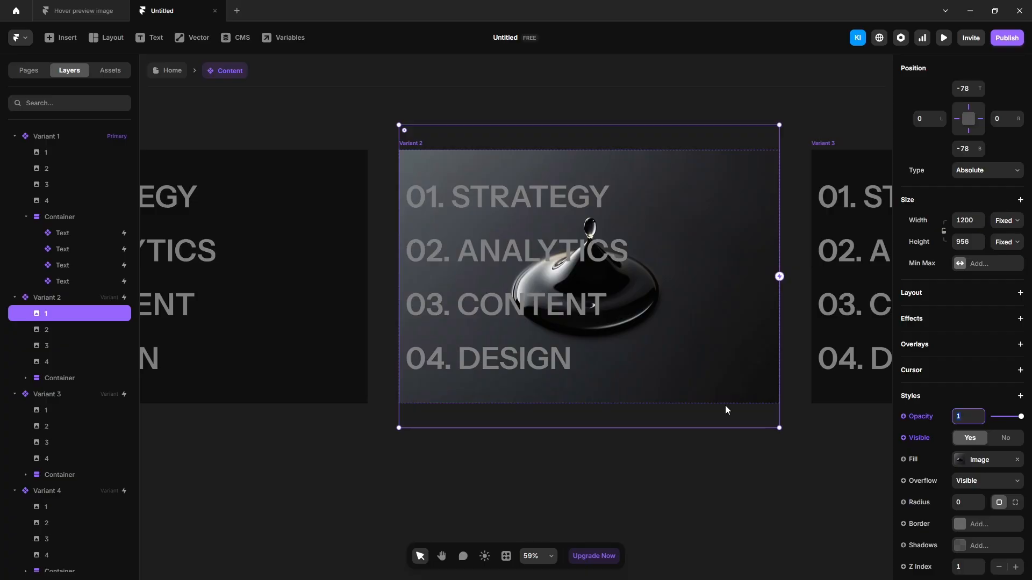
{"action": "type", "text": "0.5"}
{"action": "key", "text": "Return"}
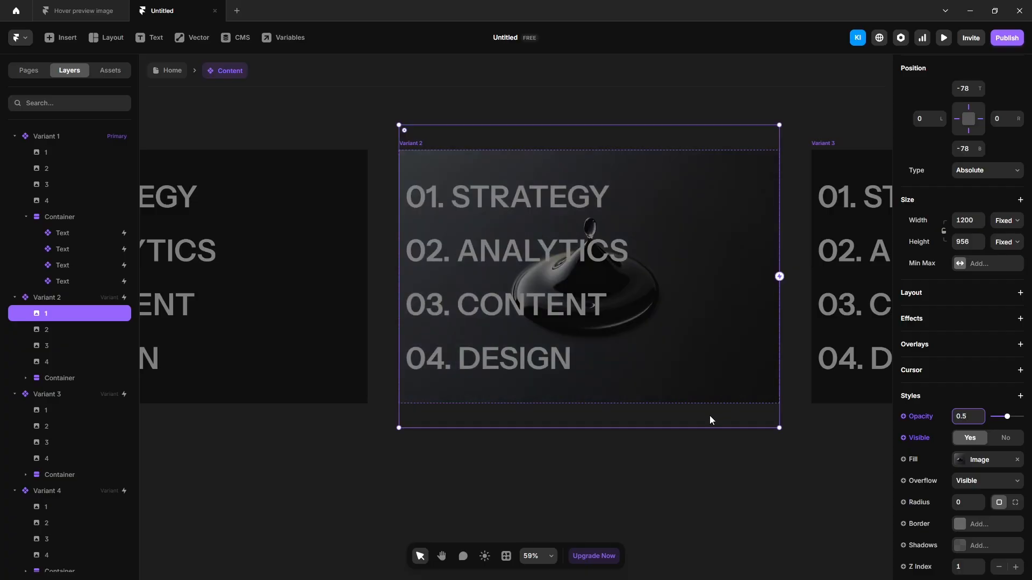
{"action": "left_click", "coordinate": [593, 499]}
Set the opacity of image 2 in Variant 3 to 0.5.
{"action": "scroll", "coordinate": [699, 112], "scroll_direction": "right", "scroll_amount": 8}
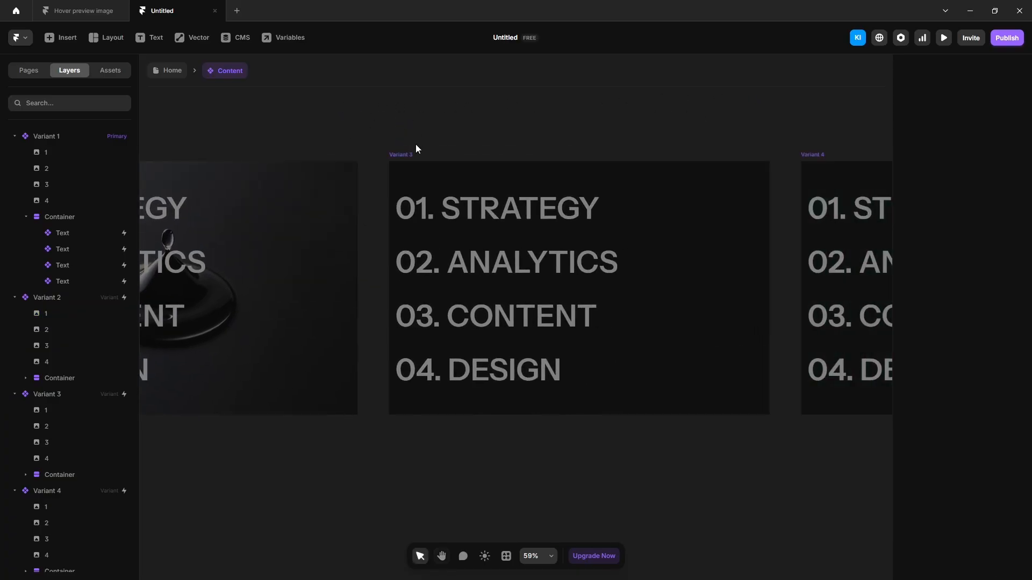
{"action": "left_click", "coordinate": [405, 155]}
{"action": "left_click", "coordinate": [60, 427]}
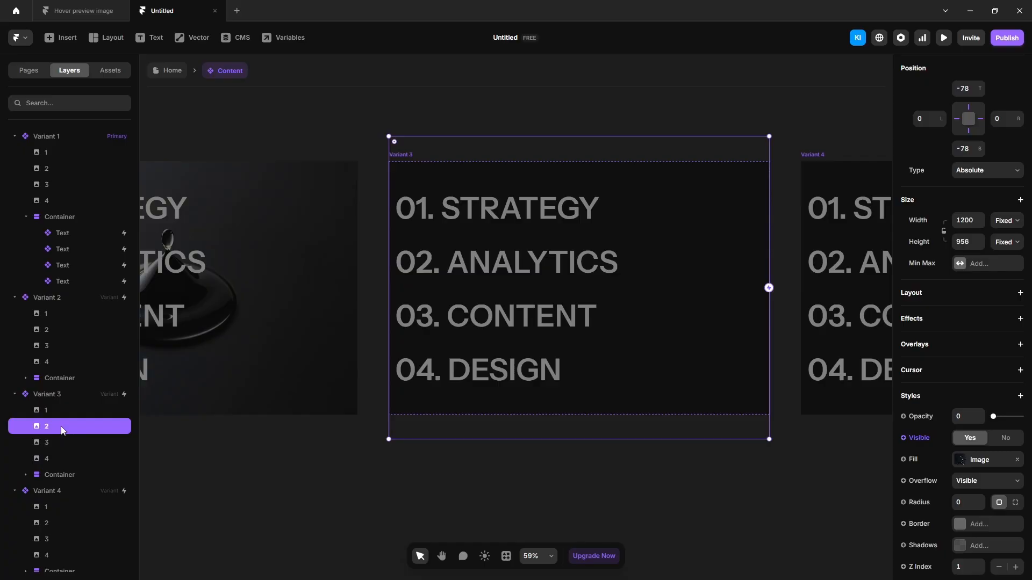
{"action": "left_click", "coordinate": [962, 417]}
{"action": "type", "text": "0.5"}
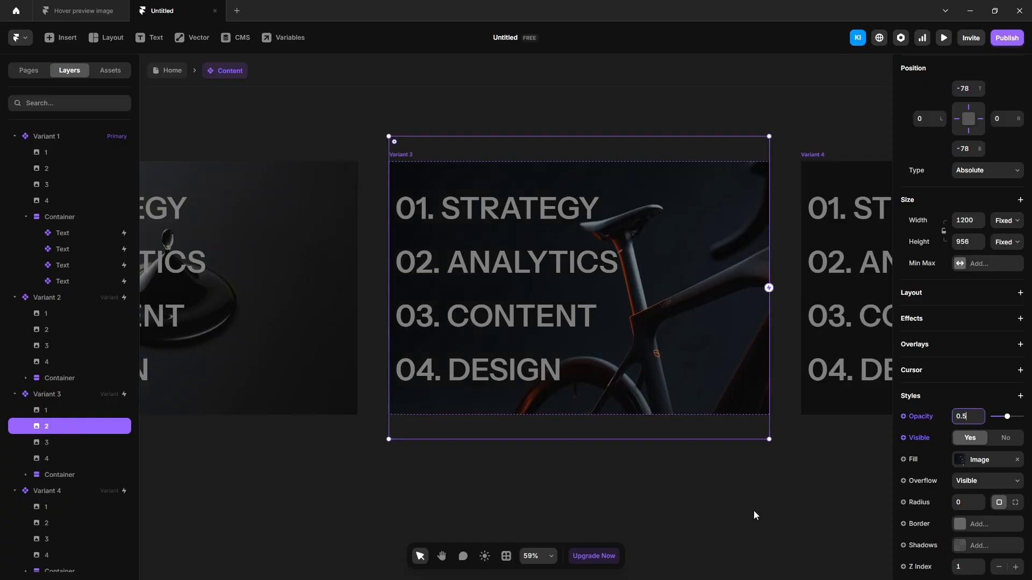
{"action": "left_click", "coordinate": [755, 514]}
Set the opacity of image 3 in Variant 4 to 0.5.
{"action": "key", "text": "space"}
{"action": "left_click_drag", "start_coordinate": [761, 483], "coordinate": [313, 480]}
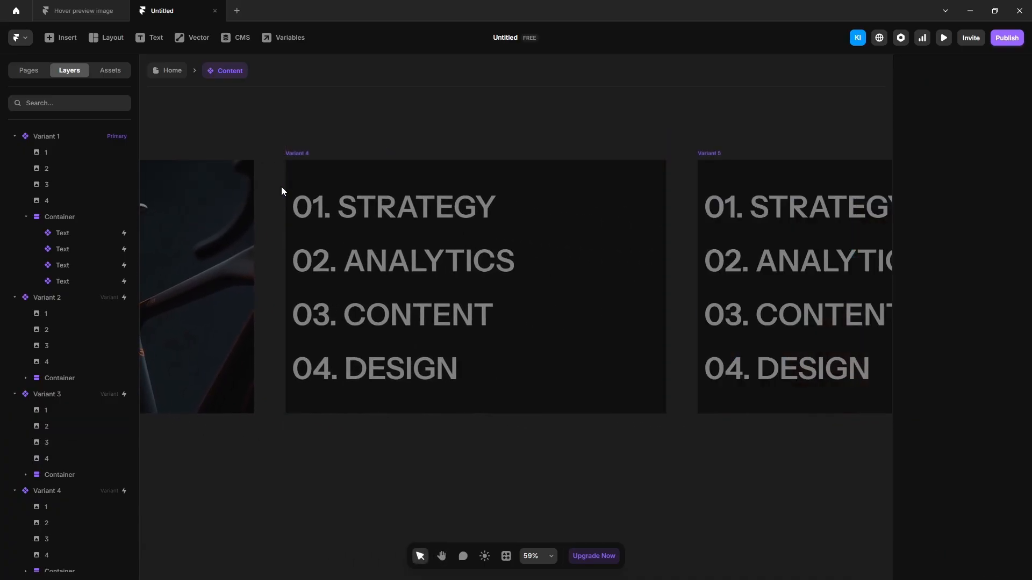
{"action": "left_click", "coordinate": [296, 155]}
{"action": "scroll", "coordinate": [43, 438], "scroll_direction": "down", "scroll_amount": 4}
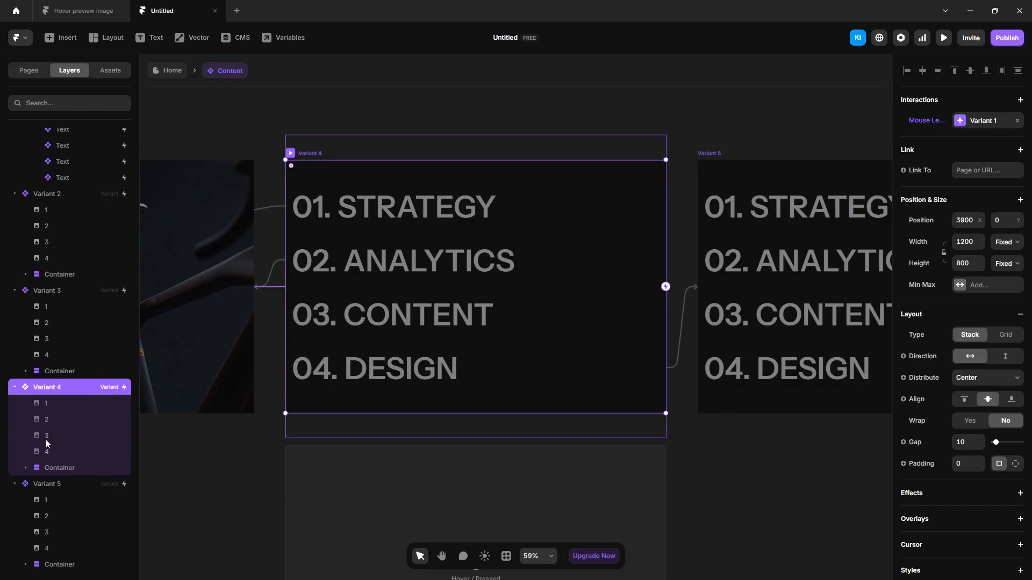
{"action": "left_click", "coordinate": [54, 436]}
{"action": "left_click", "coordinate": [964, 310]}
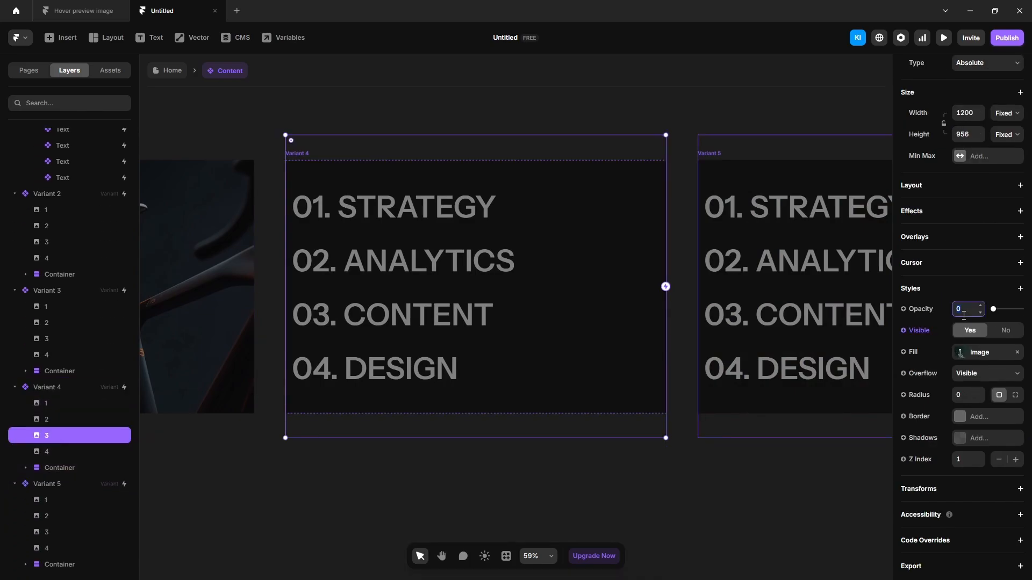
{"action": "type", "text": ".5"}
{"action": "left_click", "coordinate": [803, 479]}
Set the opacity of image 4 in Variant 5 to 0.5 and return to the Home page.
{"action": "left_click_drag", "start_coordinate": [803, 479], "coordinate": [395, 476]}
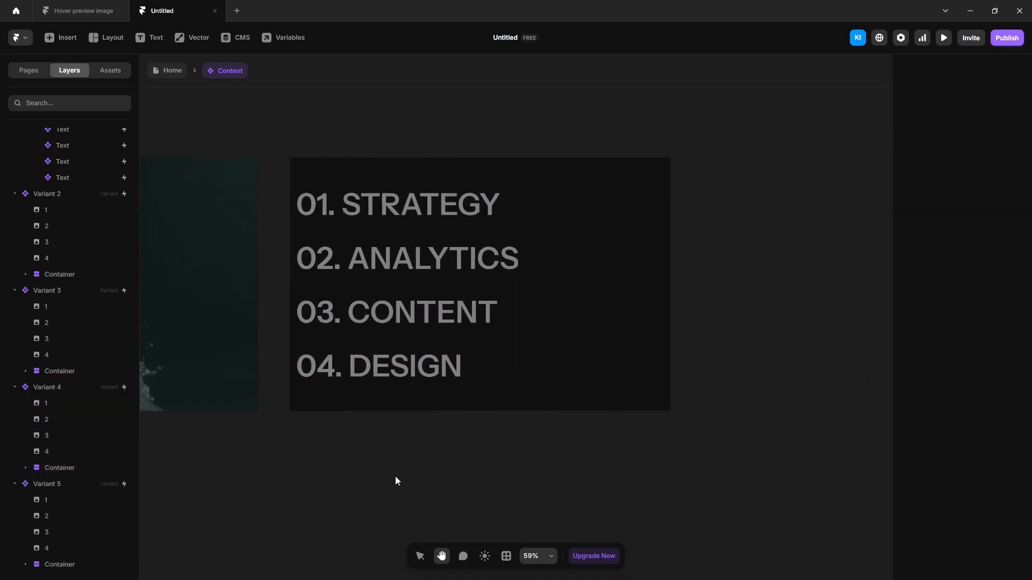
{"action": "left_click", "coordinate": [302, 152]}
{"action": "left_click", "coordinate": [48, 549]}
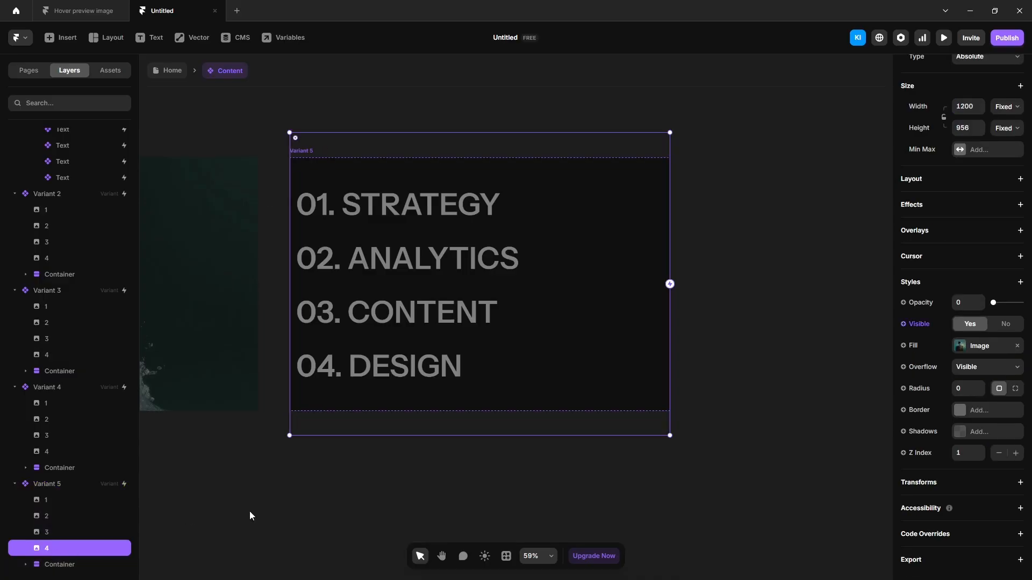
{"action": "left_click", "coordinate": [969, 306]}
{"action": "type", "text": ".5"}
{"action": "key", "text": "Return"}
{"action": "left_click", "coordinate": [172, 70]}
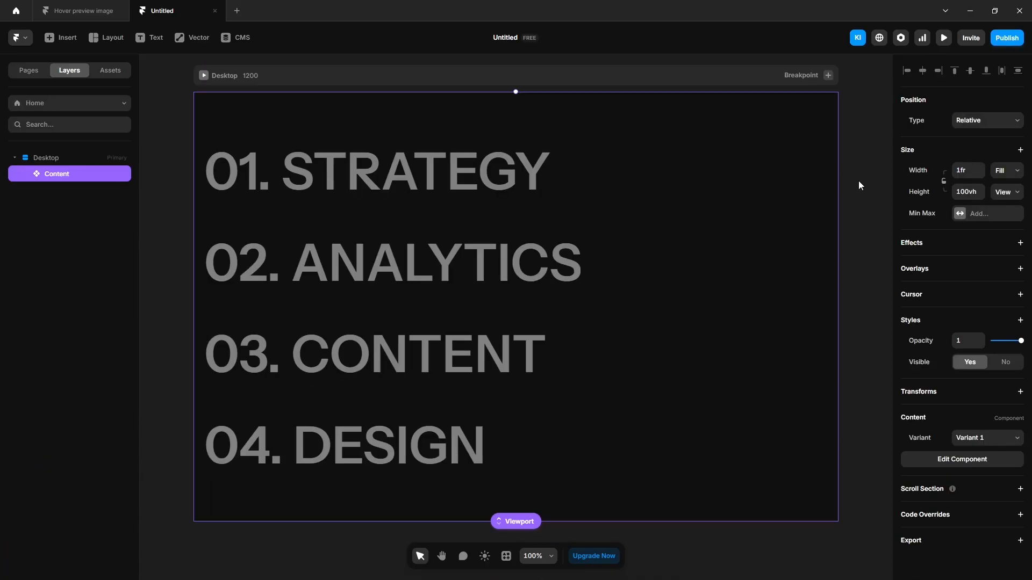